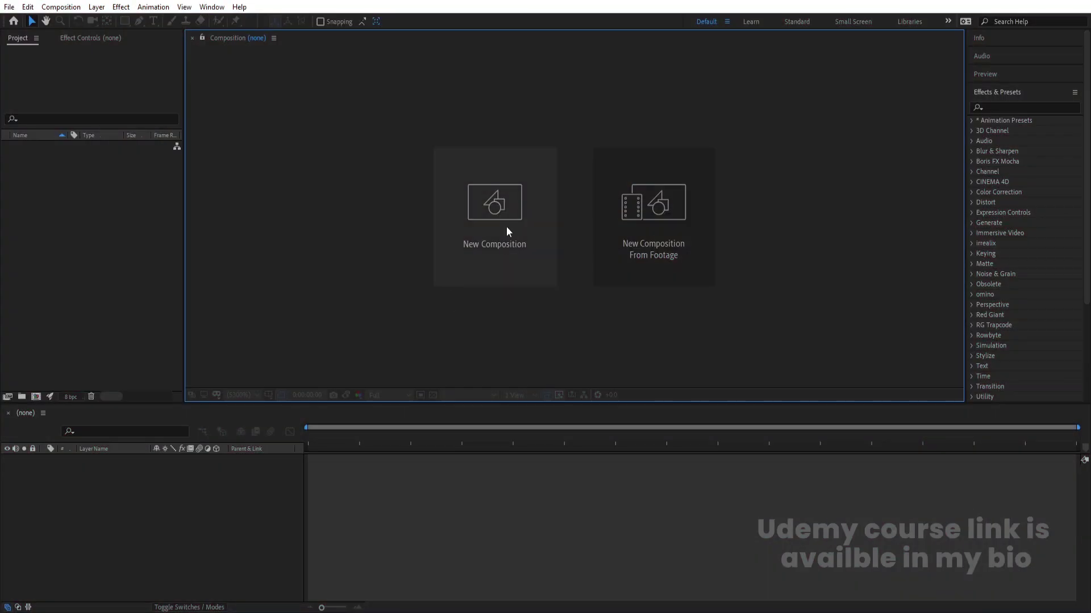
Create a 1920 x 1080, 30 fps composition named "Main Animation" and display its Title/Action Safe guides.
click(506, 227)
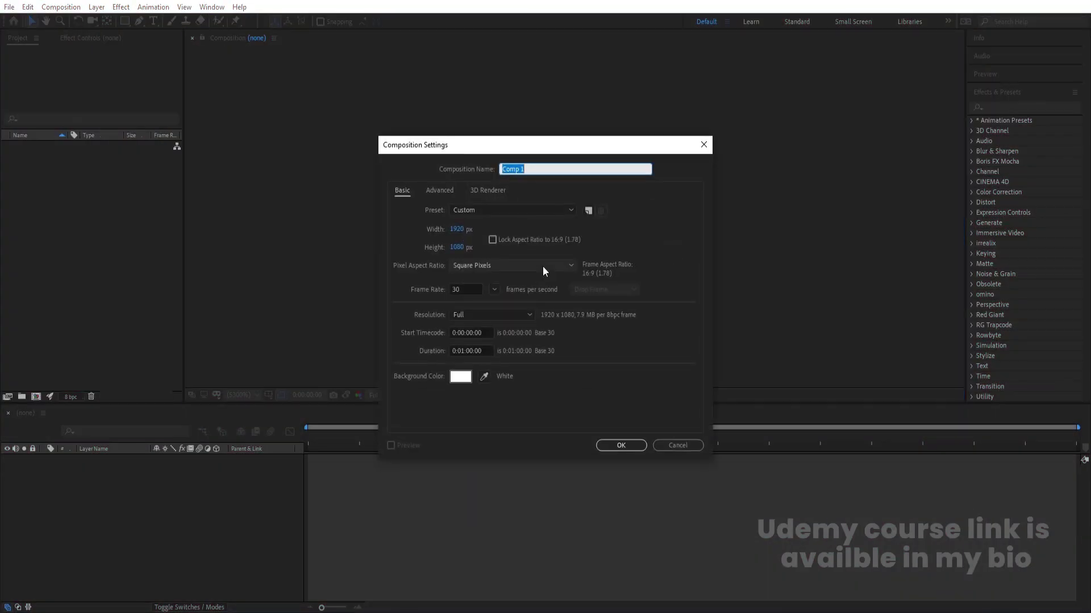
text(Main Animation)
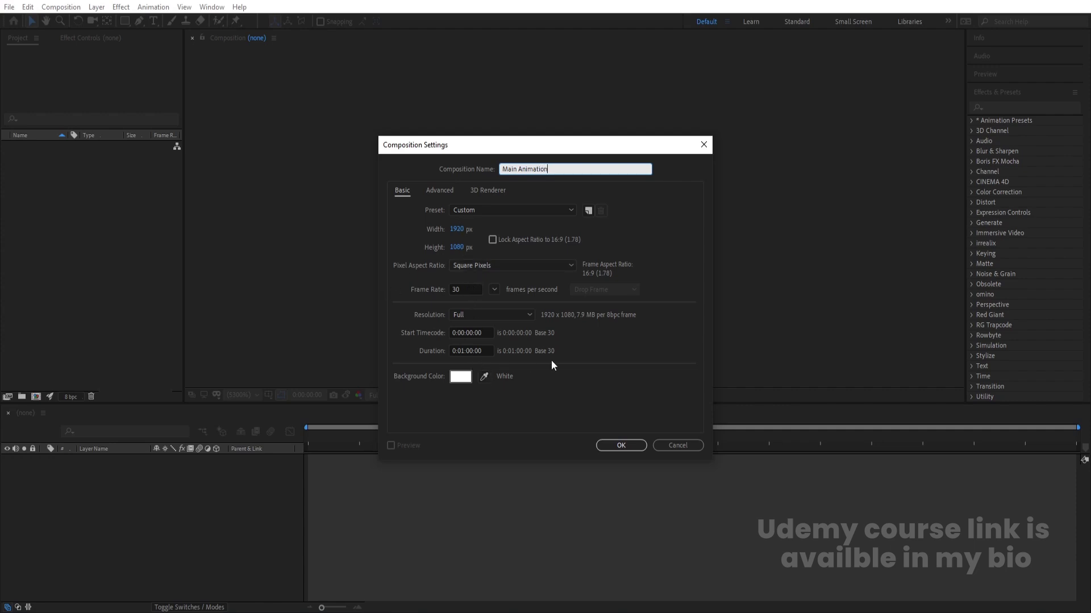
click(603, 441)
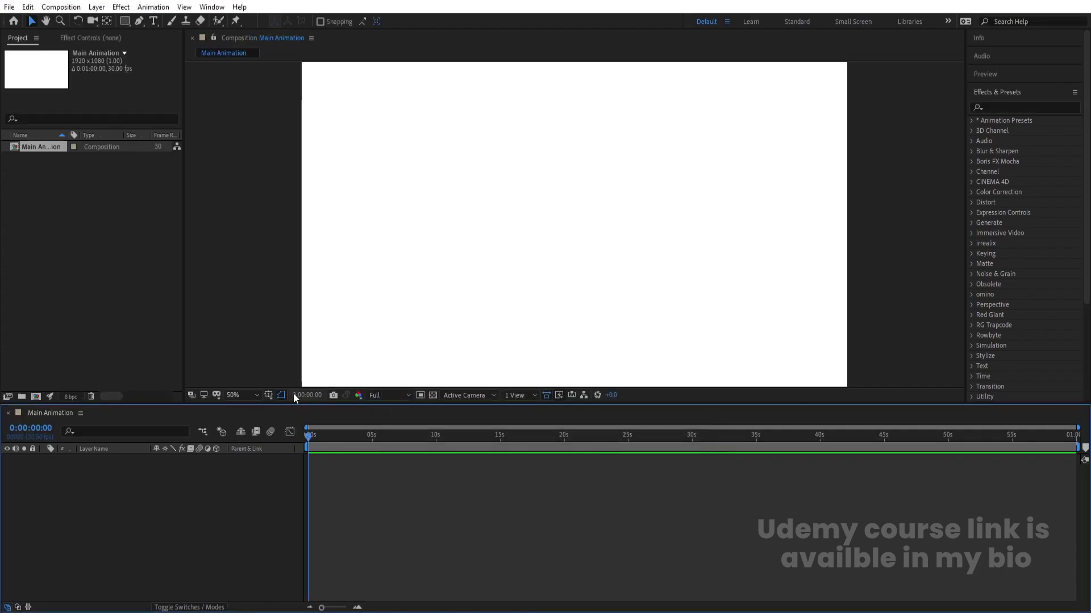
click(271, 395)
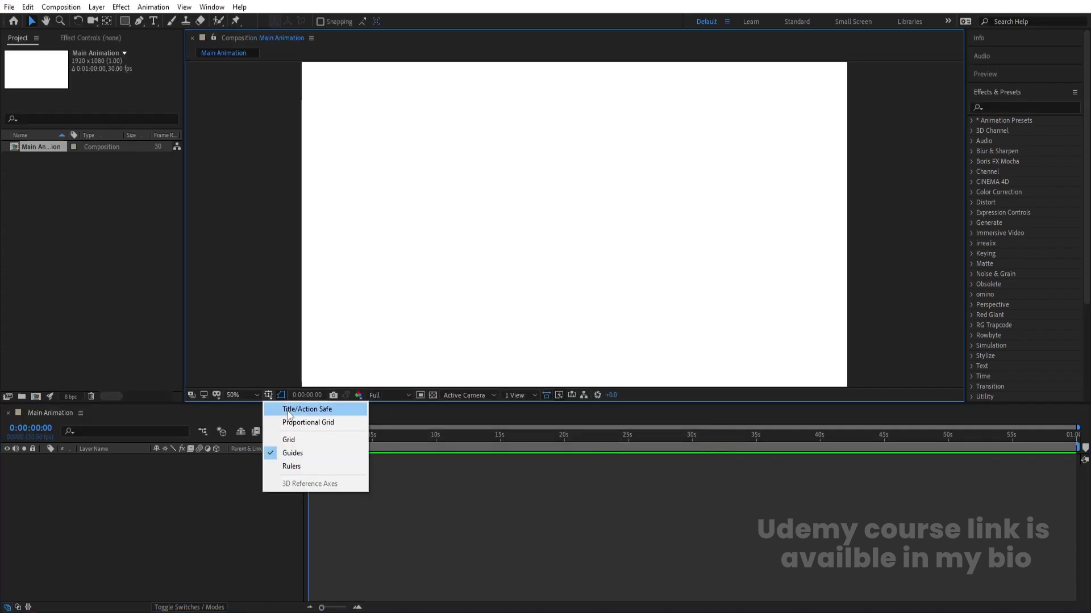
click(288, 410)
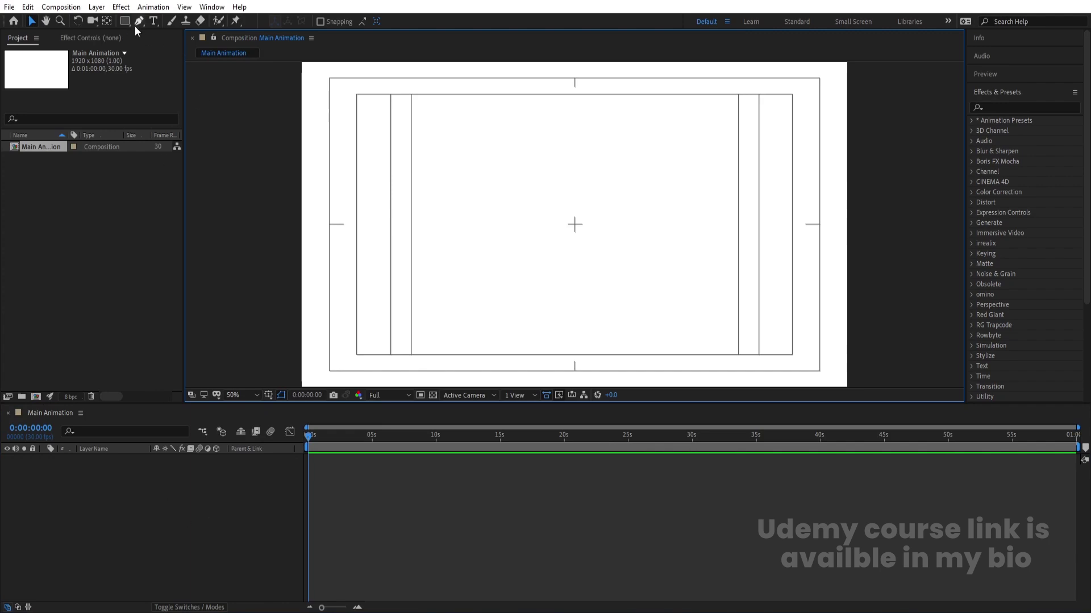
Add a black text layer reading "NEWTON" near the middle of the composition.
click(153, 23)
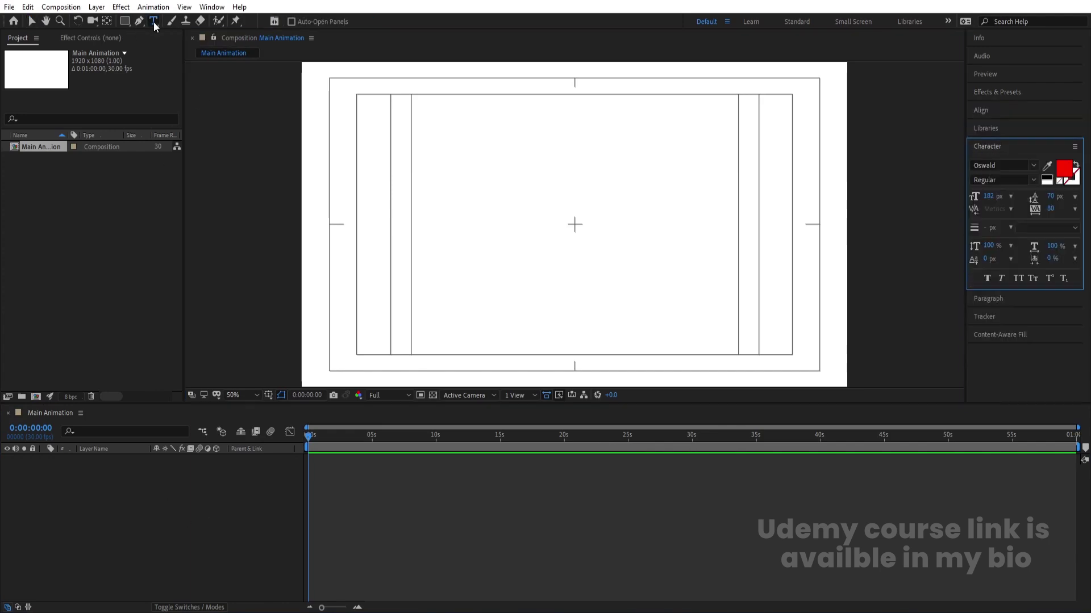
click(501, 261)
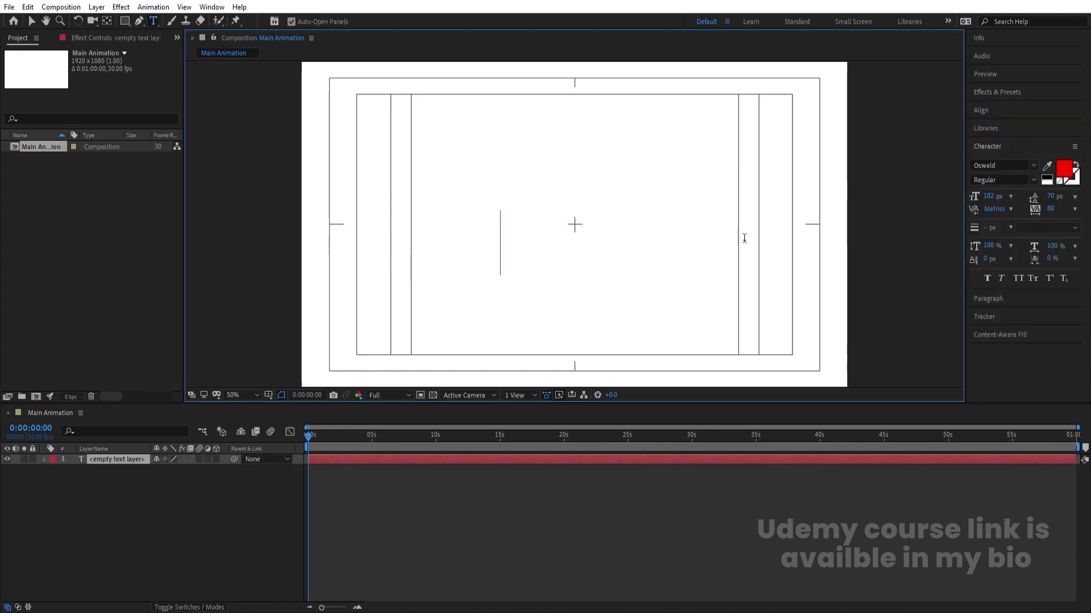
click(1046, 180)
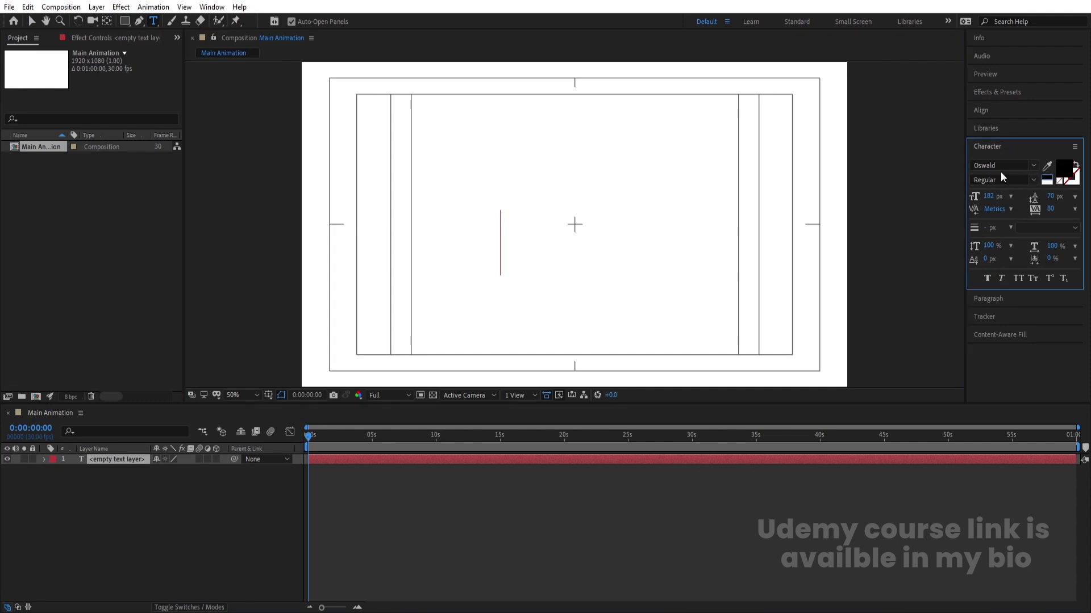
click(504, 237)
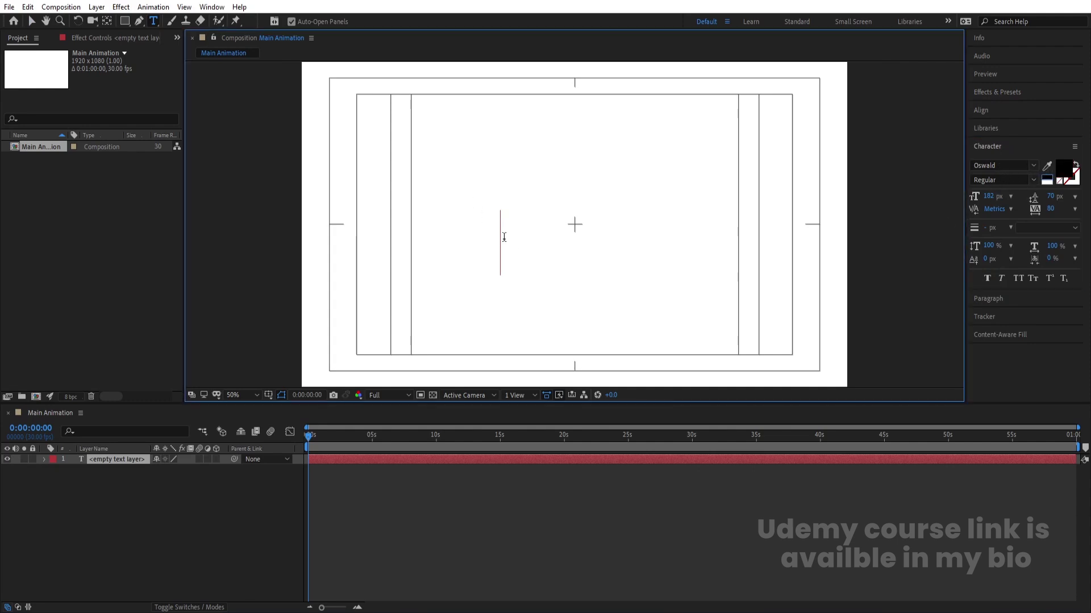
text(NEW)
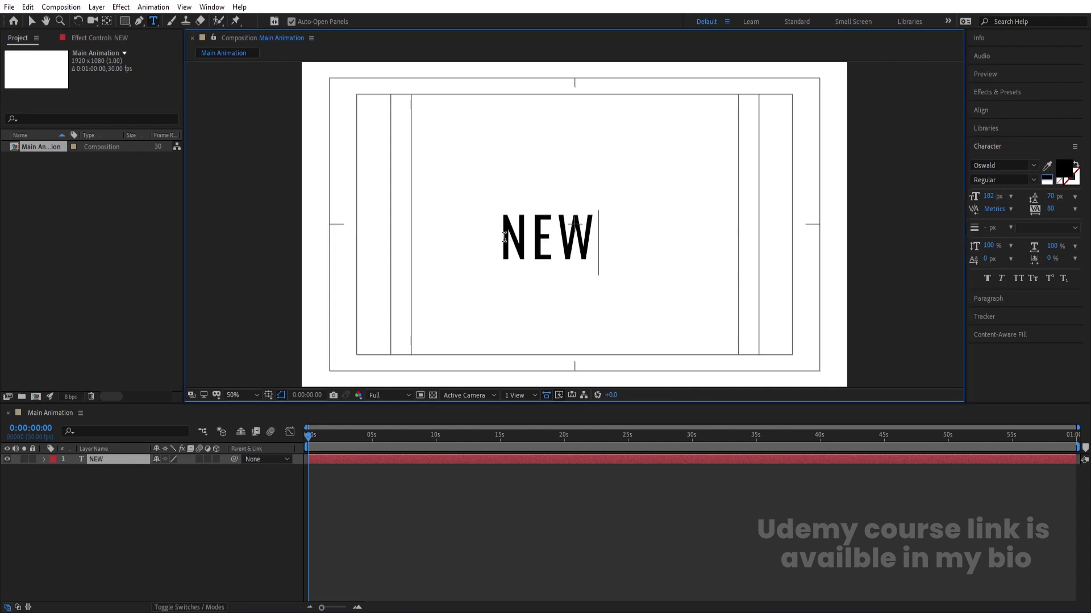
text(TON)
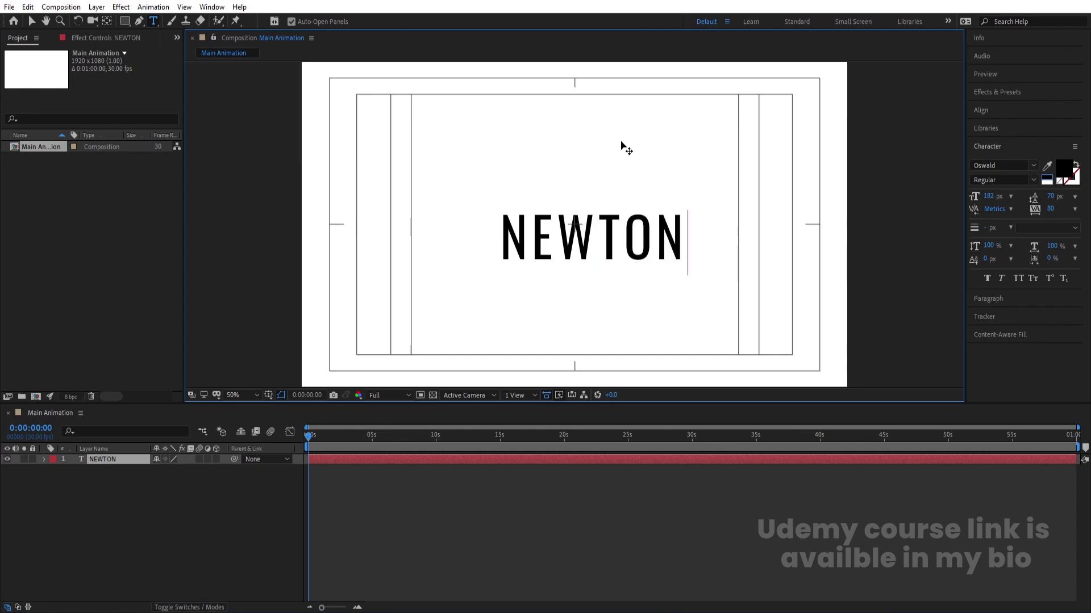
click(94, 482)
Center the NEWTON layer's anchor point and align the text horizontally and vertically to the center of the composition.
click(101, 462)
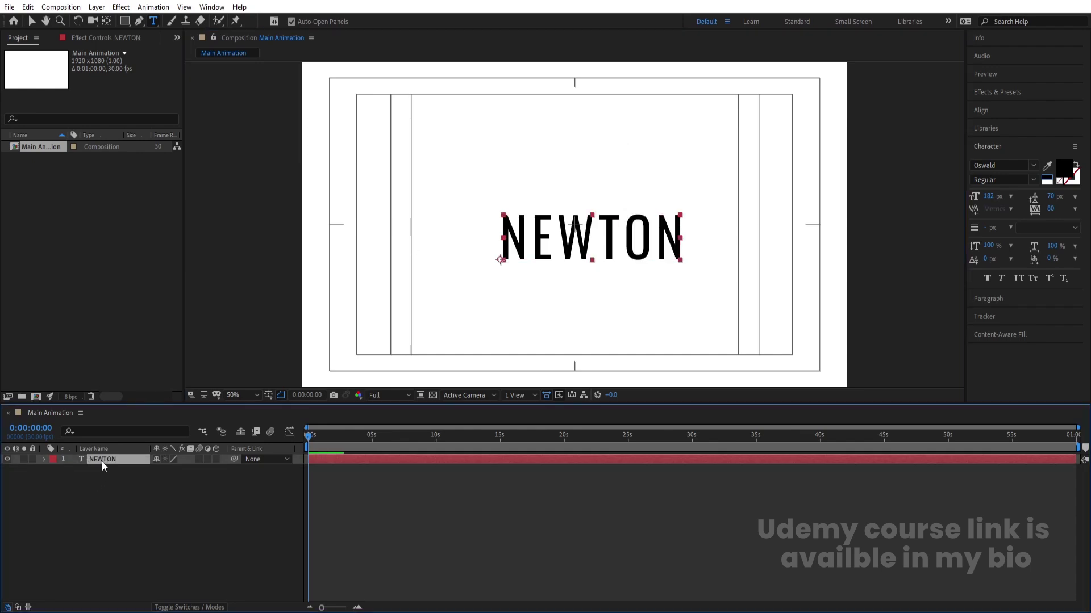
key(ctrl+alt+Home)
click(986, 111)
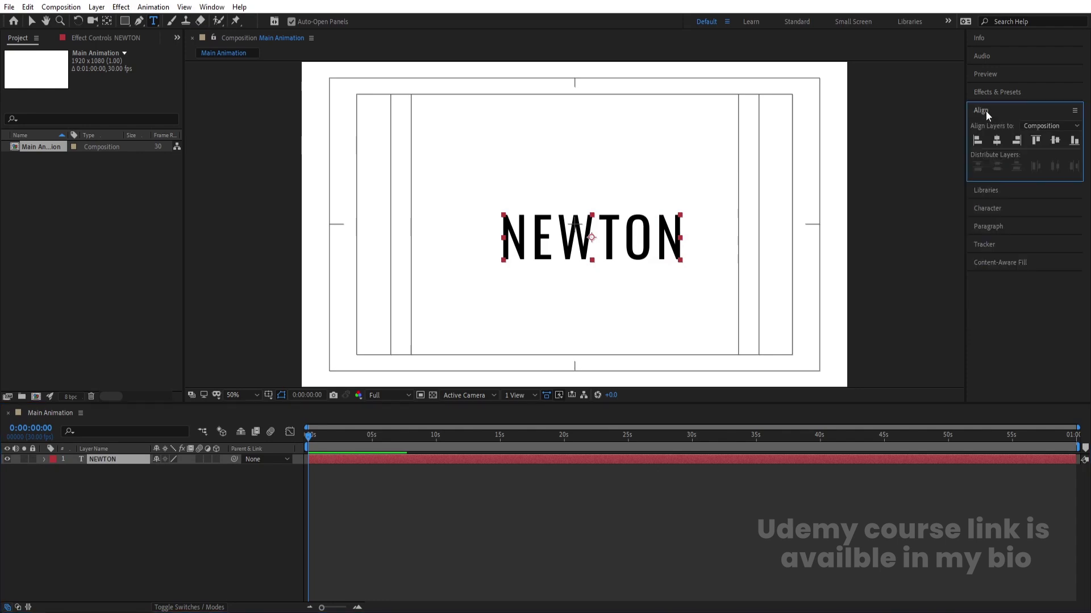
click(996, 140)
click(1055, 142)
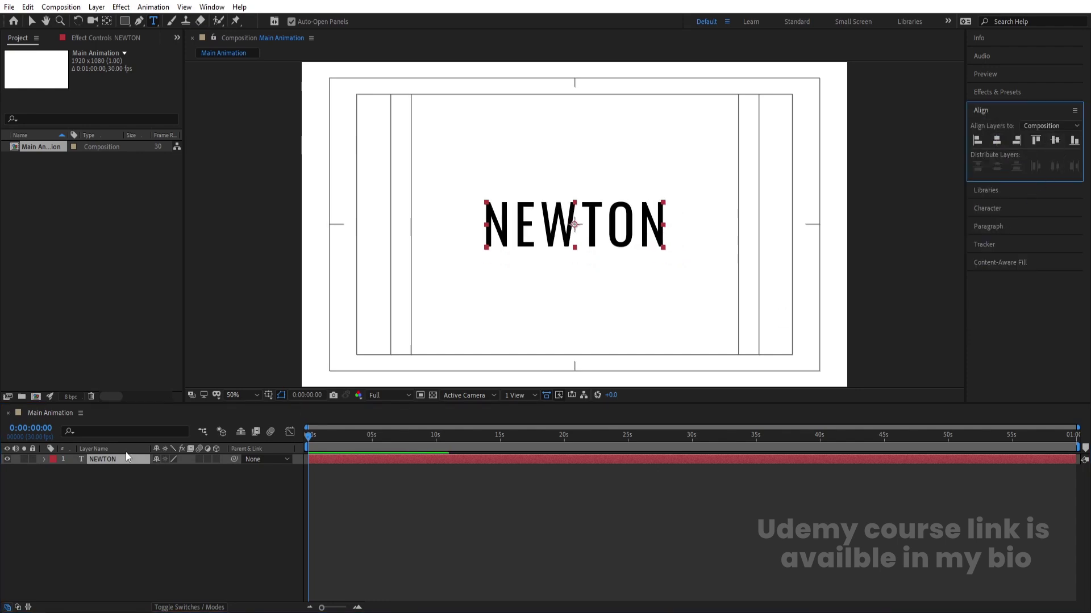
click(135, 547)
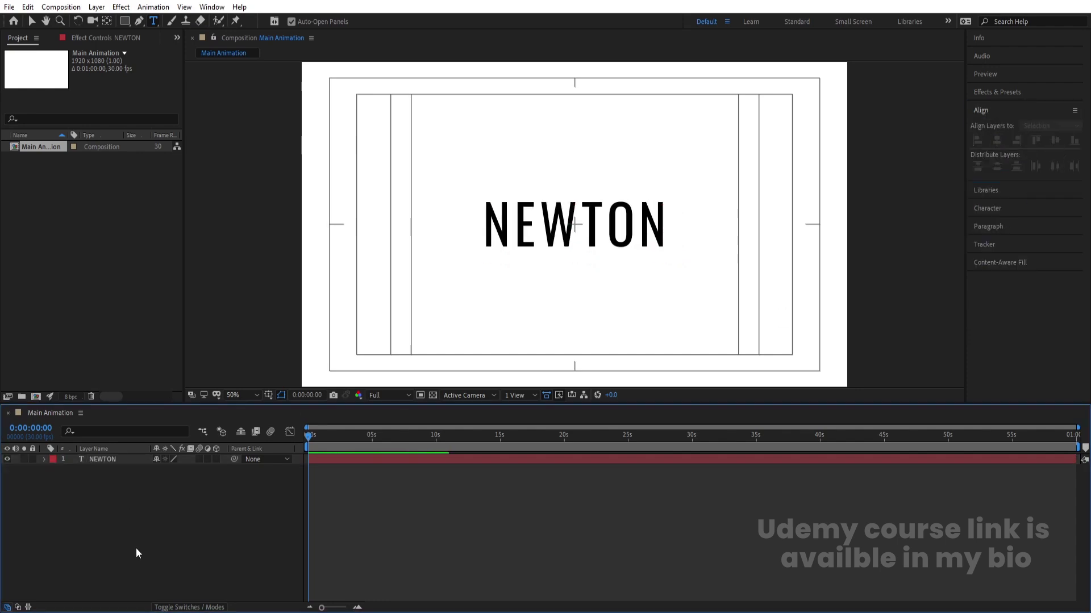
Draw a rectangular mask around the letter O on the NEWTON layer.
click(115, 458)
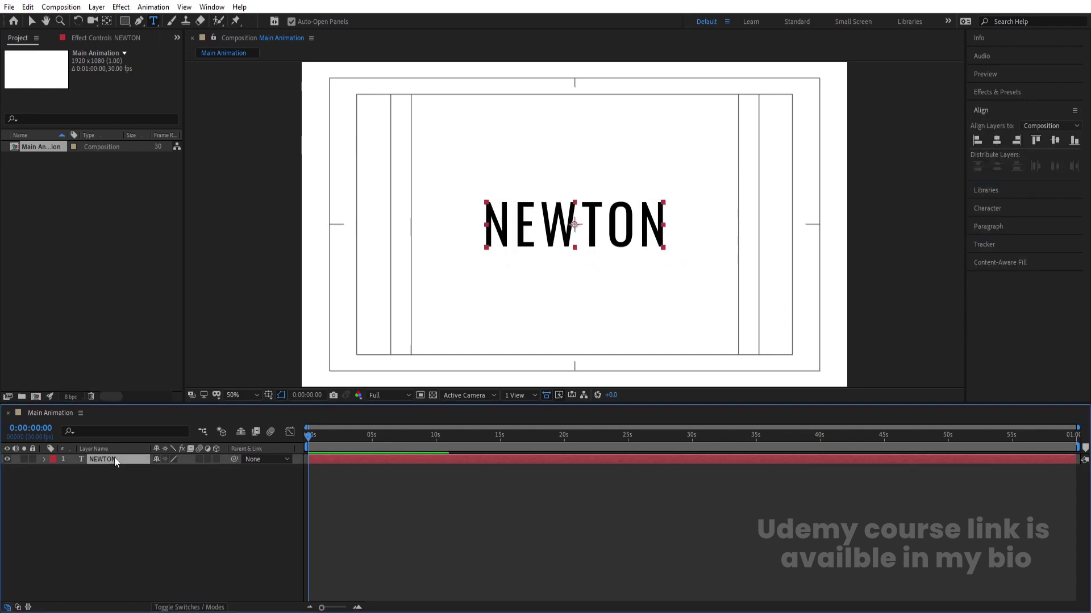
click(125, 22)
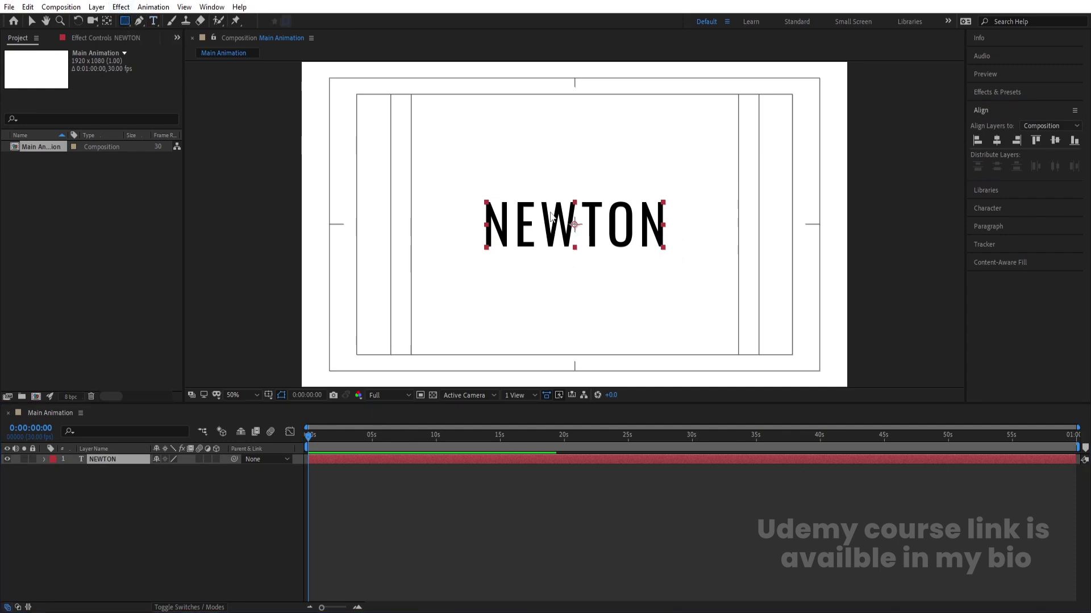
scroll(642, 271, up, 2)
drag(571, 125, 627, 233)
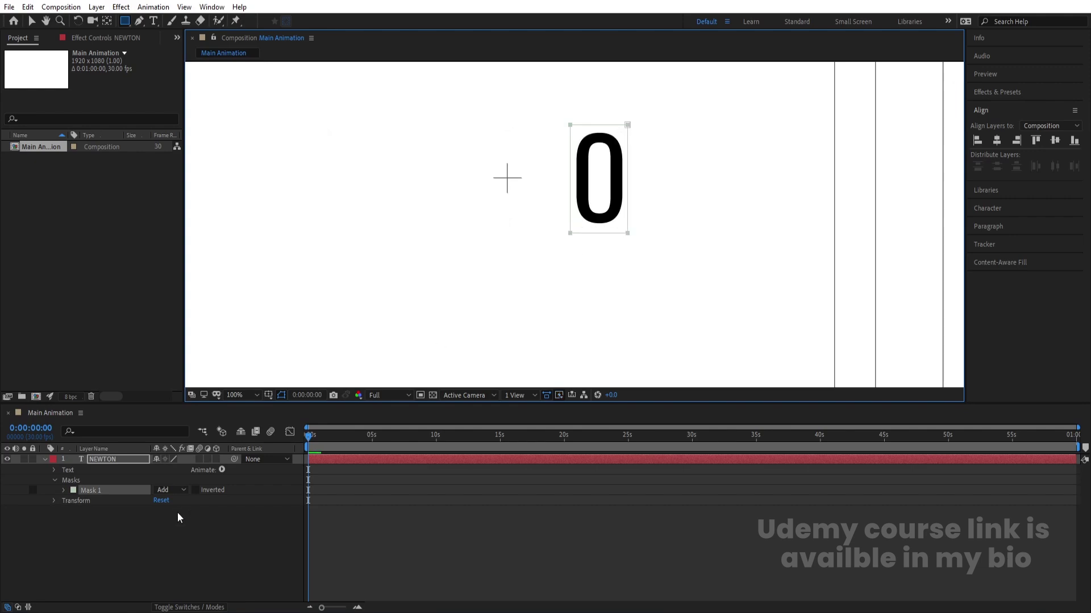
Duplicate the masked NEWTON layer and invert the mask on the duplicate.
click(101, 459)
key(ctrl+d)
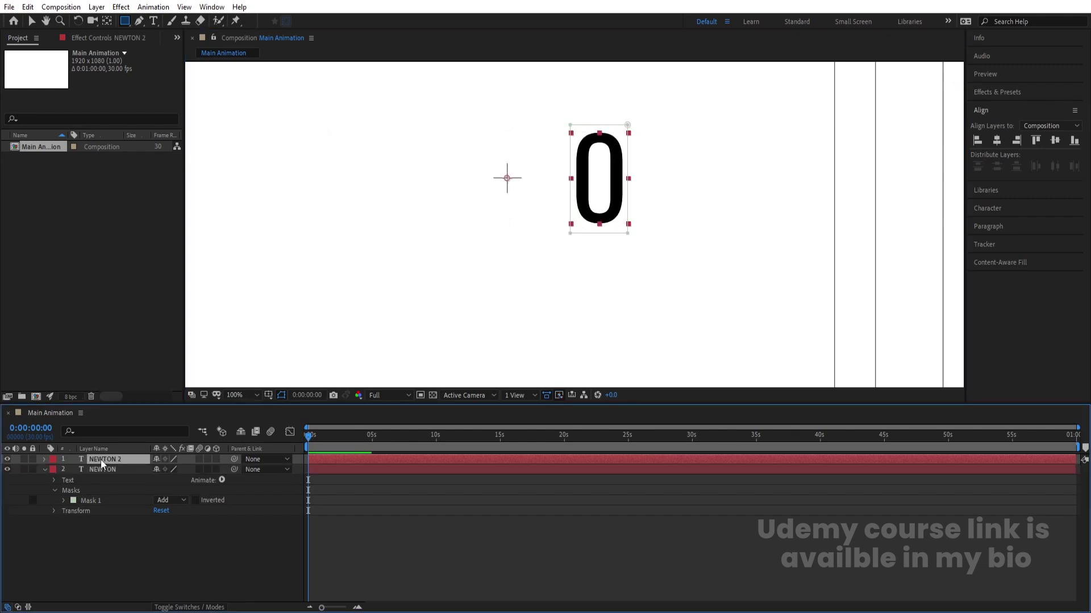
key(m)
click(196, 469)
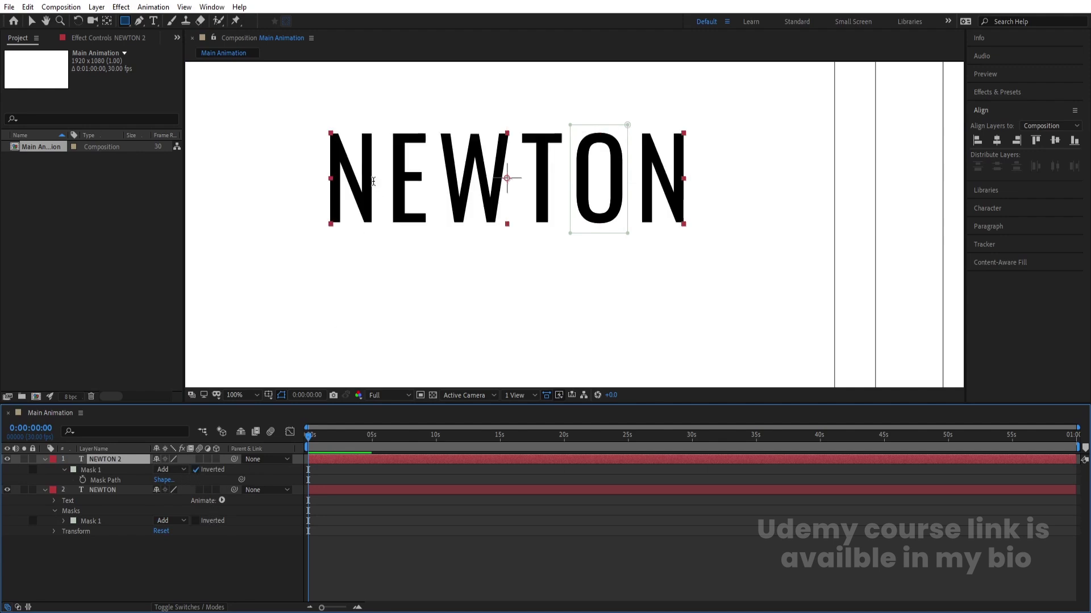
Delete the first N from the duplicated text and move the remaining EWTON back to its original letter positions.
key(ctrl+t)
click(373, 181)
key(BackSpace)
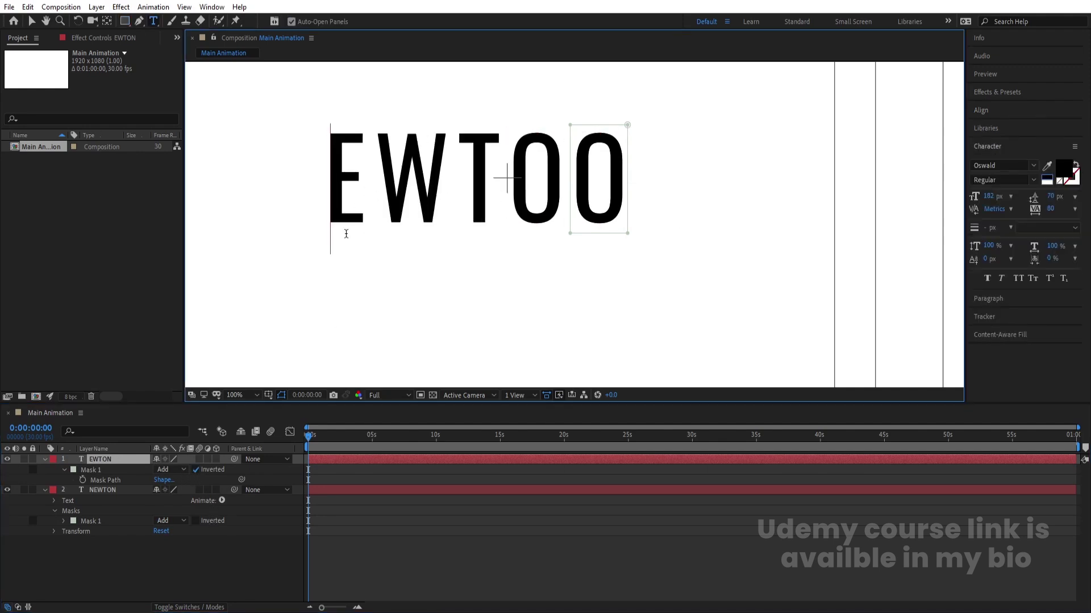
click(124, 556)
click(101, 459)
key(v)
drag(464, 182, 513, 189)
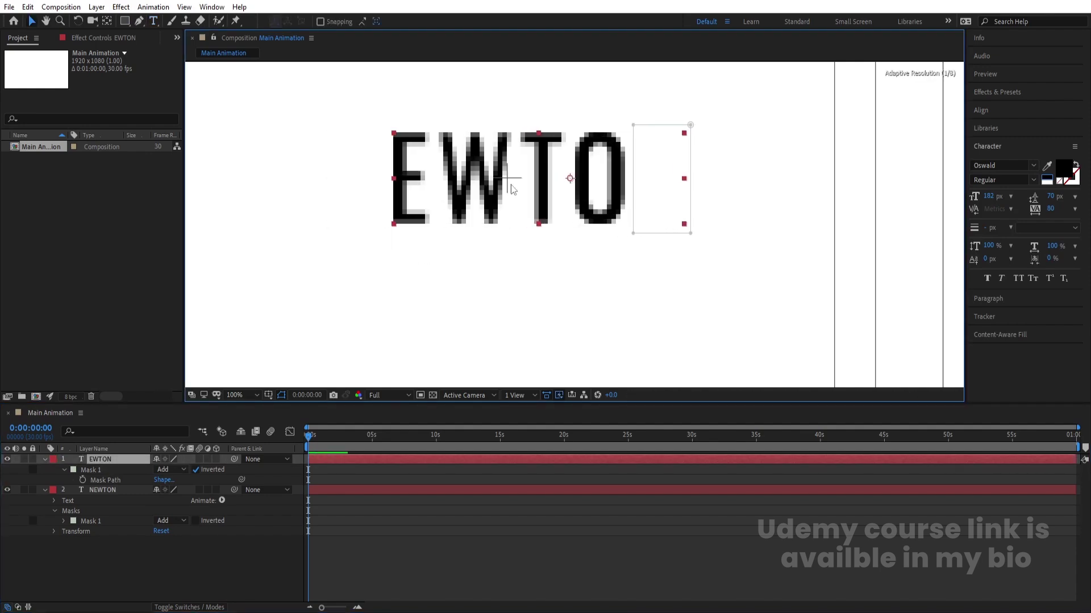
Delete the shifted mask from the EWTON layer and nudge the text right to match the original O.
click(97, 469)
key(Delete)
key(Return)
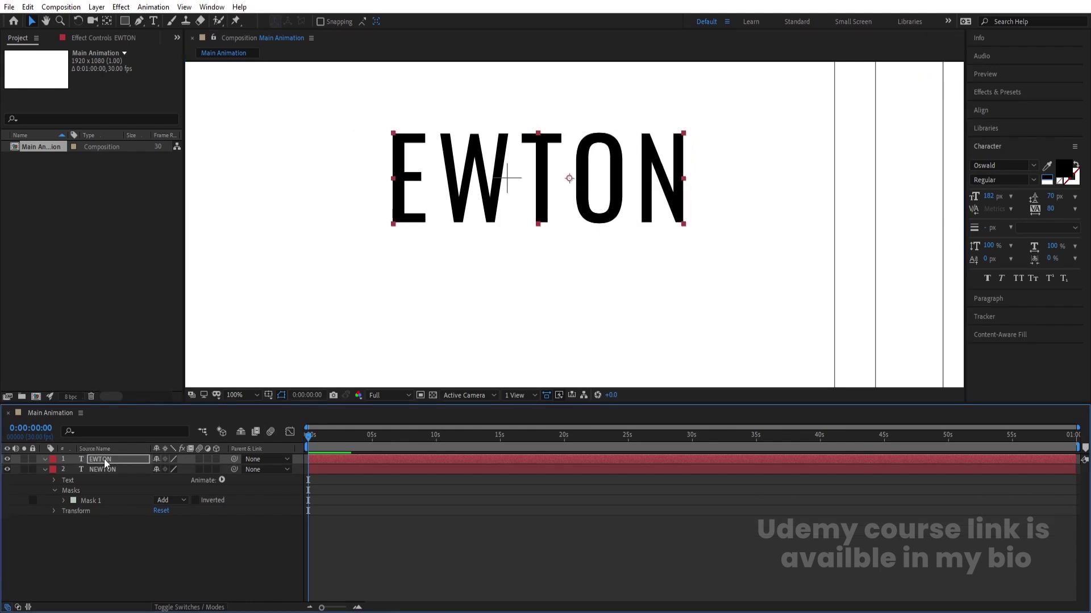
key(Right)
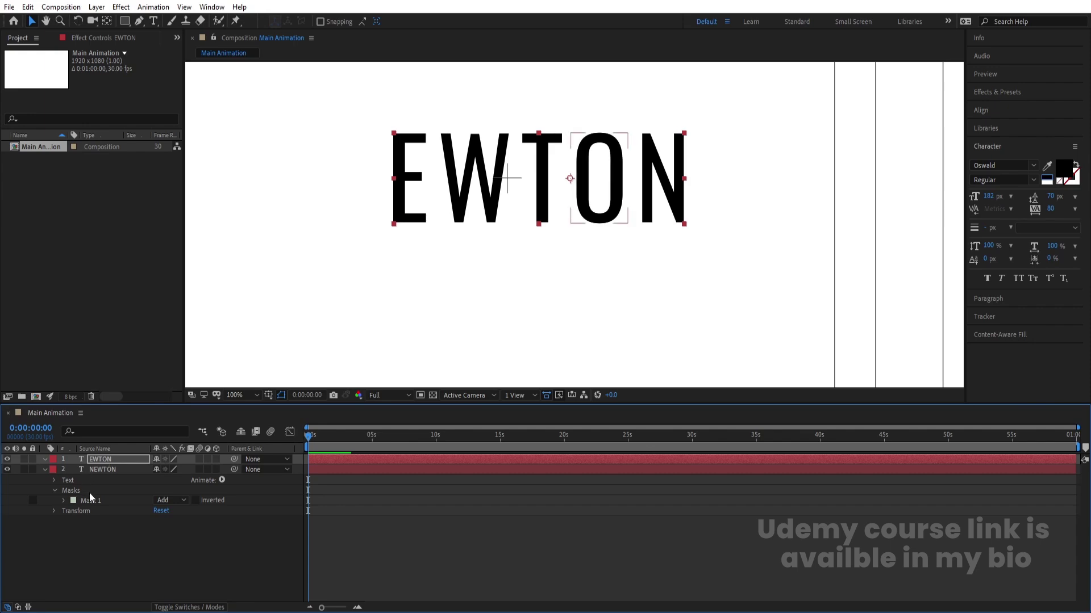
key(Return)
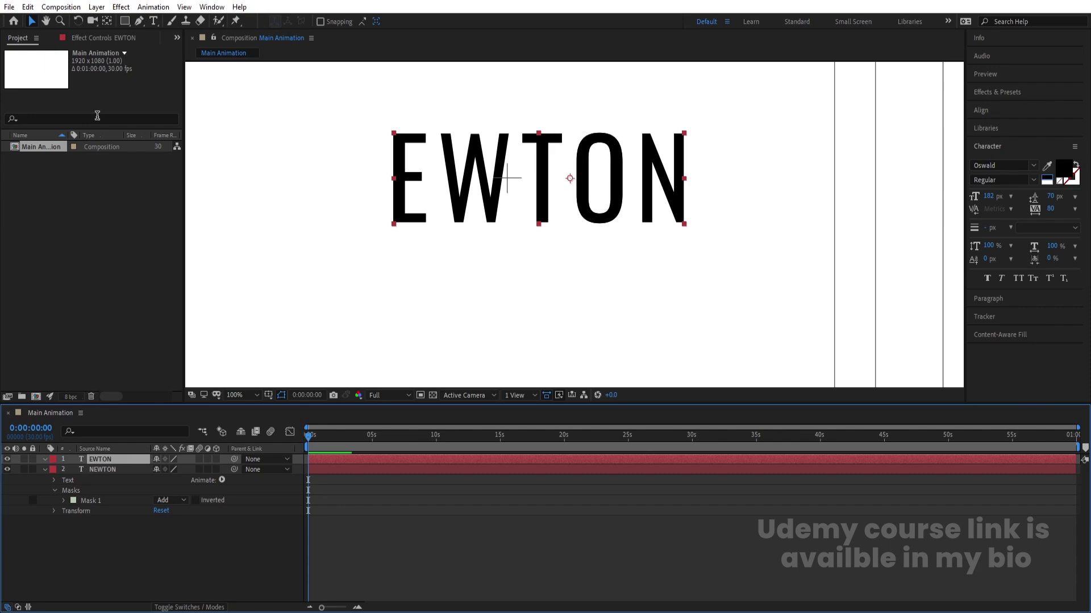
Draw a new rectangular mask around the O on the EWTON layer and invert it.
click(127, 22)
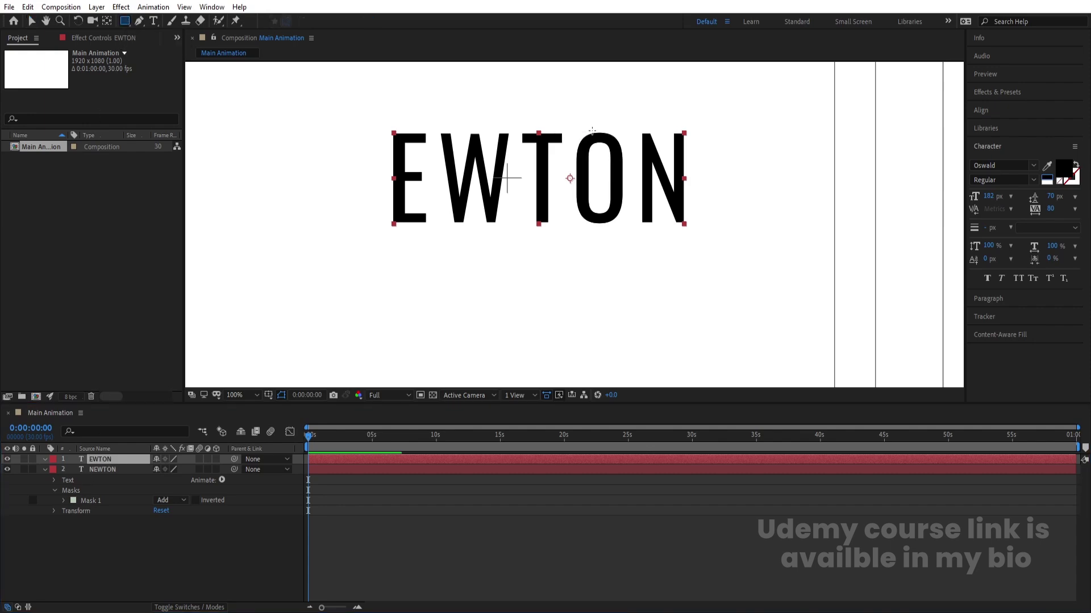
drag(570, 123, 630, 234)
click(196, 480)
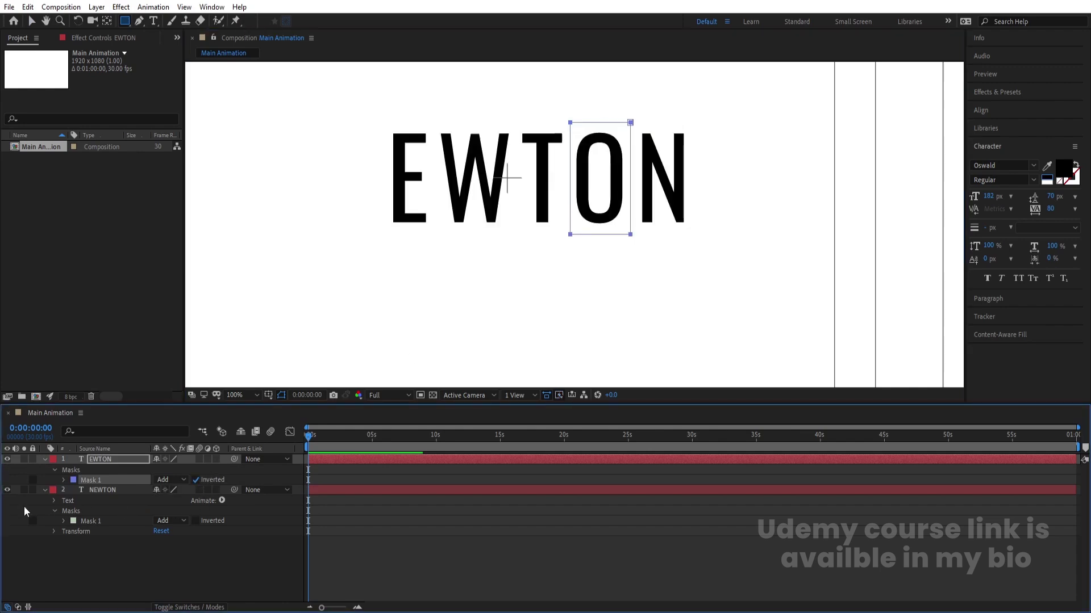
Hide the EWTON layer temporarily to isolate the masked O, rename the NEWTON layer as "o", and show EWTON again.
click(49, 492)
click(45, 489)
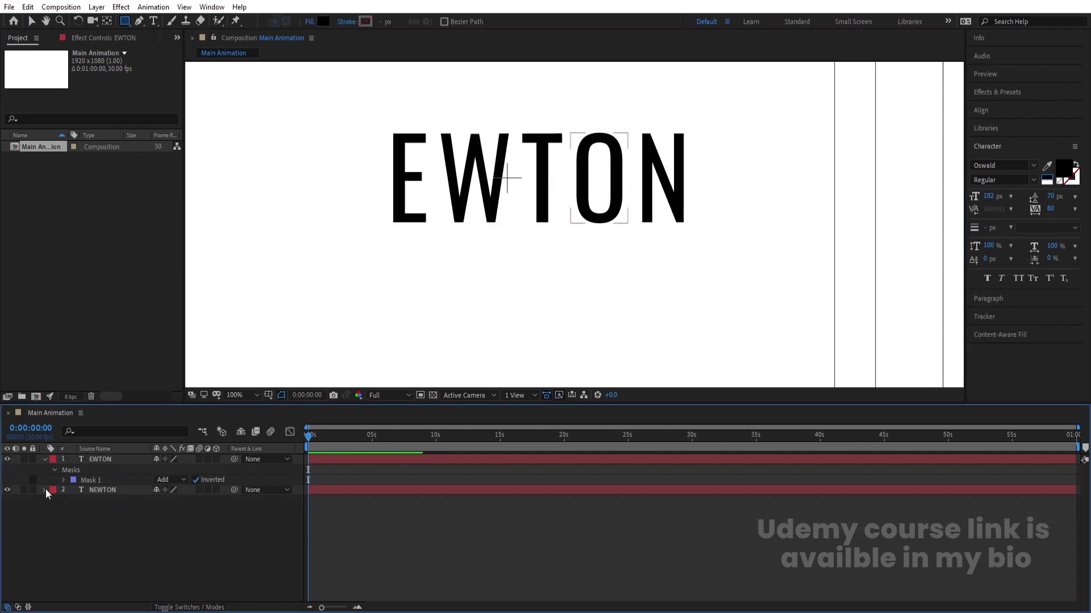
click(8, 458)
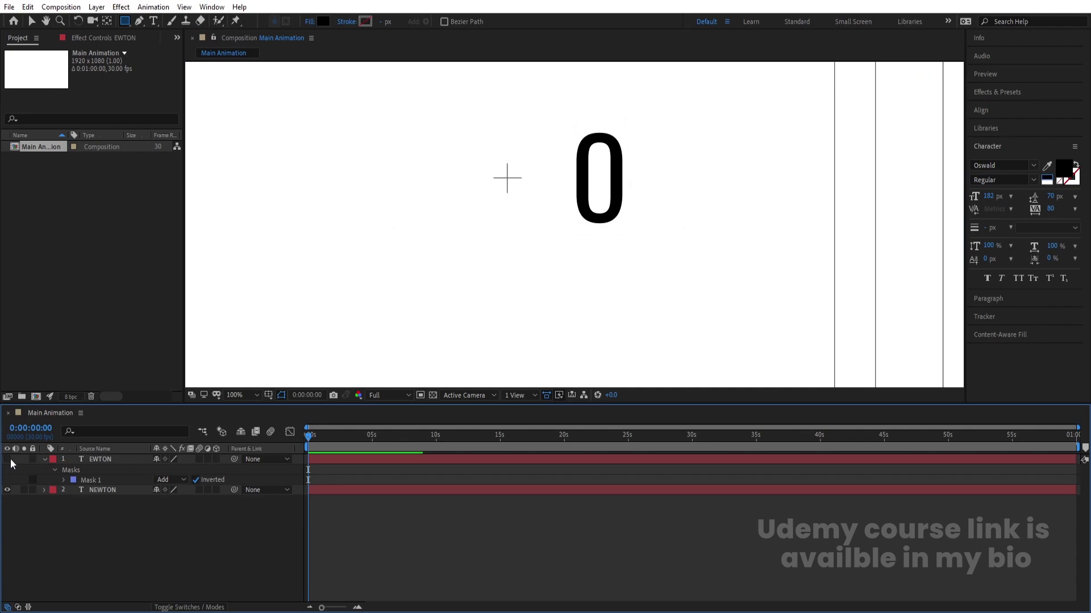
click(124, 490)
key(Return)
text(o)
key(Return)
click(114, 516)
click(111, 461)
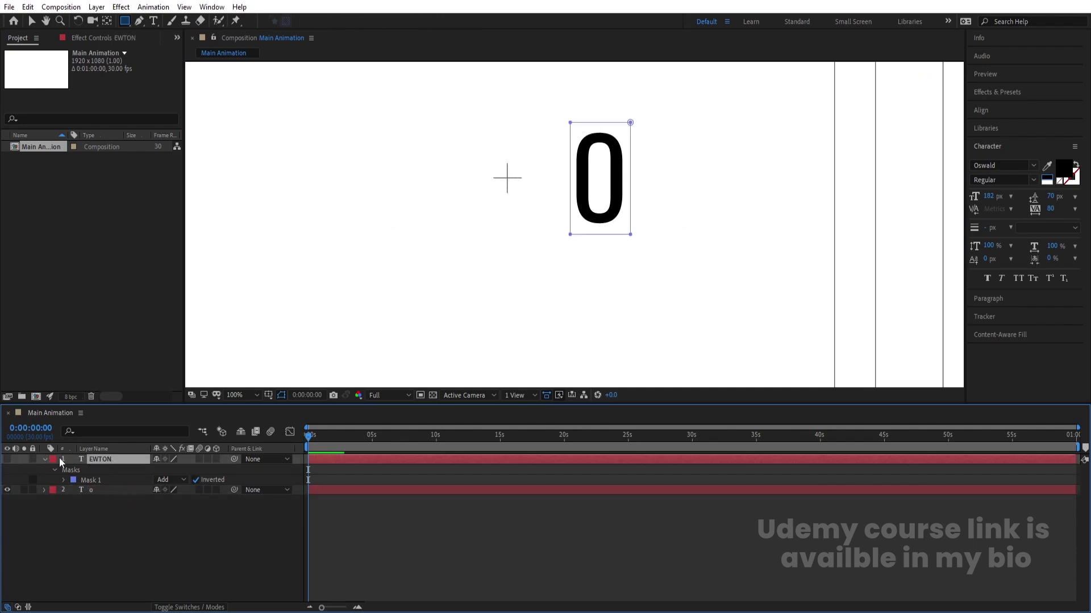
click(7, 459)
click(134, 508)
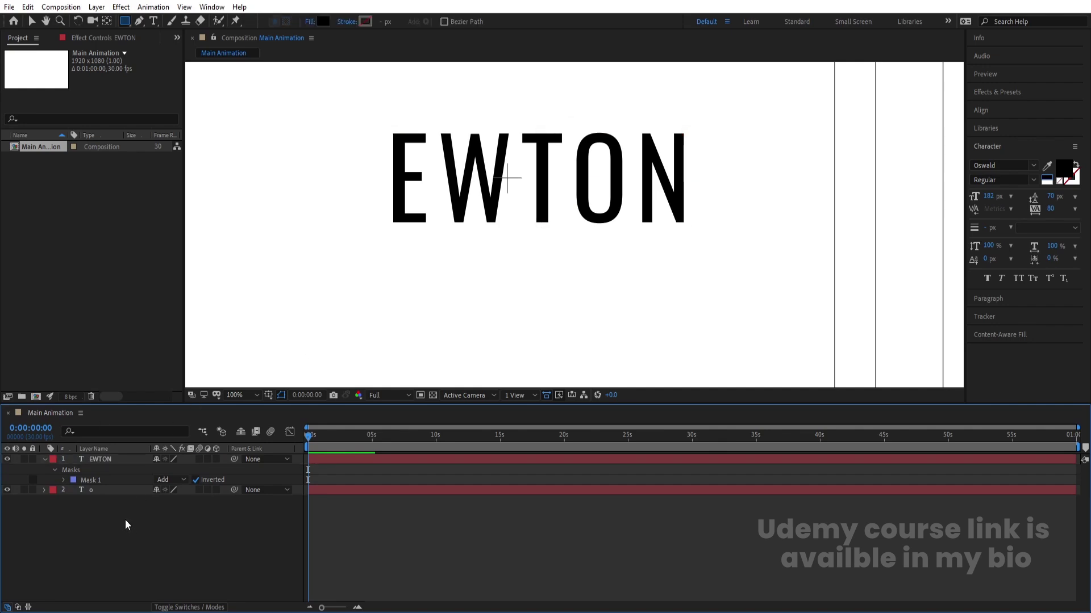
Draw a red-filled rectangle shape covering the left stem of the final N, with no layer selected.
click(123, 524)
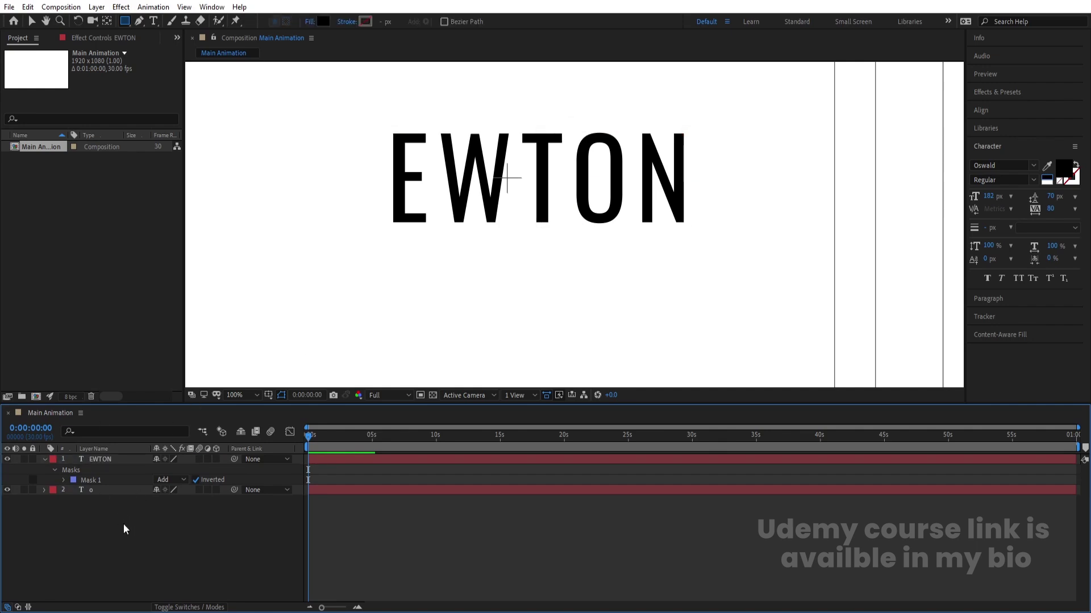
click(125, 22)
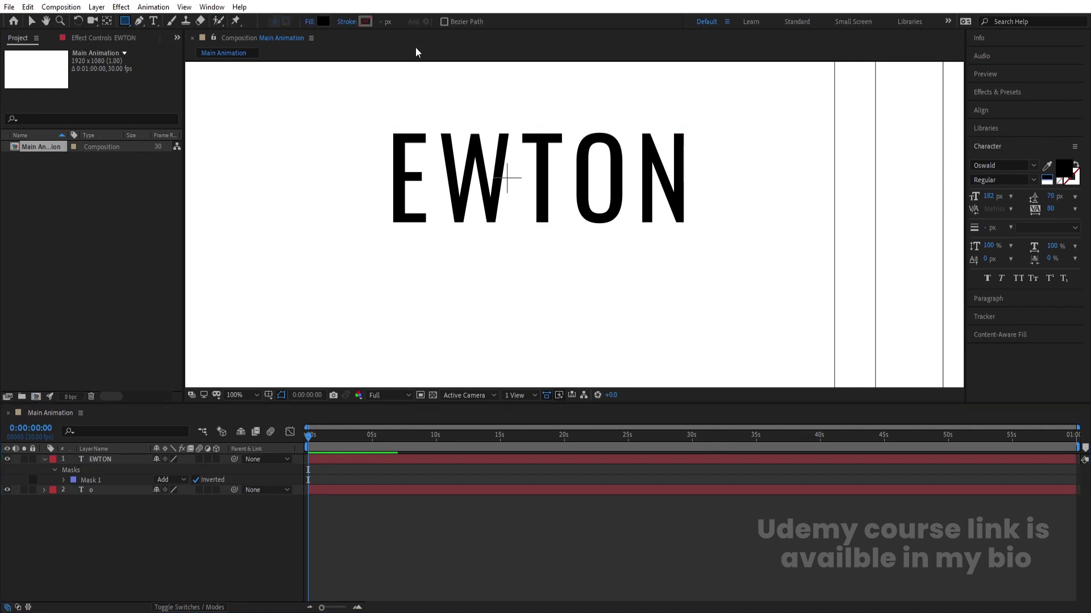
scroll(674, 139, up, 2)
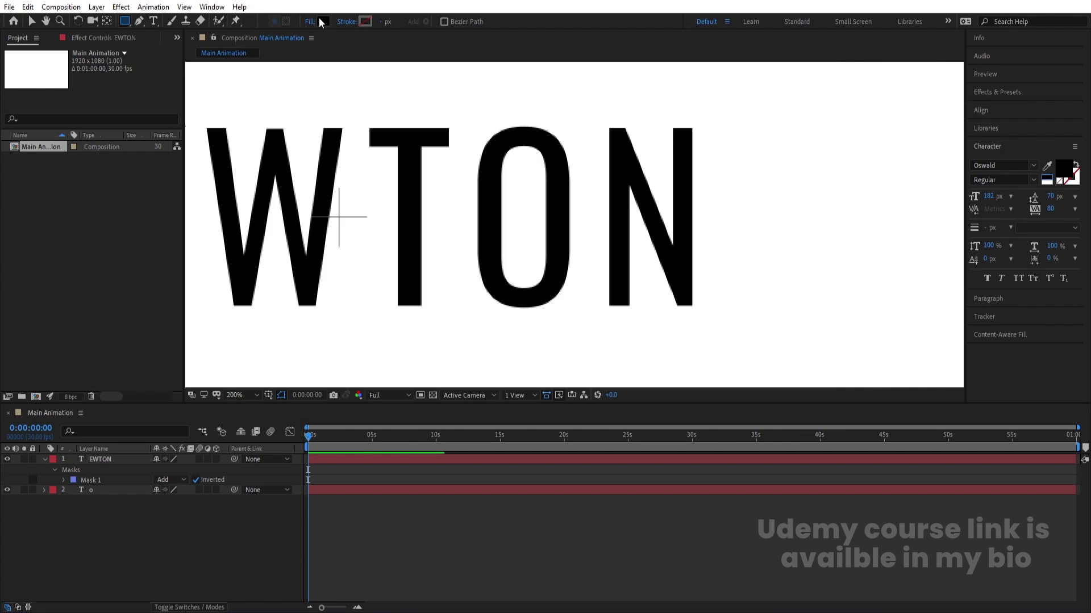
click(321, 21)
drag(617, 164, 570, 286)
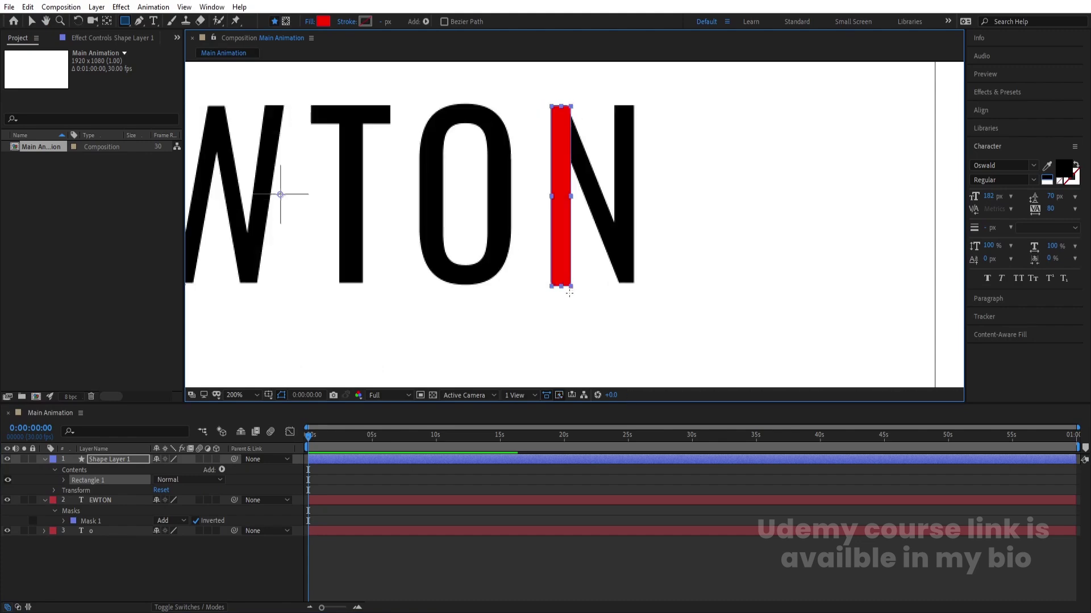
Center the red rectangle's anchor point on its shape and duplicate the shape layer.
key(ctrl+alt+Home)
click(313, 480)
click(99, 459)
key(ctrl+d)
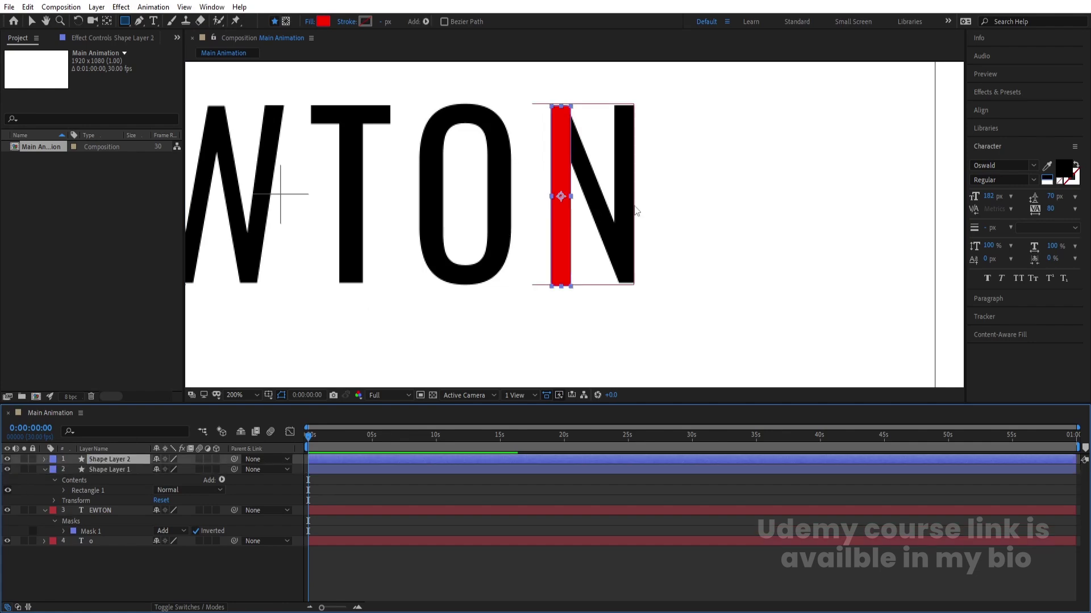
Move the duplicated red rectangle over the right stem of the final N and duplicate that layer once more.
key(v)
drag(564, 221, 625, 220)
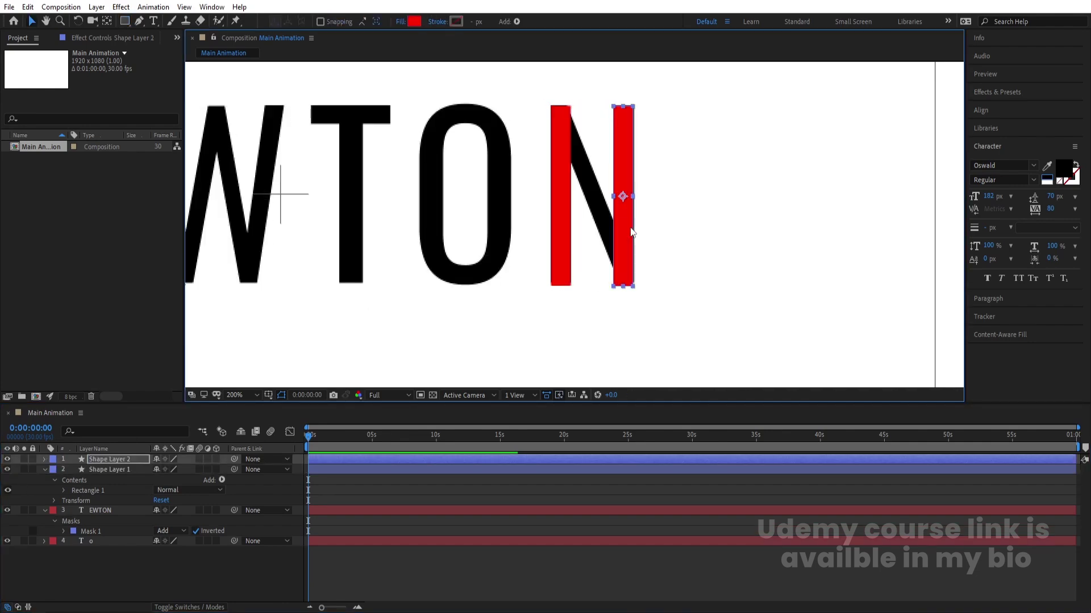
click(341, 491)
click(328, 462)
key(ctrl+d)
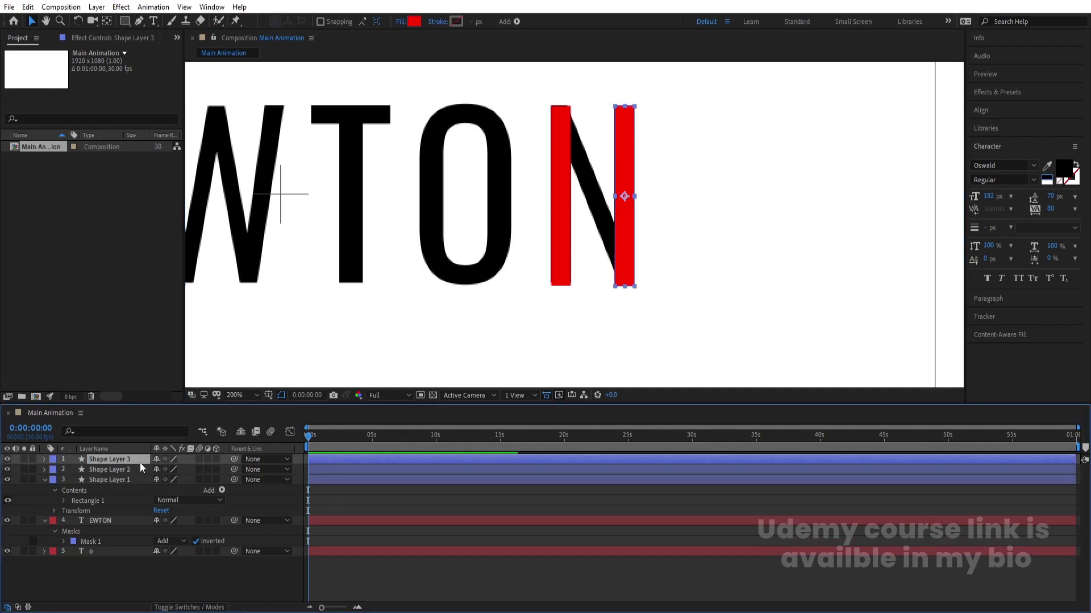
Filter the newest shape layer's properties for "path" and convert its Rectangle Path 1 to a Bezier path.
click(87, 429)
text(par)
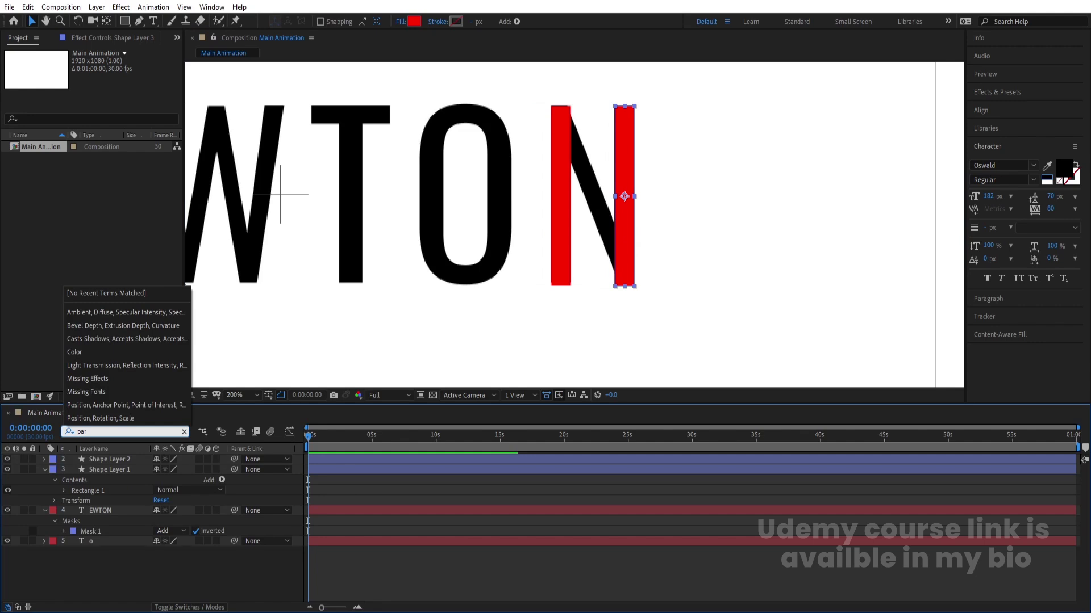
key(BackSpace)
text(th)
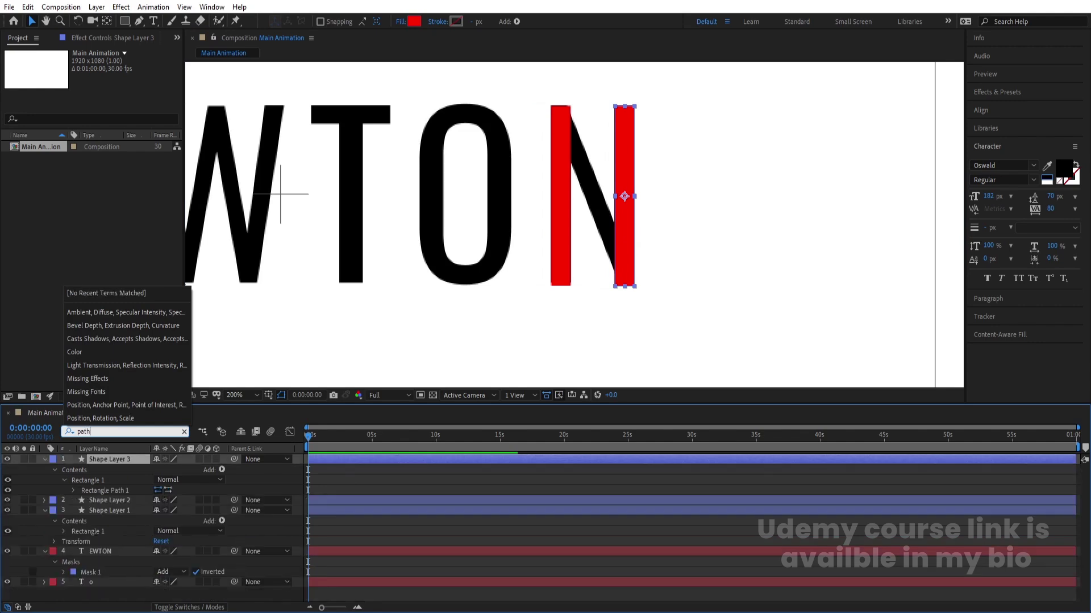
click(75, 490)
click(108, 490)
right_click(108, 490)
click(161, 442)
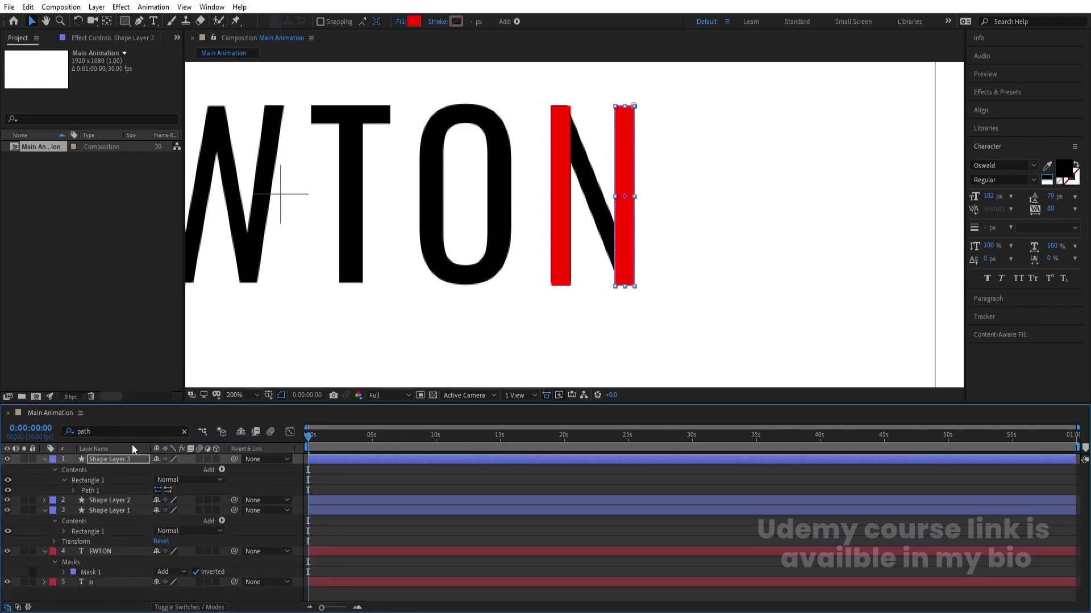
Set a starting Path keyframe on Shape Layer 3 at frame 0 and show only its keyframed property.
click(74, 489)
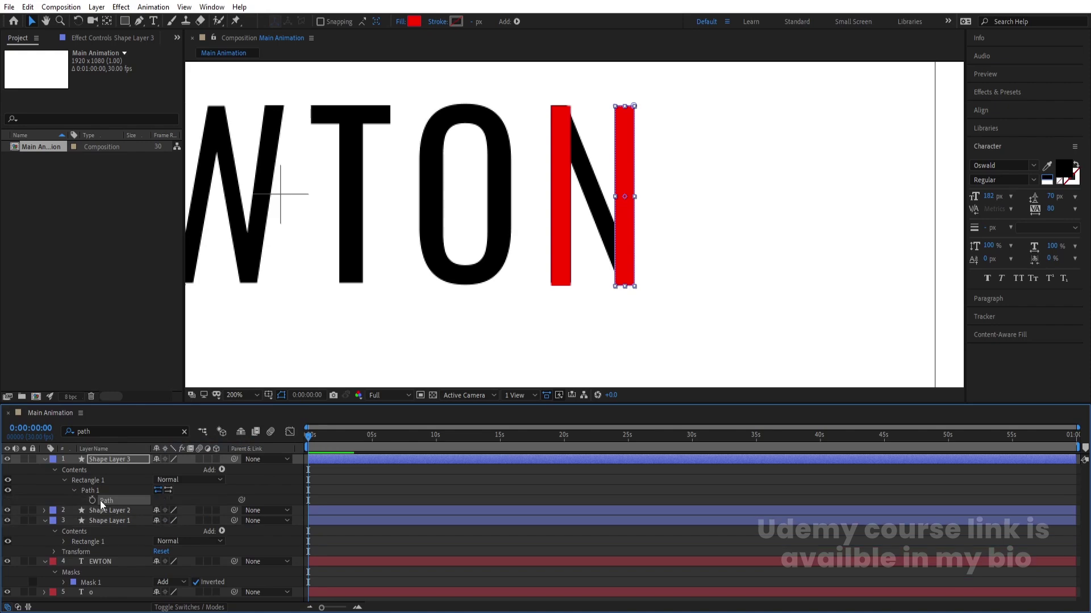
click(92, 500)
click(328, 483)
key(u)
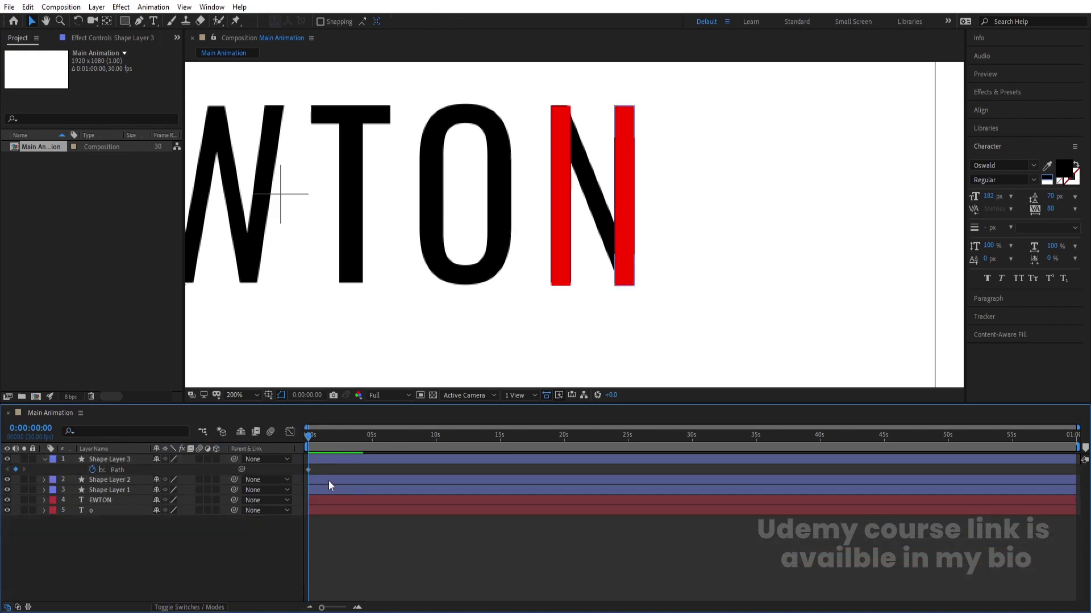
Keyframe Shape Layer 3's path at 0:00:00:20 with the top two points shifted across to the top of the left stem.
click(322, 457)
key(equal)
key(equal)
key(equal)
key(equal)
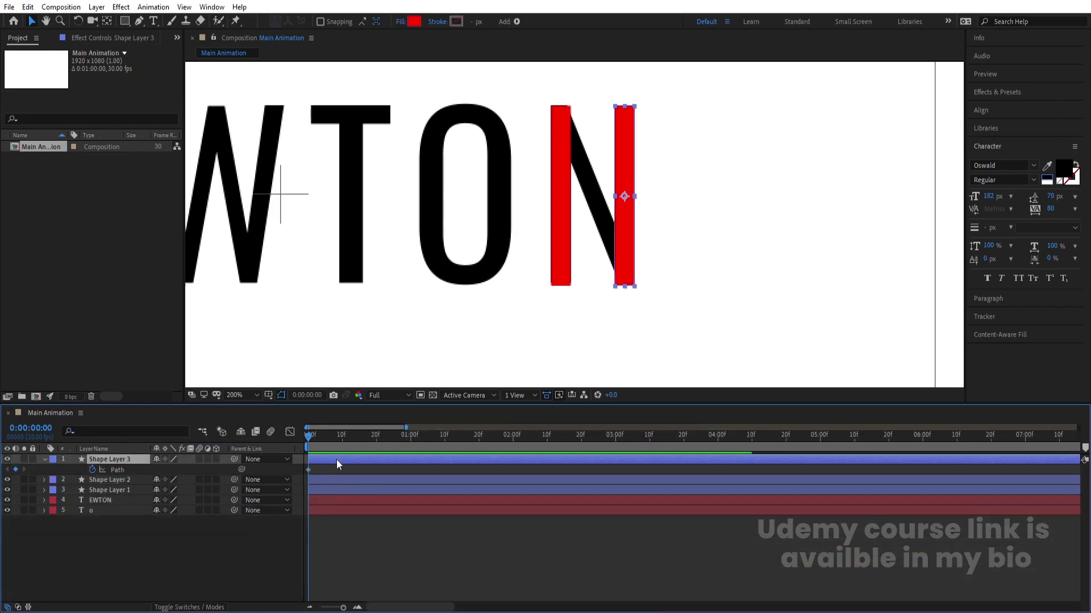
click(447, 435)
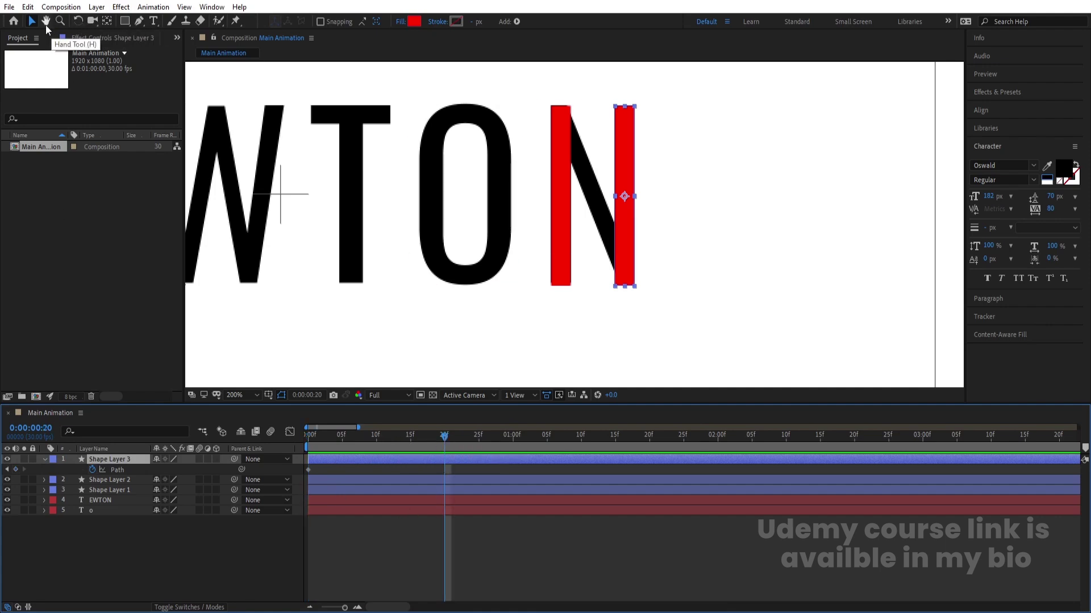
click(15, 470)
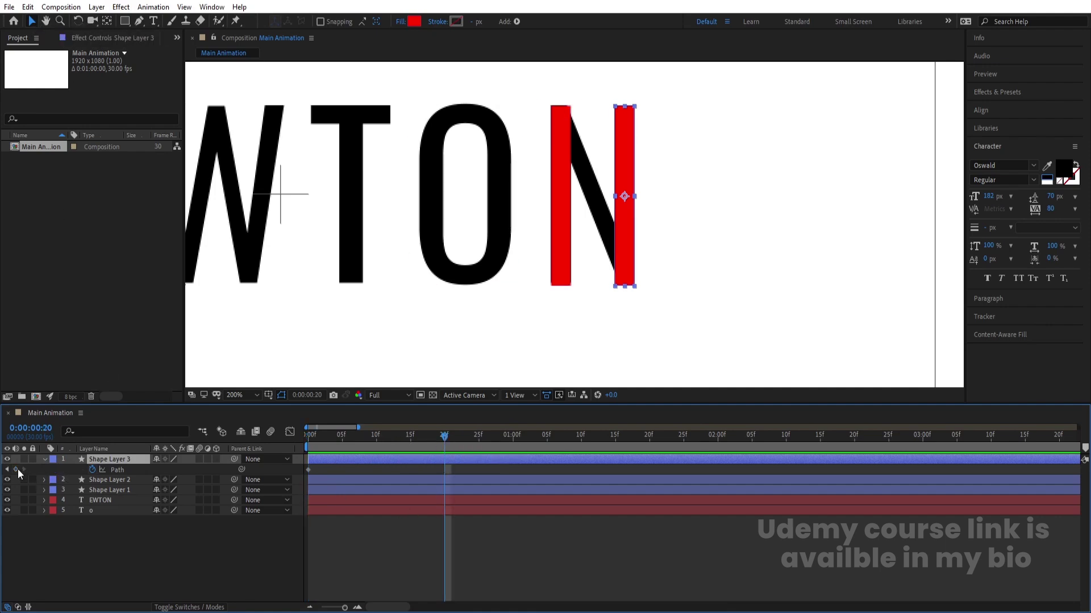
click(117, 469)
click(634, 106)
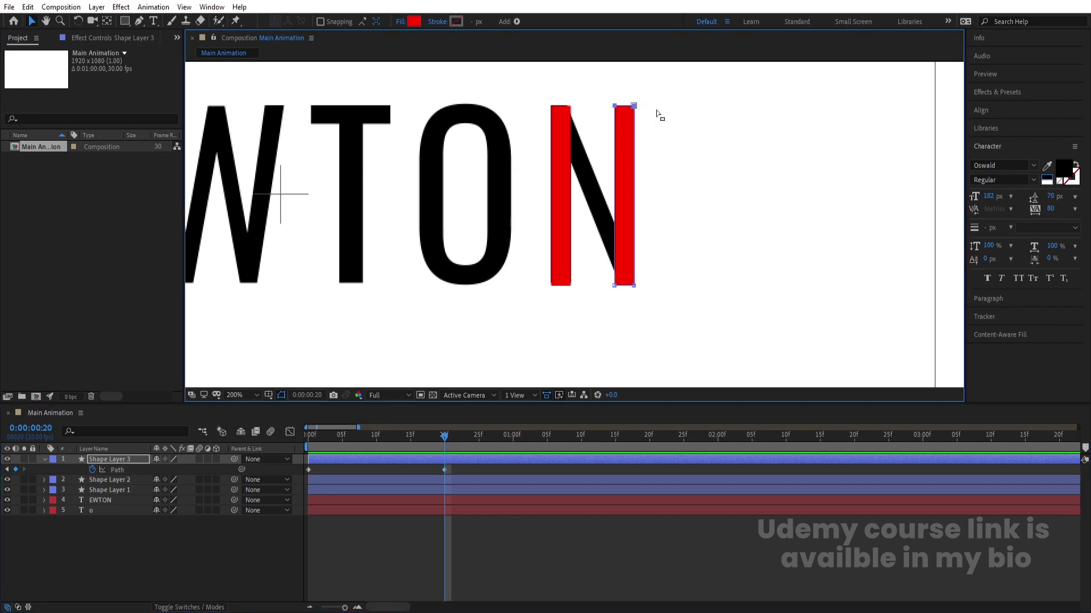
scroll(647, 102, up, 3)
drag(523, 124, 337, 123)
Keyframe the top path points swinging back toward the right stem at 0:00:01:00 and over to the left stem at 0:00:01:10.
click(512, 438)
drag(324, 101, 457, 122)
click(581, 442)
drag(363, 102, 488, 157)
drag(456, 124, 307, 119)
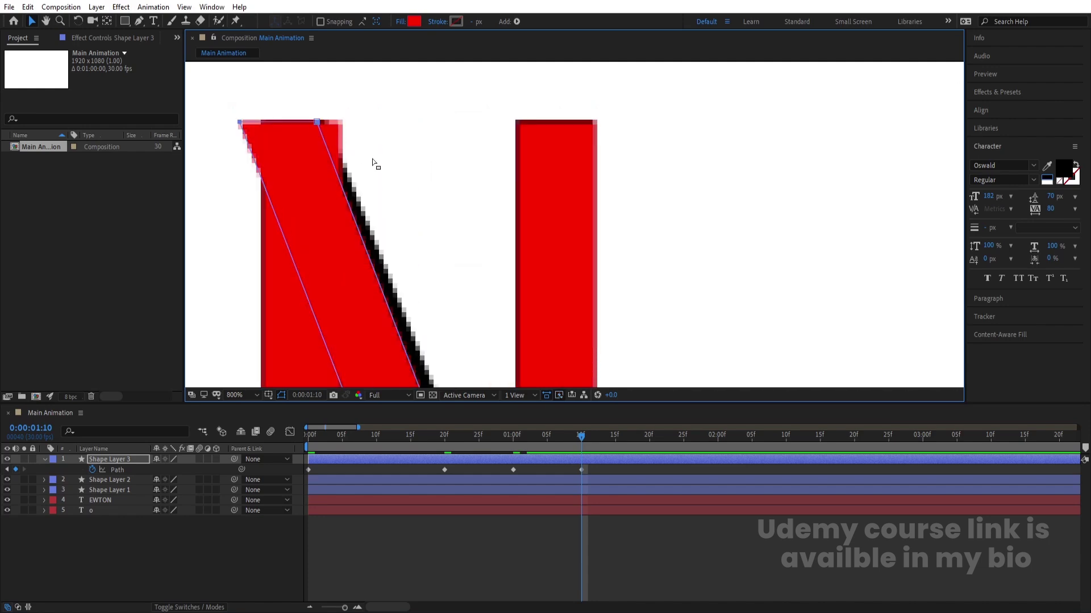
key(Right)
key(Right)
drag(228, 106, 354, 122)
drag(340, 117, 343, 128)
key(ctrl+z)
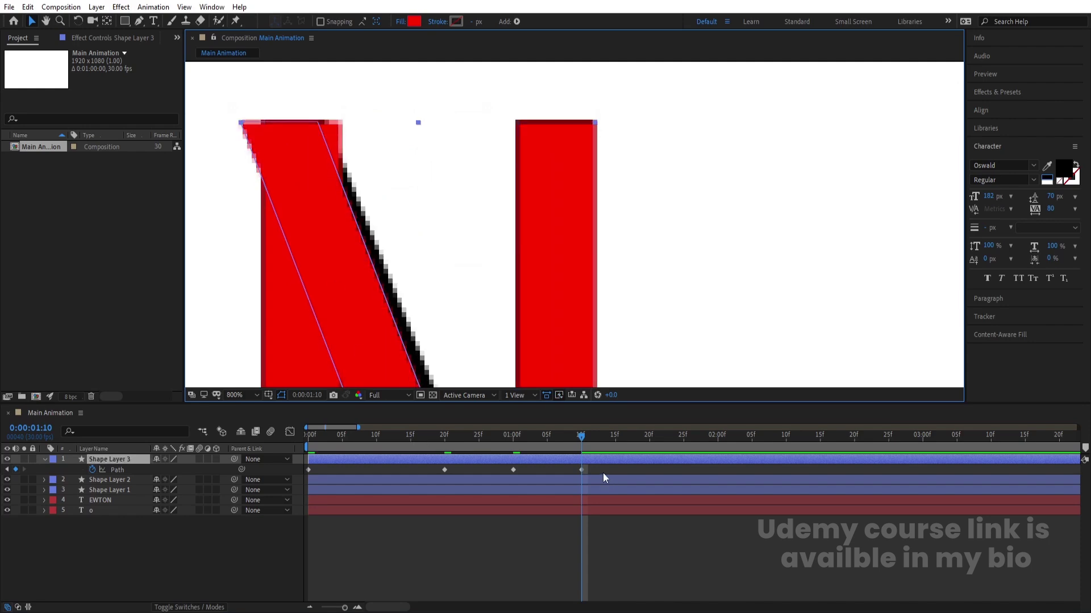
At the 0:00:01:10 keyframe, align the top path points with the top corners of the left stem to cover the N's diagonal.
click(578, 468)
click(581, 469)
drag(219, 100, 341, 126)
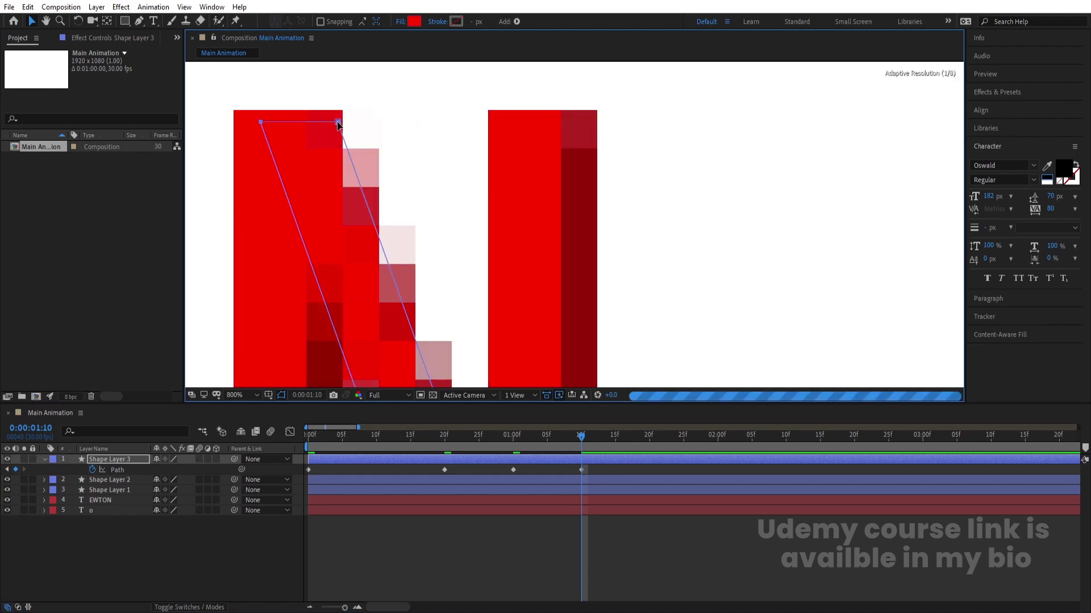
Apply Easy Ease to all Path keyframes and retime the last three to frames 18, 24 and 01:00.
drag(598, 472, 439, 480)
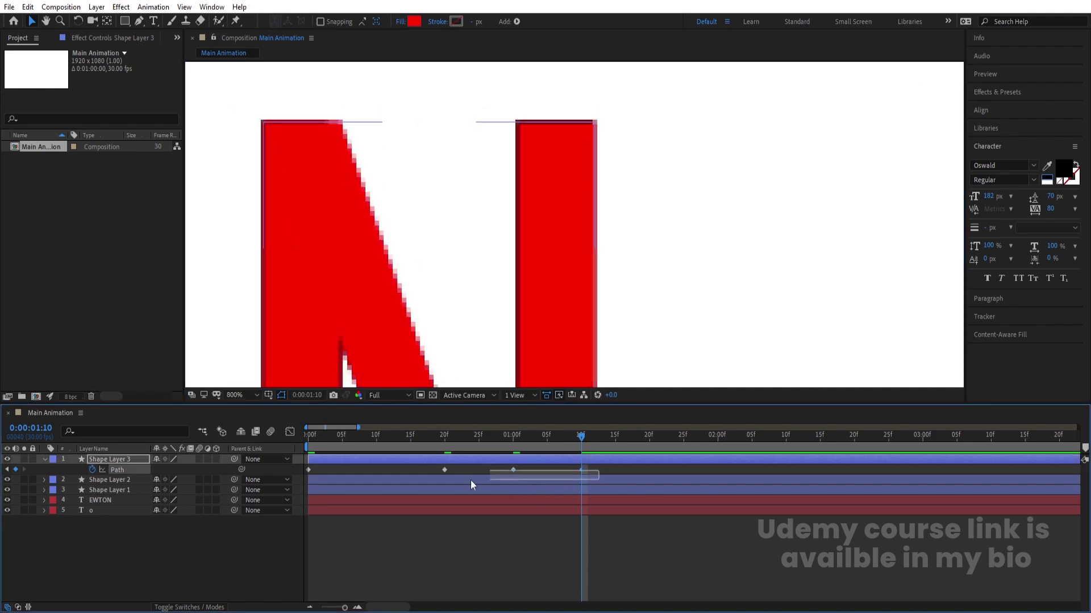
drag(581, 469, 286, 497)
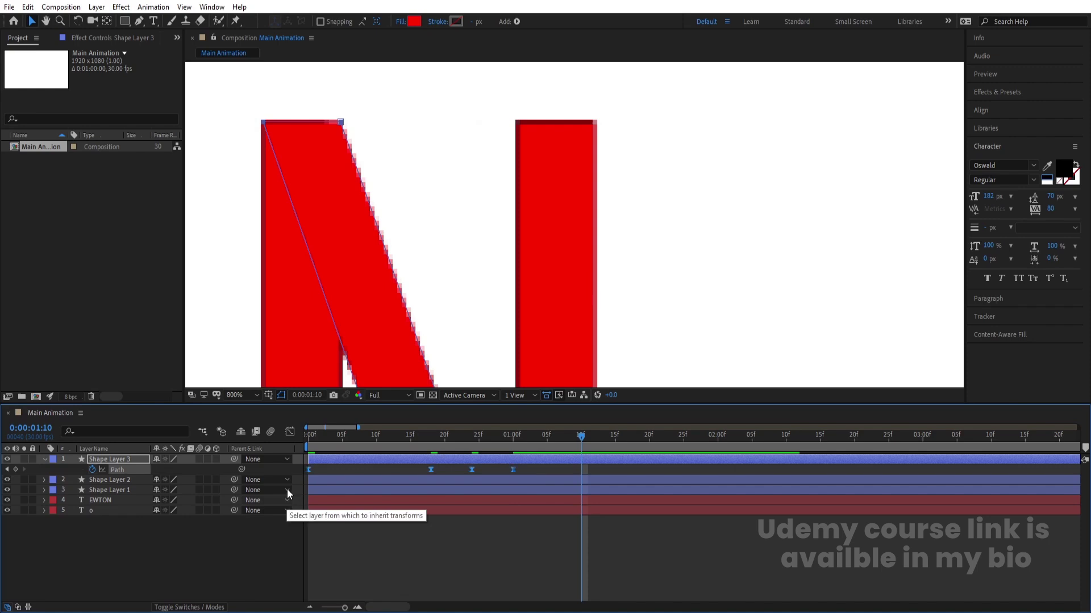
In the speed graph, reshape the first Path segment to accelerate slowly and peak just before frame 18, and preview it.
click(290, 432)
click(342, 437)
drag(343, 522, 423, 579)
key(space)
key(space)
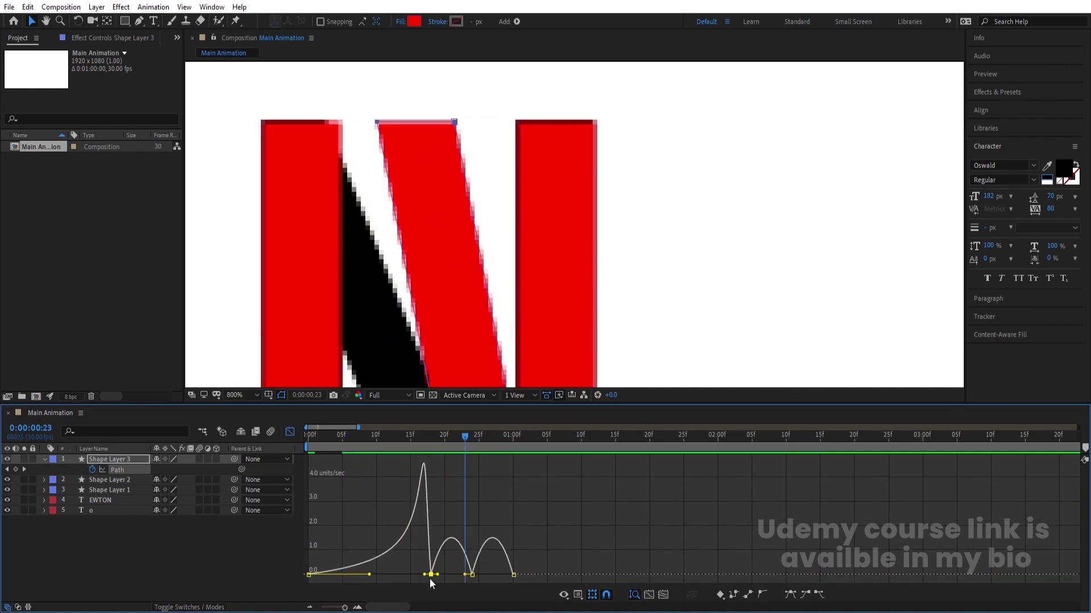
Adjust the speed curves of the two rebound segments for a fast exit from frame 18 and a sharp peak just before 01:00.
key(equal)
drag(465, 574, 523, 575)
drag(410, 575, 402, 574)
drag(573, 559, 554, 577)
mouse_move(382, 558)
mouse_down()
mouse_move(404, 585)
mouse_move(387, 574)
mouse_up()
click(367, 437)
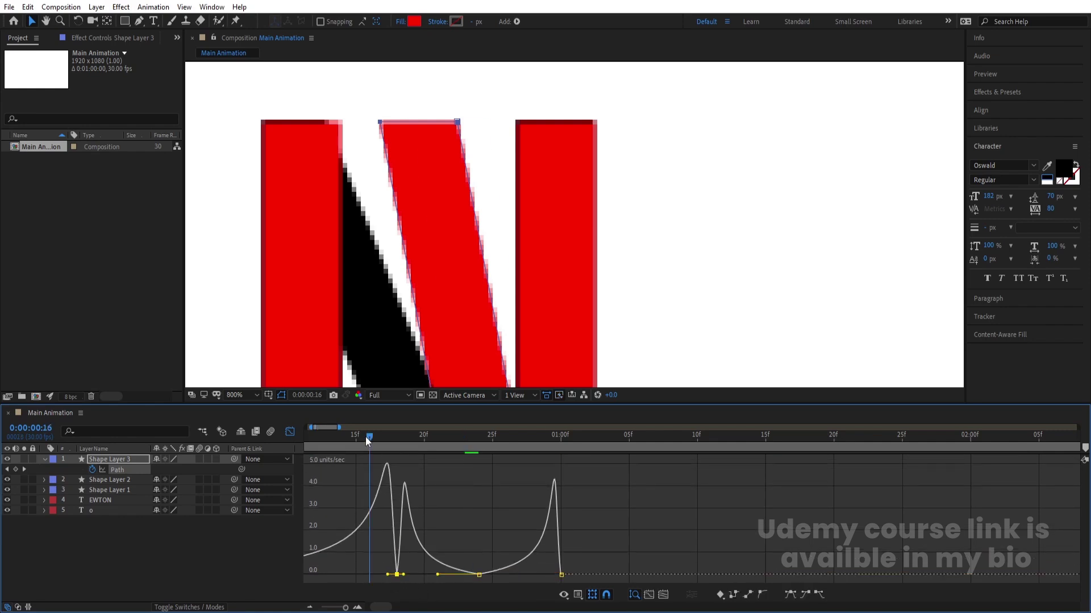
Return to the keyframe view, fit the composition in the viewer, and preview the animation from the start.
click(290, 431)
click(236, 394)
click(243, 182)
click(329, 437)
key(Home)
key(space)
key(space)
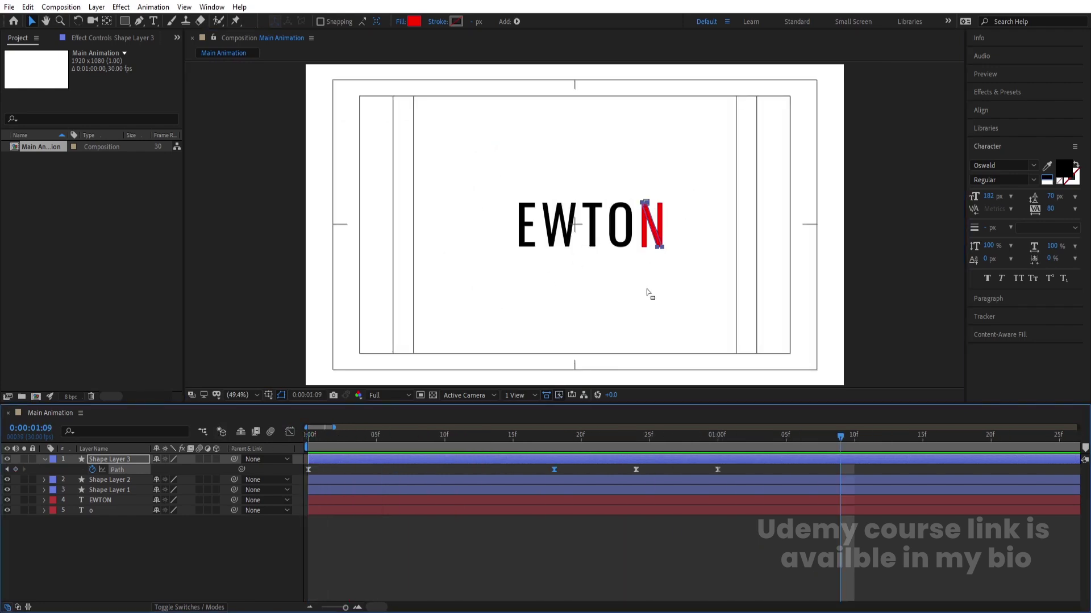
Return to frame 0 and pre-compose the three shape layers into a composition named "N".
drag(713, 441, 230, 442)
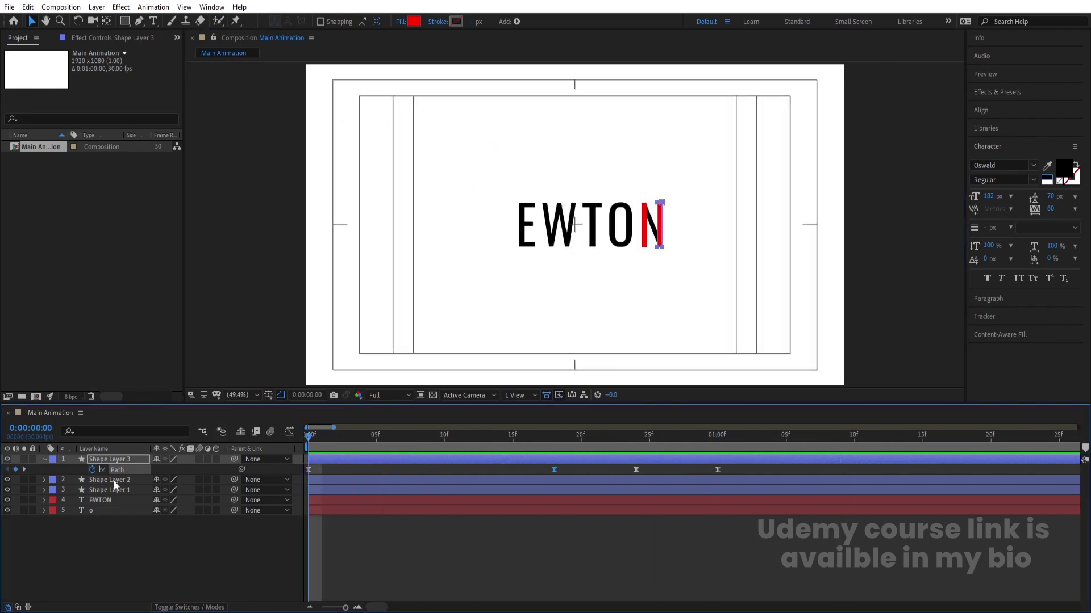
click(102, 489)
shift+click(103, 458)
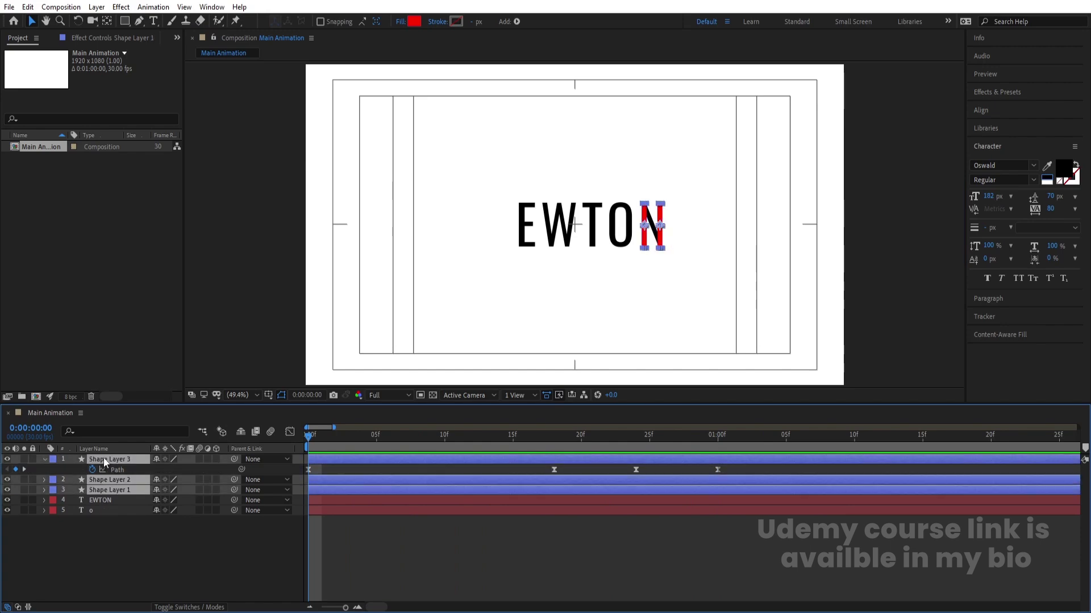
key(ctrl+shift+c)
text(N)
key(Return)
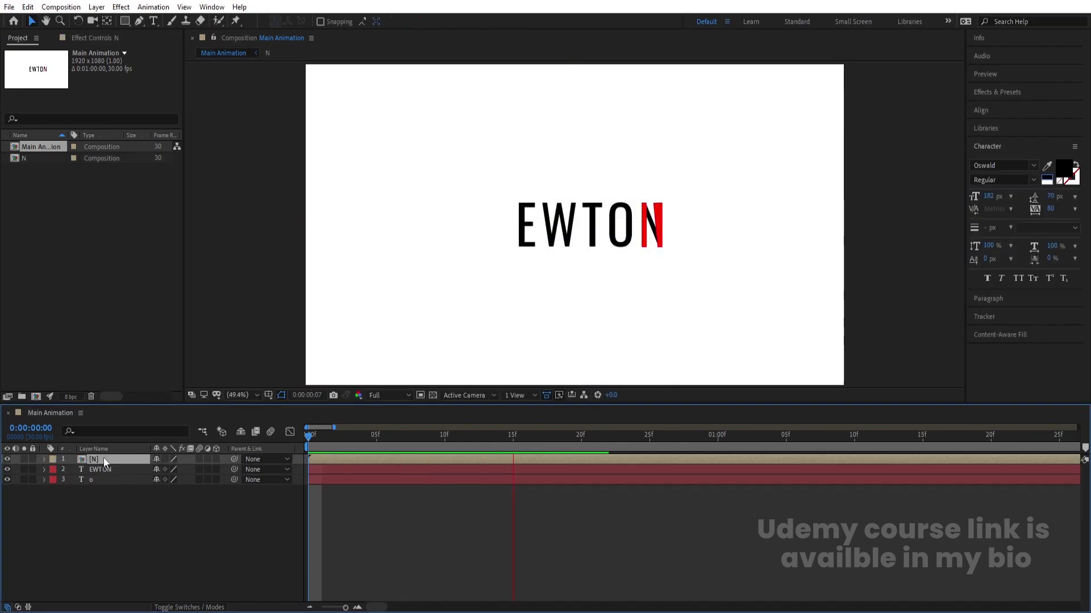
Stop the preview and position the N pre-comp directly in front of the E to complete the word NEWTON.
key(space)
drag(652, 221, 499, 217)
key(Left)
key(Left)
key(Left)
key(Left)
key(Left)
key(Left)
key(Left)
key(Left)
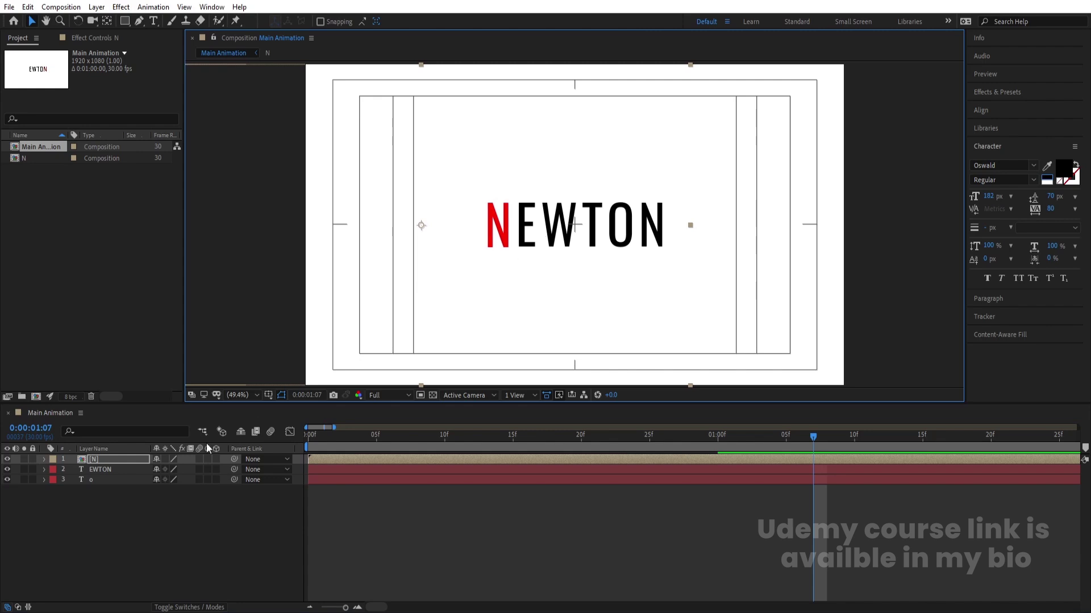
Apply the Fill effect to the N pre-comp and sample its colour from the black letter E.
click(82, 545)
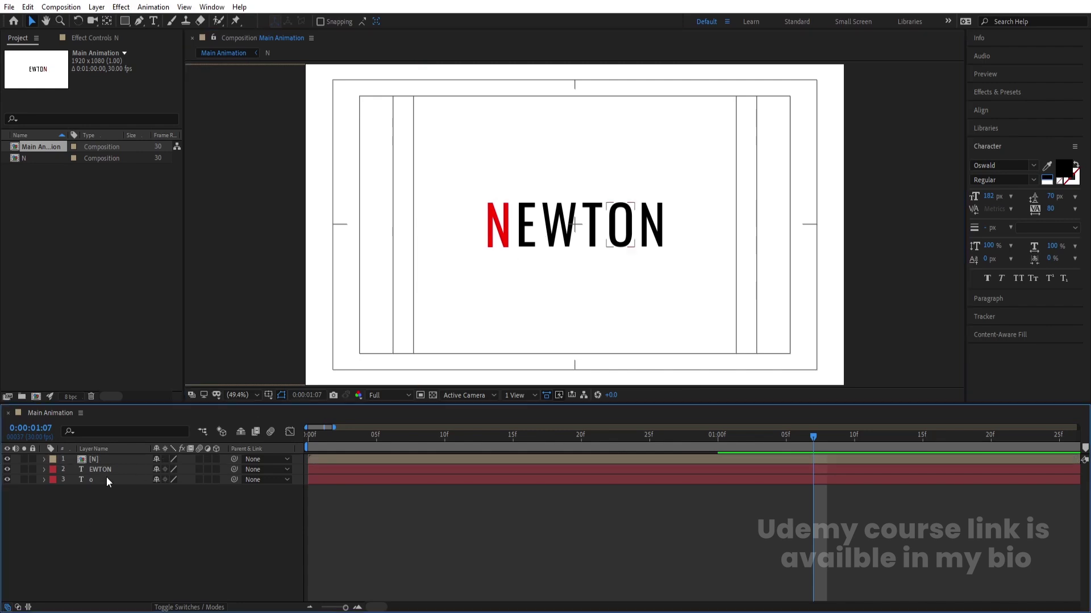
click(113, 459)
click(993, 94)
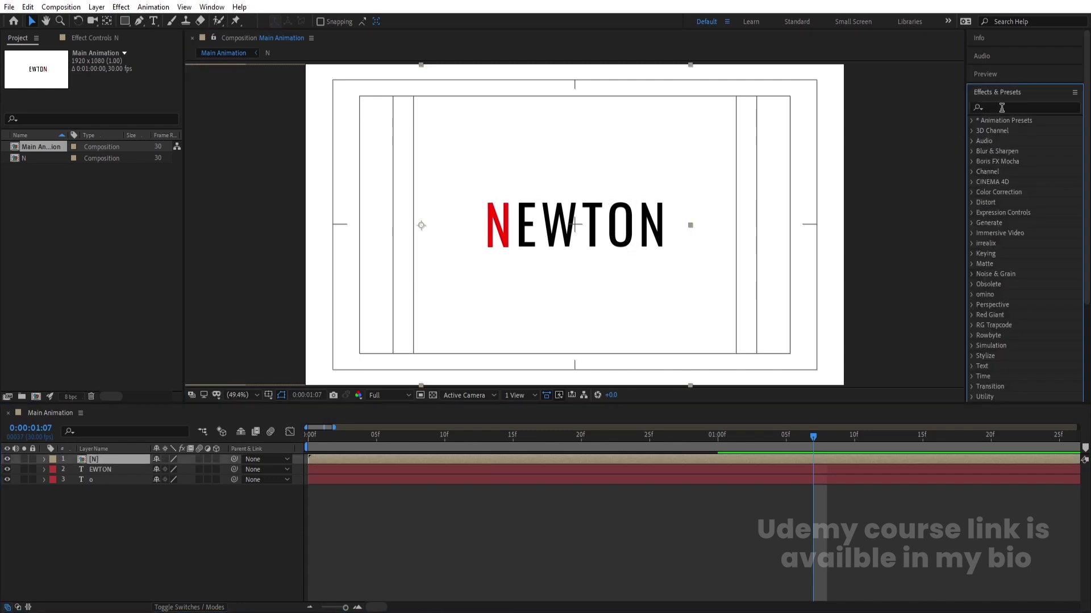
click(1001, 108)
text(fill)
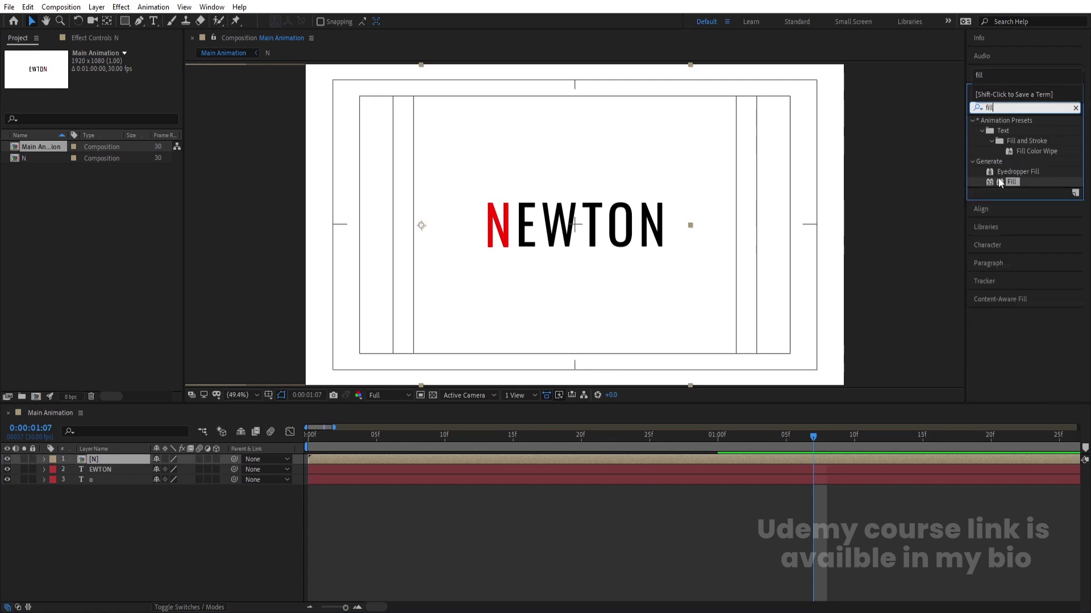
double_click(1011, 182)
click(121, 93)
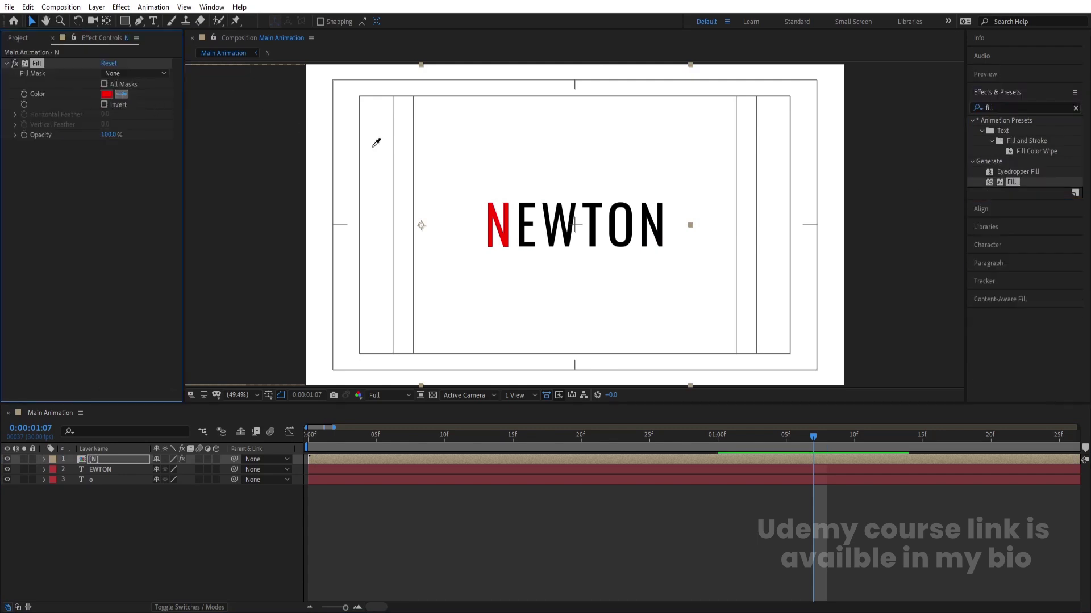
click(523, 211)
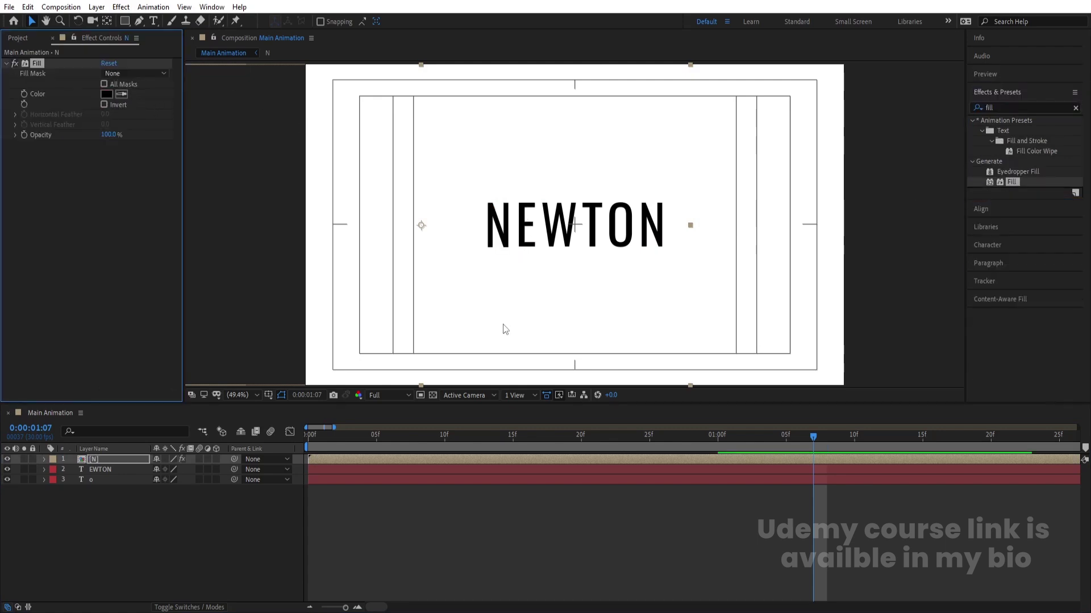
Go back to frame 0, open the N pre-comp, and reveal the Position of Shape Layer 1 and Shape Layer 2.
click(371, 499)
key(Home)
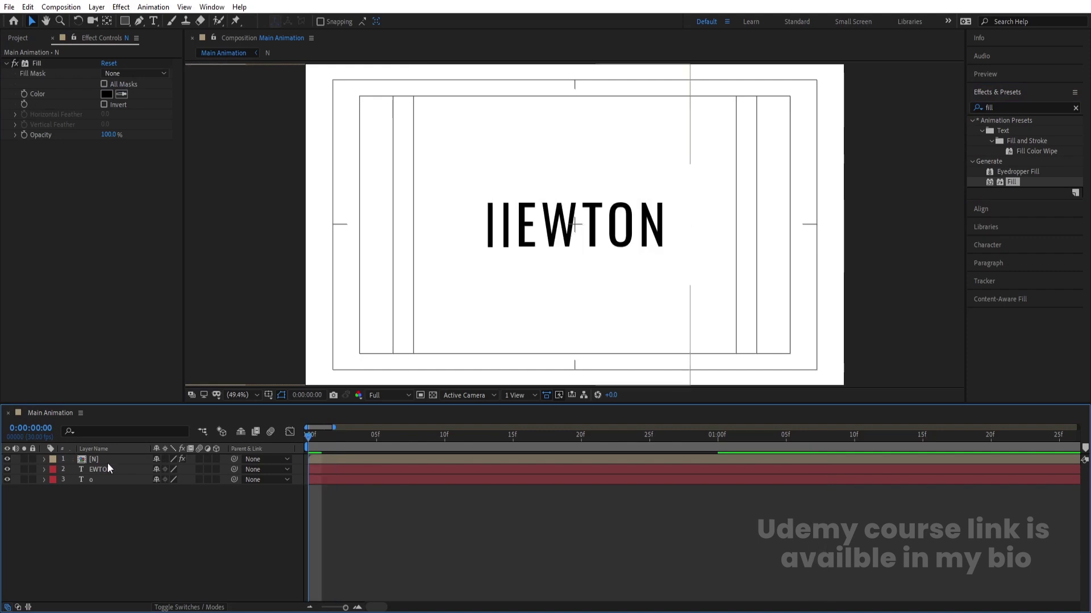
double_click(108, 462)
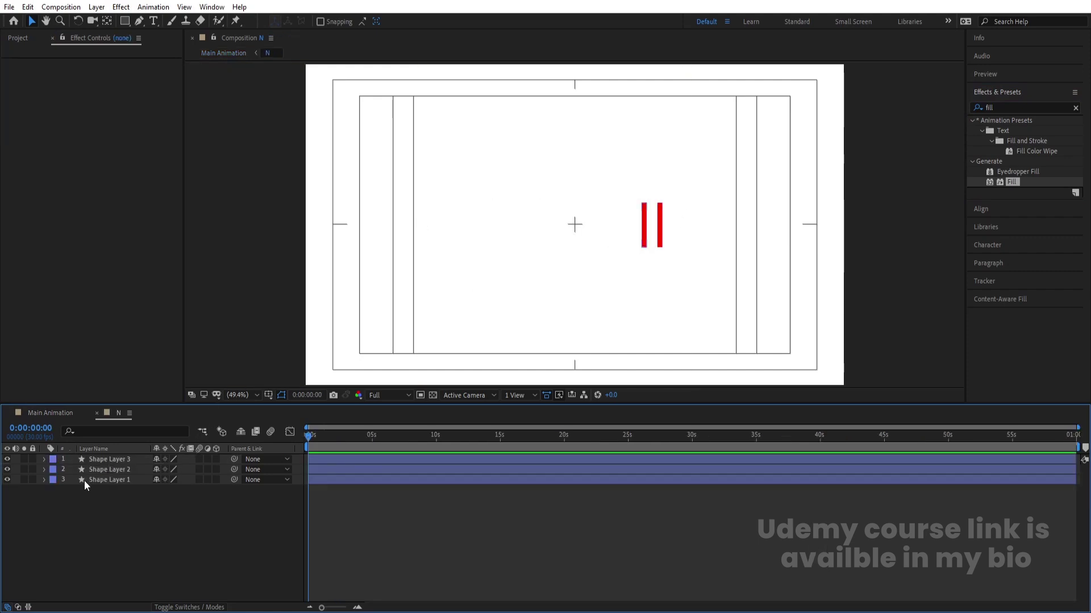
click(85, 480)
shift+click(100, 469)
key(p)
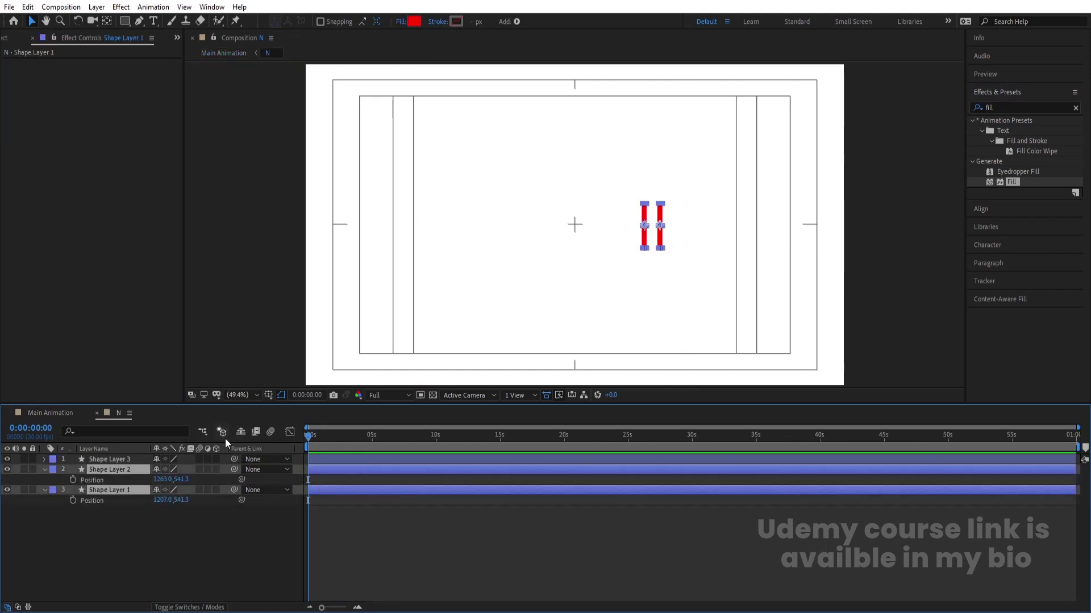
click(73, 480)
click(72, 500)
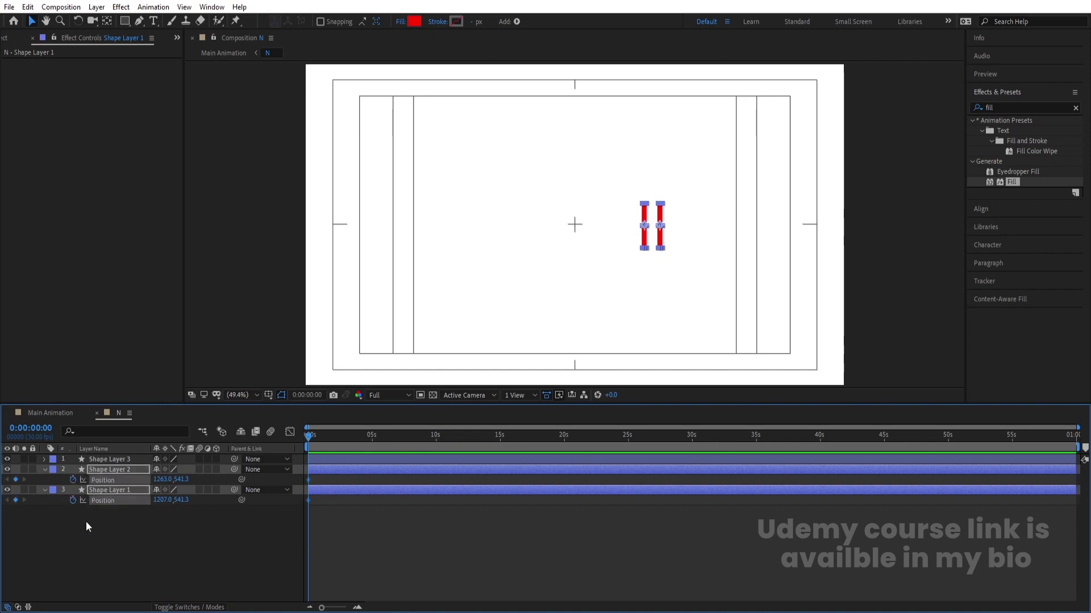
key(ctrl+z)
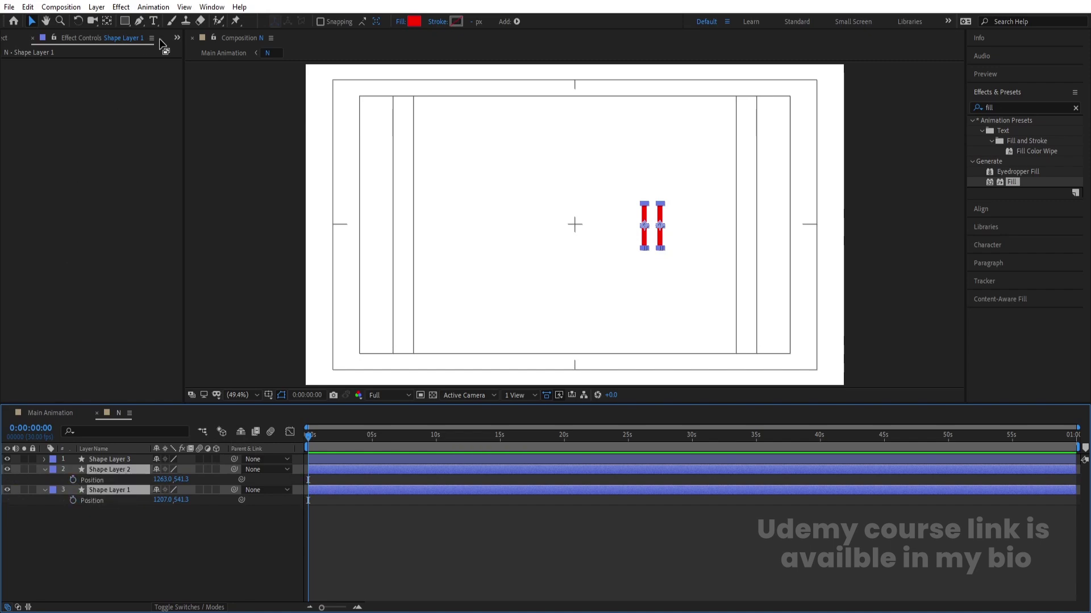
Move the anchor points of Shape Layer 1 and Shape Layer 2 to their bottom centres with Animation Composer's Anchor Point Mover.
click(208, 7)
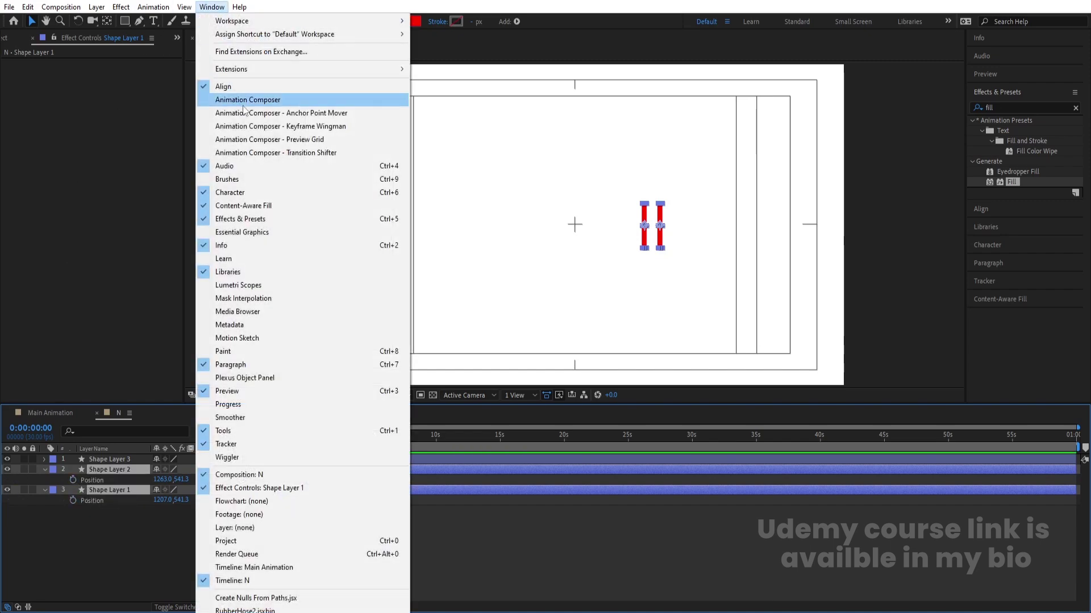
click(285, 113)
scroll(682, 274, up, 2)
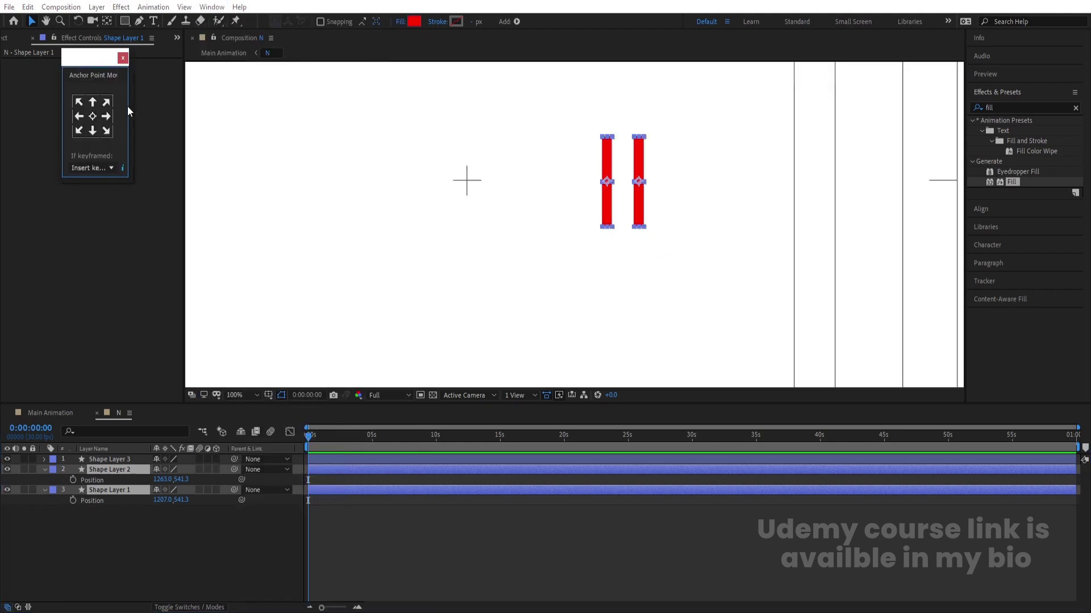
click(93, 130)
Add Scale keyframes at frame 0 to Shape Layer 1 and Shape Layer 2, and hide Shape Layer 3.
key(s)
click(158, 481)
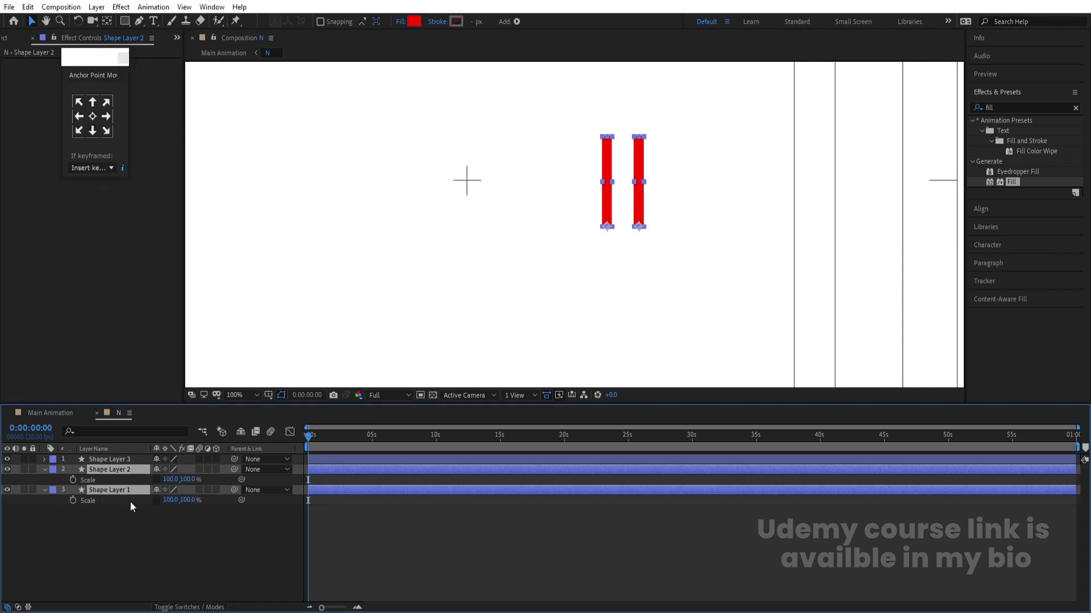
click(72, 480)
click(7, 459)
key(equal)
key(equal)
key(equal)
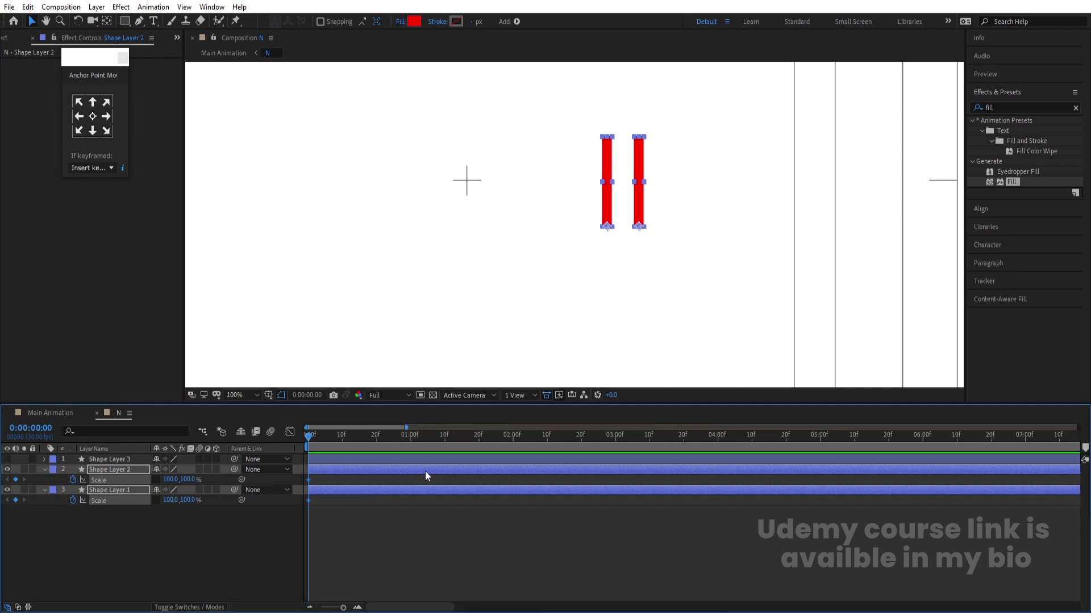
Keyframe both stems at full scale near one second and set their vertical scale to 0% at frame 0, keeping the width at 100%.
click(409, 438)
click(15, 500)
click(15, 479)
key(Home)
click(187, 480)
text(0)
key(Return)
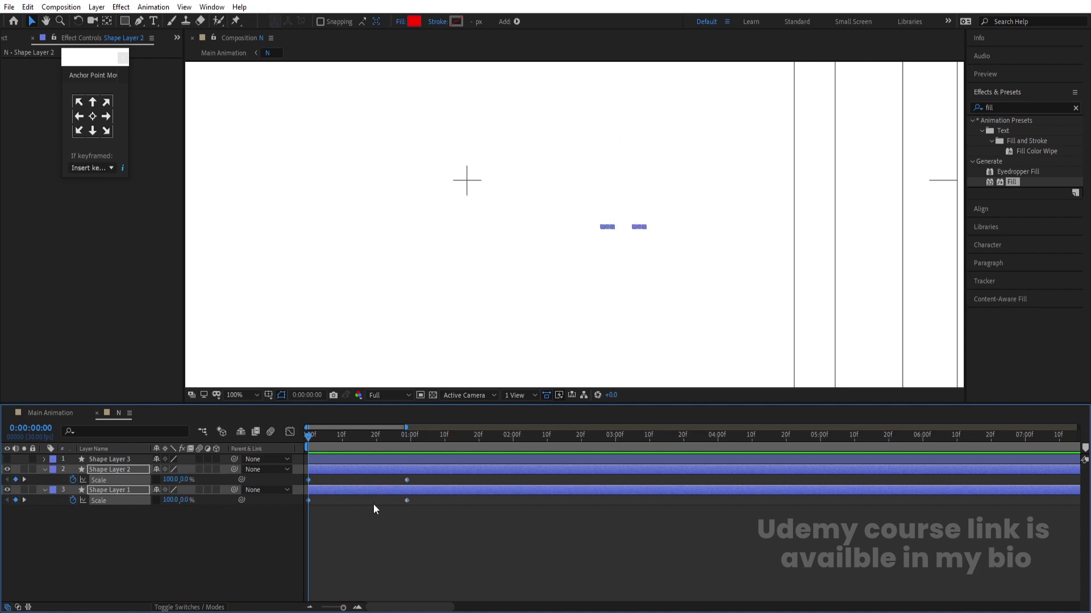
Ease the Scale keyframes of both stems, shape the speed graph to peak early and slow down gradually, and preview the growth.
drag(468, 543, 241, 421)
click(289, 431)
drag(451, 517, 316, 573)
key(space)
key(space)
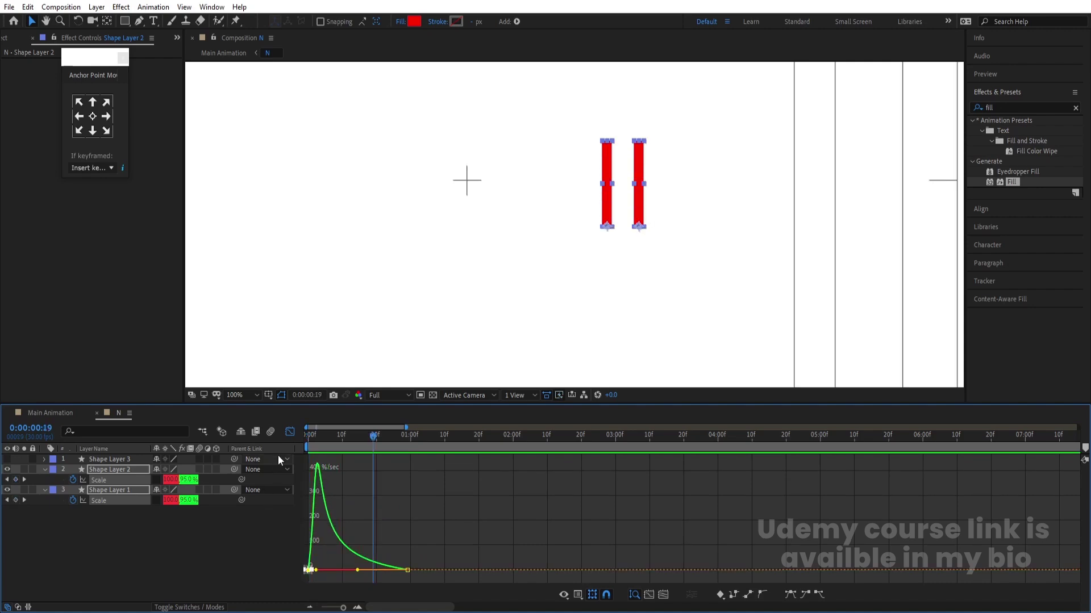
Delay Shape Layer 2 to start at frame 10 and preview the staggered stems.
click(289, 431)
drag(339, 441, 341, 441)
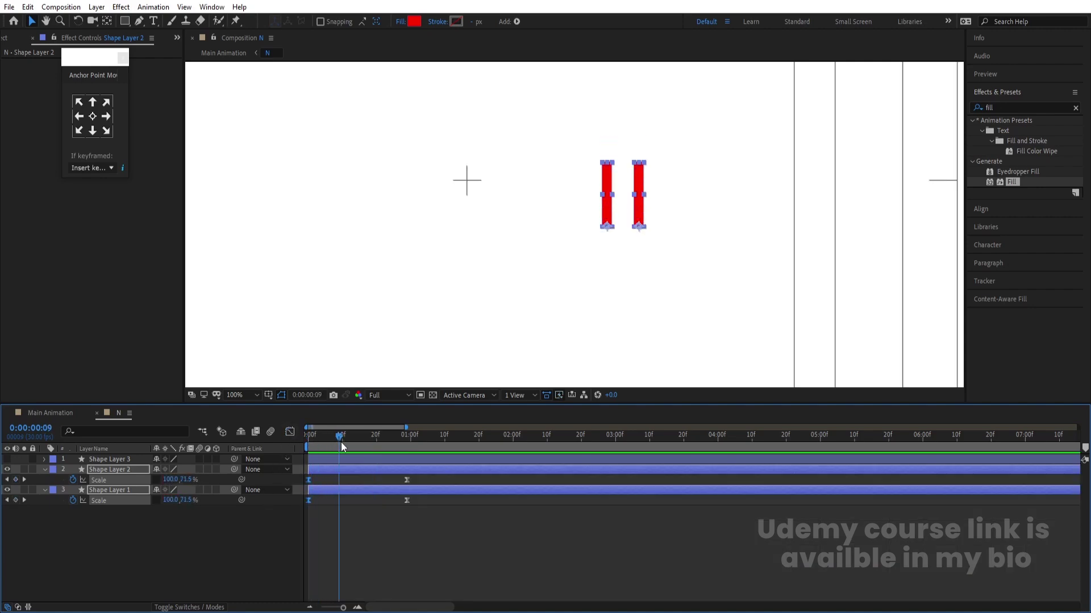
click(339, 478)
click(340, 471)
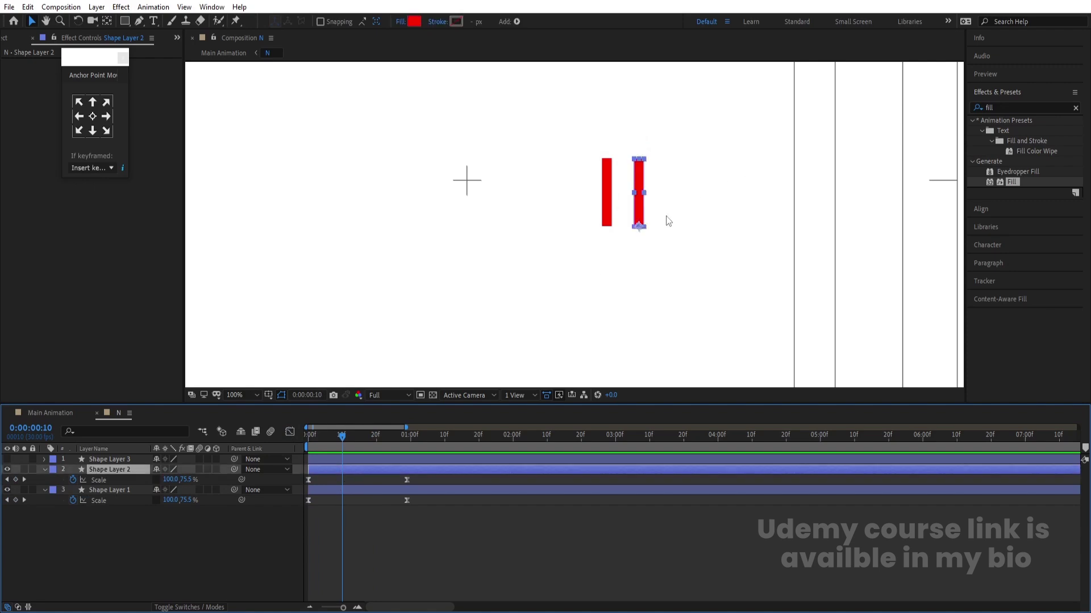
key(bracketleft)
key(space)
key(space)
Show Shape Layer 3 again, shift it to start at 0:00:01:06, and preview the N animation from the beginning.
click(408, 435)
drag(408, 434, 429, 457)
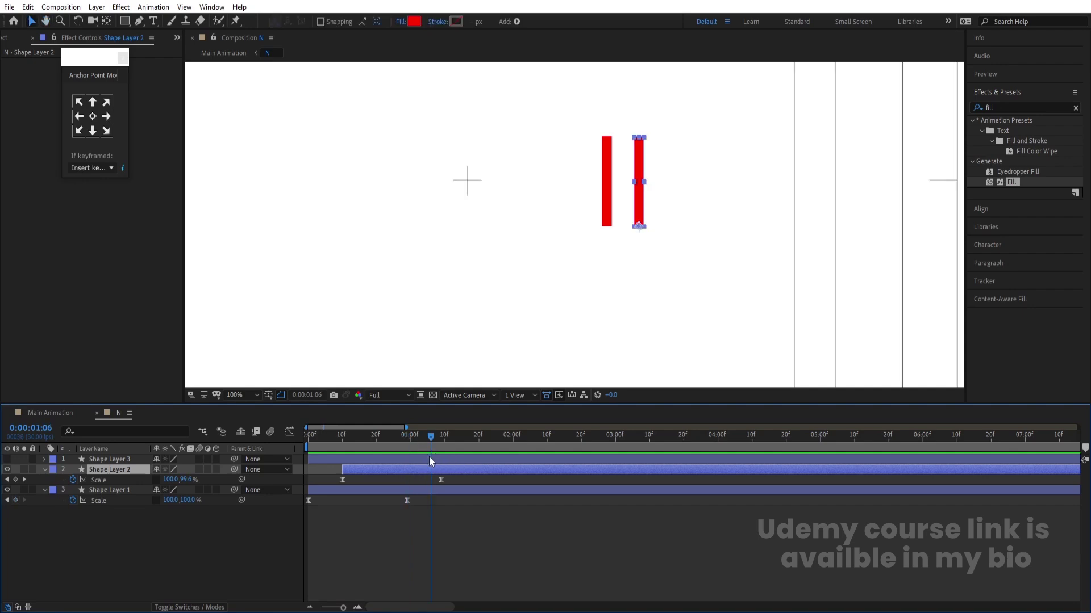
click(430, 460)
click(8, 460)
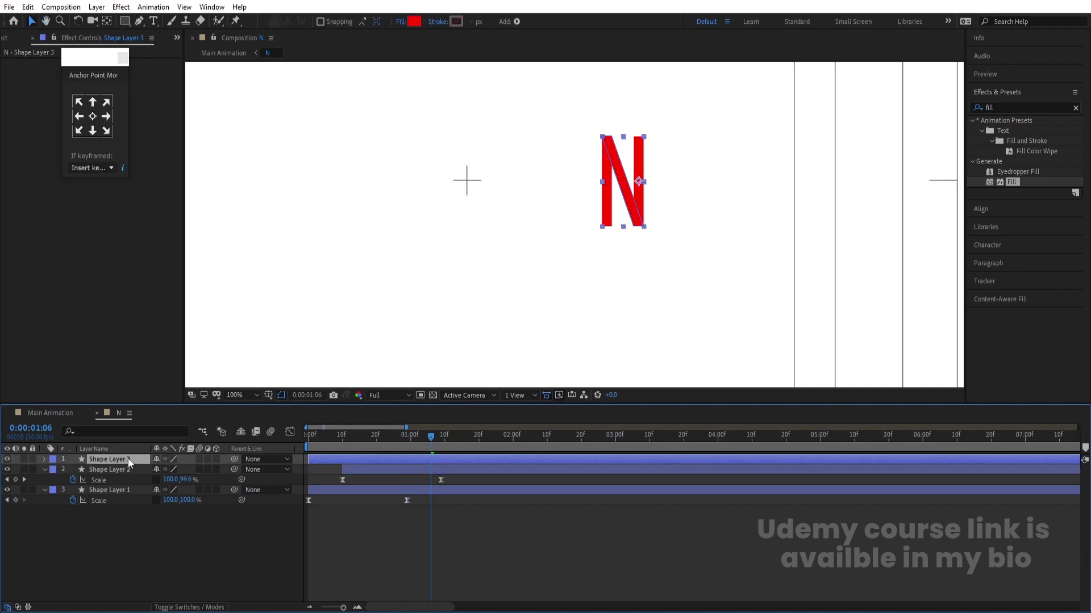
key(space)
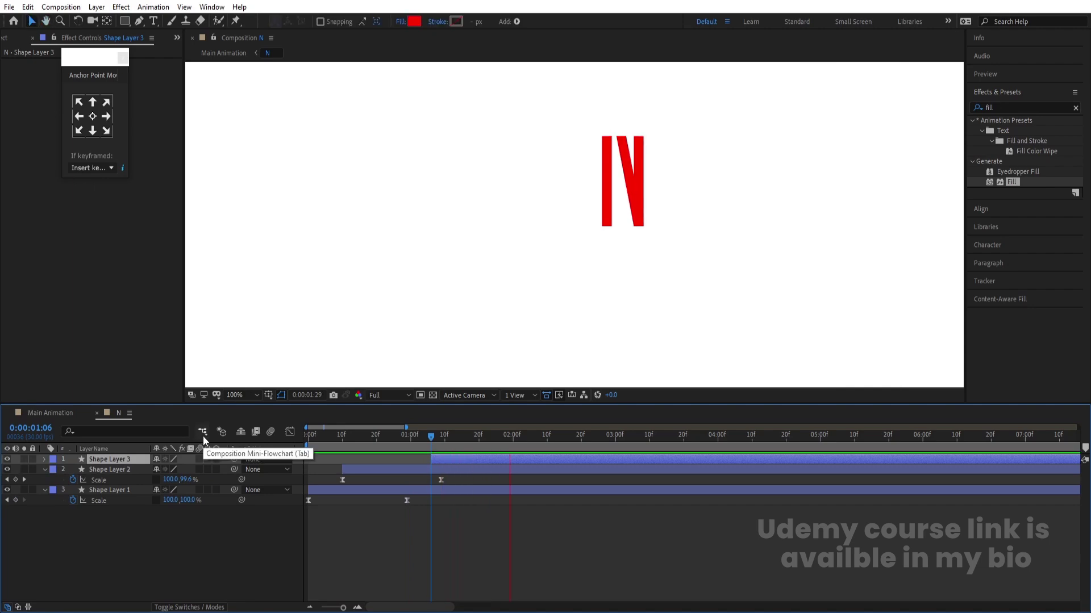
key(space)
drag(333, 435, 301, 446)
key(space)
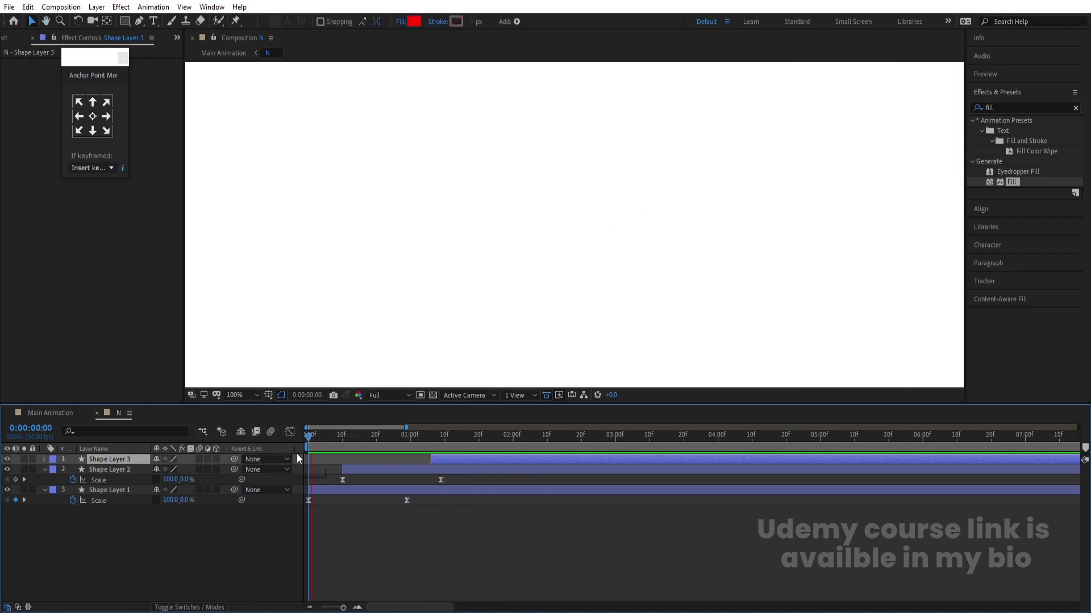
key(space)
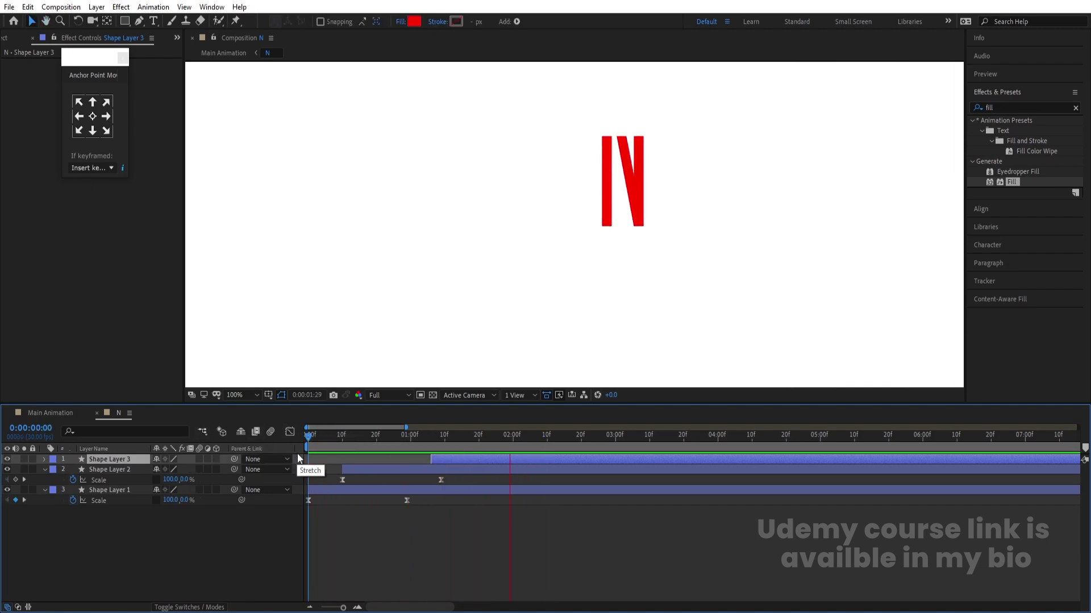
key(space)
Go to Shape Layer 3's last Path keyframe at 0:00:02:06 and add a Position keyframe to the N pre-comp in Main Animation there.
key(u)
key(j)
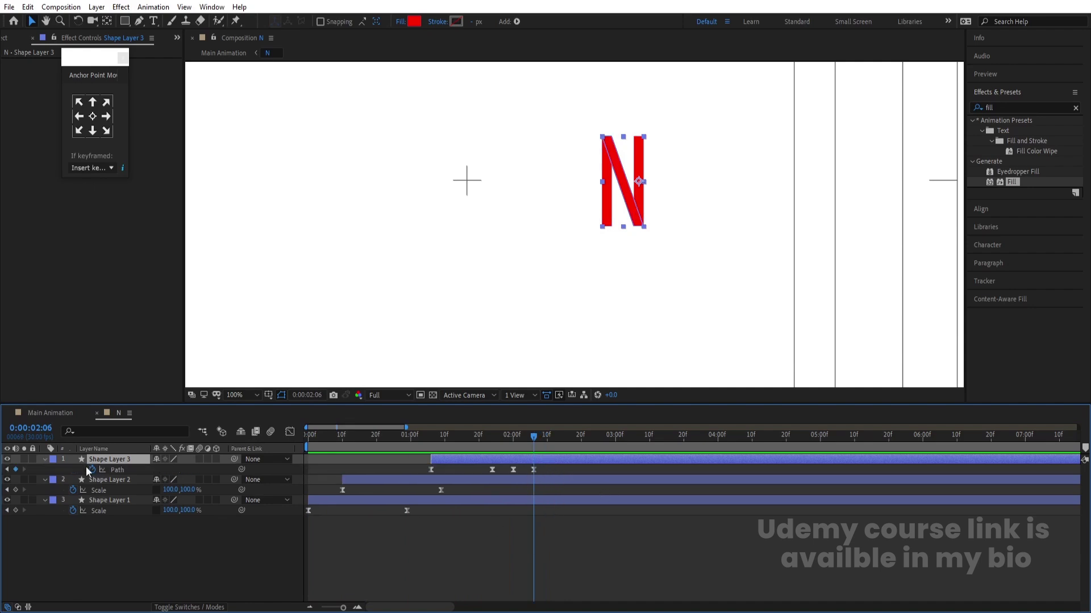
click(42, 412)
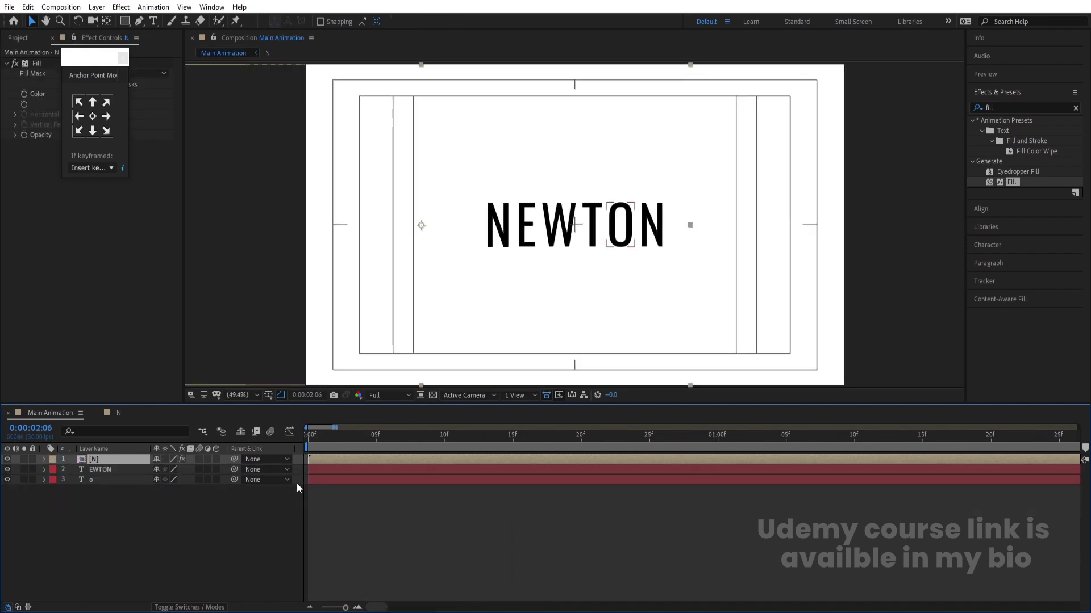
key(;)
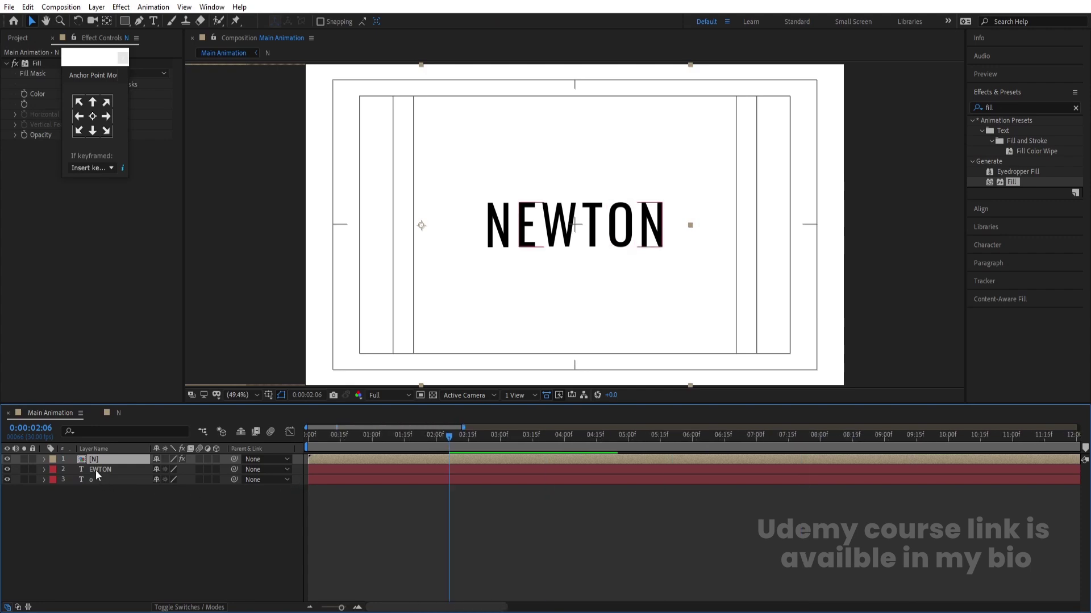
key(p)
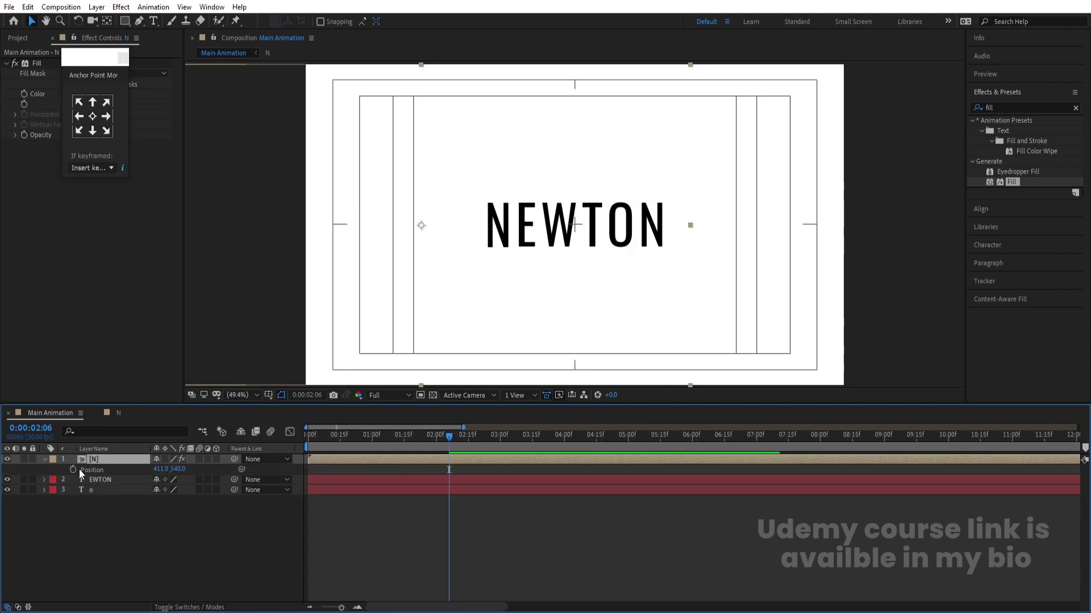
click(72, 470)
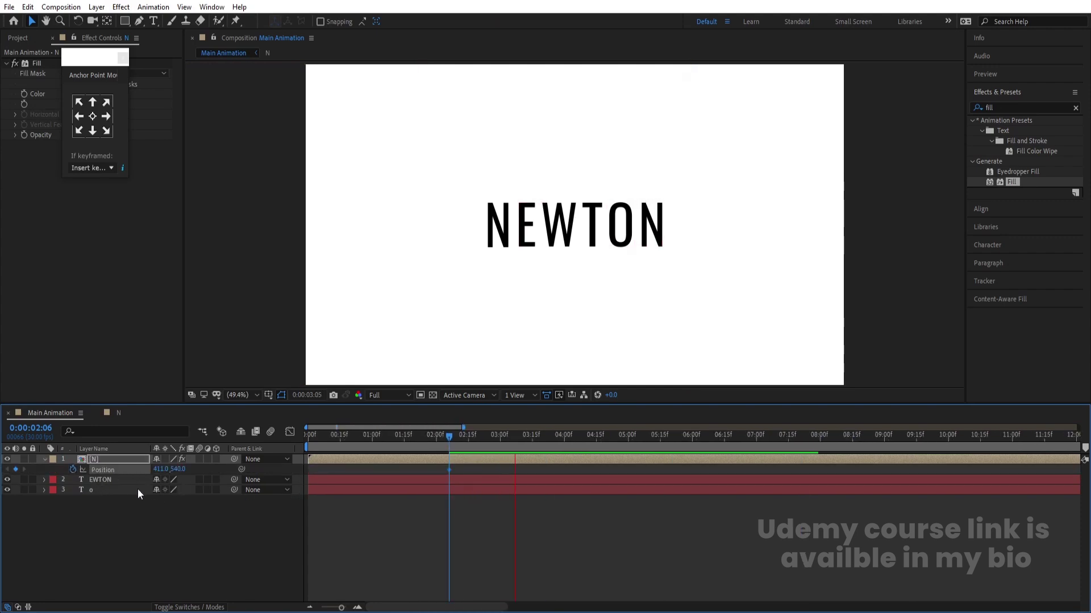
Keyframe the N's current Position at 0:00:04:02 and set its 0:00:02:06 keyframe to 687, 540 to centre the letter.
key(space)
click(6, 469)
drag(159, 470, 312, 466)
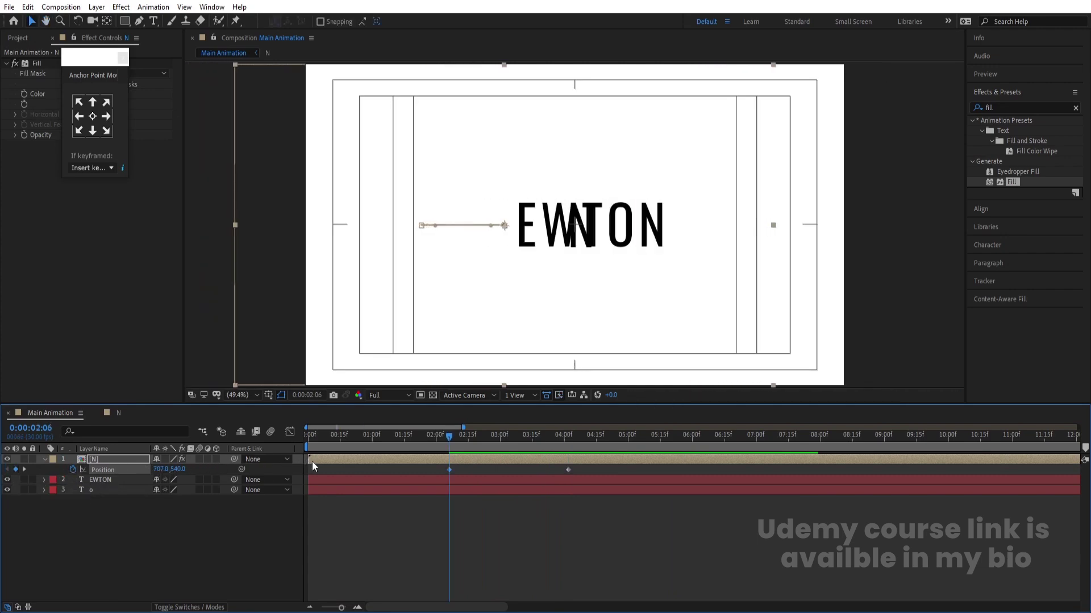
key(Left)
key(Left)
key(Left)
key(Left)
key(Left)
key(Left)
key(Left)
key(Left)
key(Left)
key(Left)
key(Left)
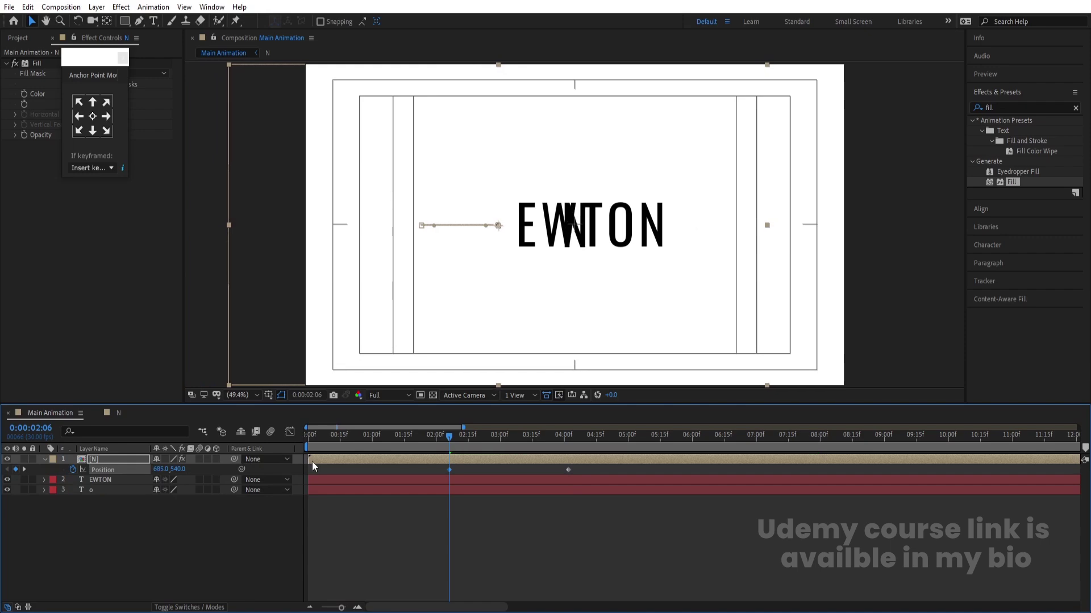
key(Right)
Ease the N's Position keyframes, raise their influence to about 66% in the speed graph, and preview the slide.
drag(635, 558, 348, 455)
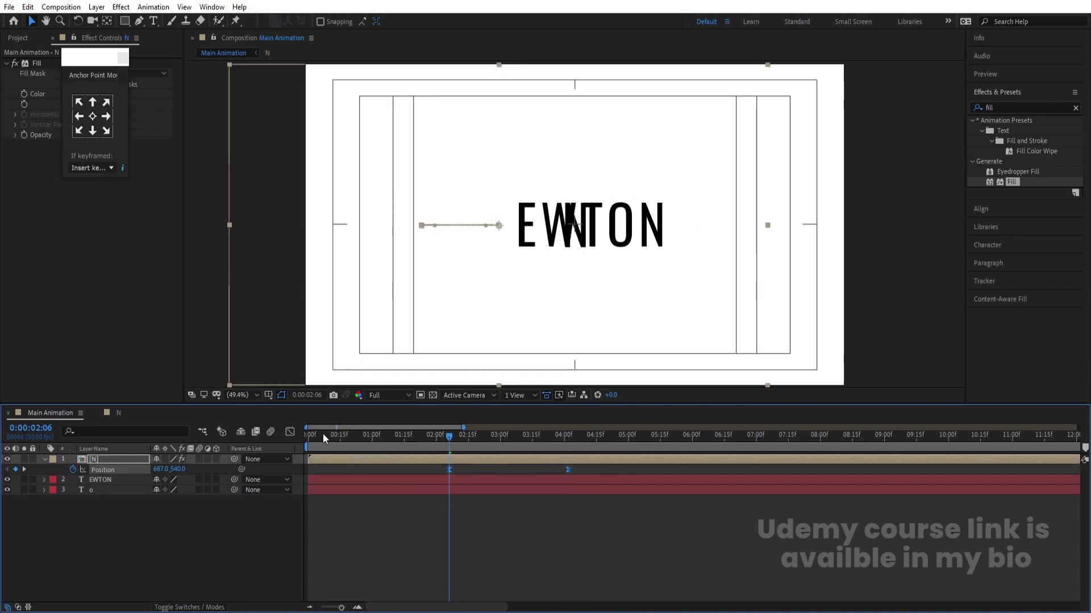
click(289, 432)
drag(549, 570, 489, 571)
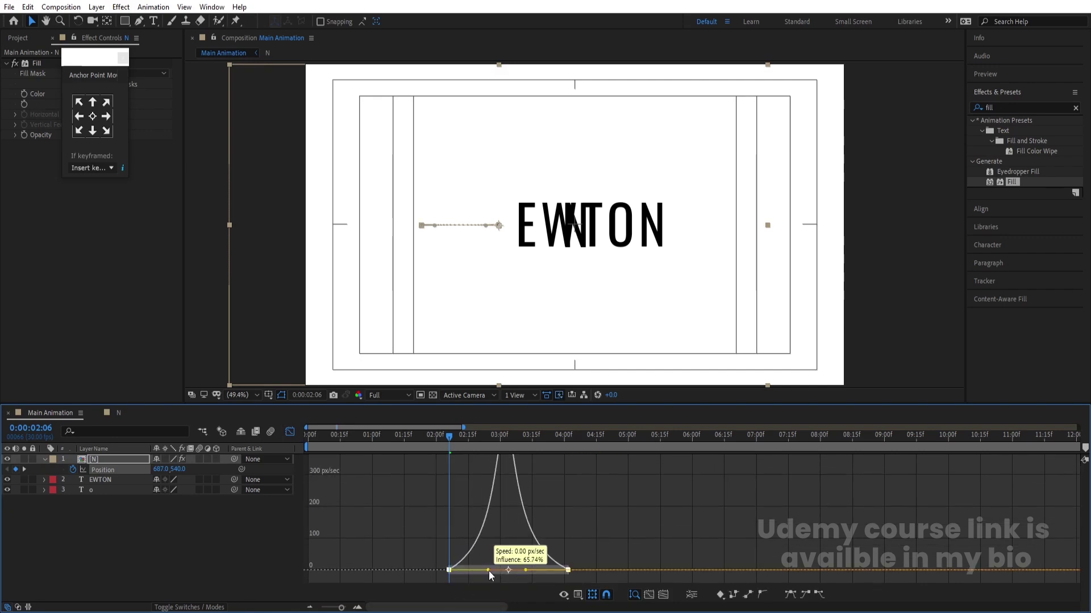
click(290, 431)
key(space)
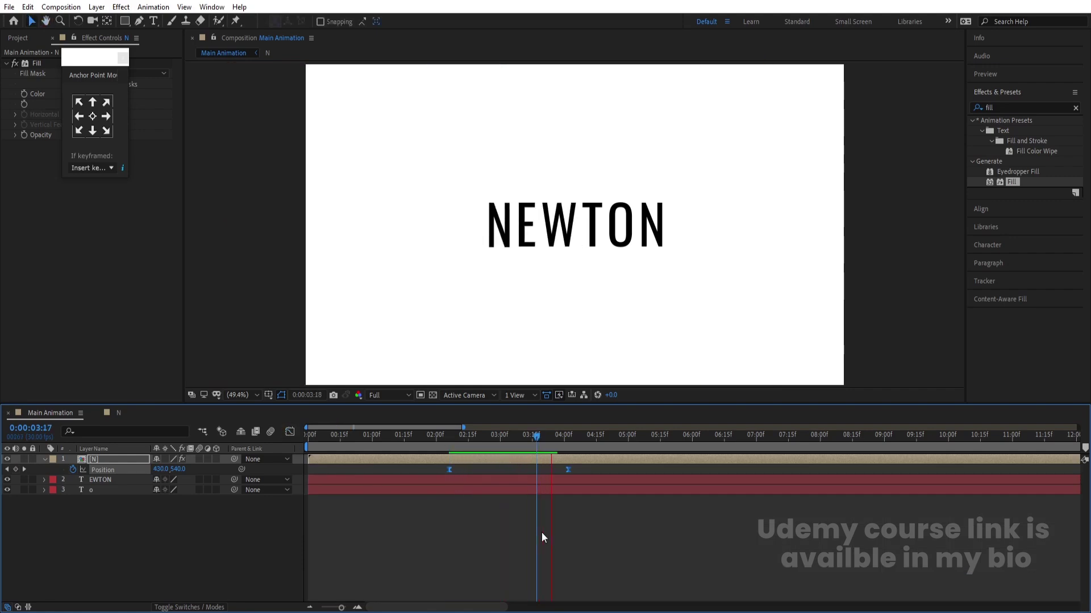
click(542, 534)
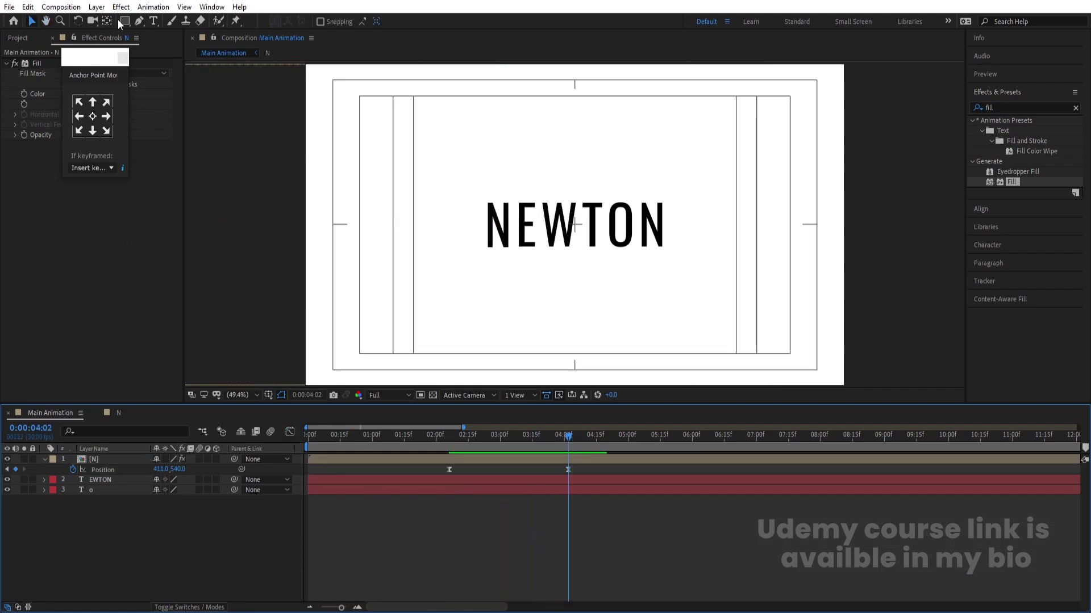
Draw a red rectangle covering the letters EWTON from the N's right edge, and centre its anchor point.
click(123, 21)
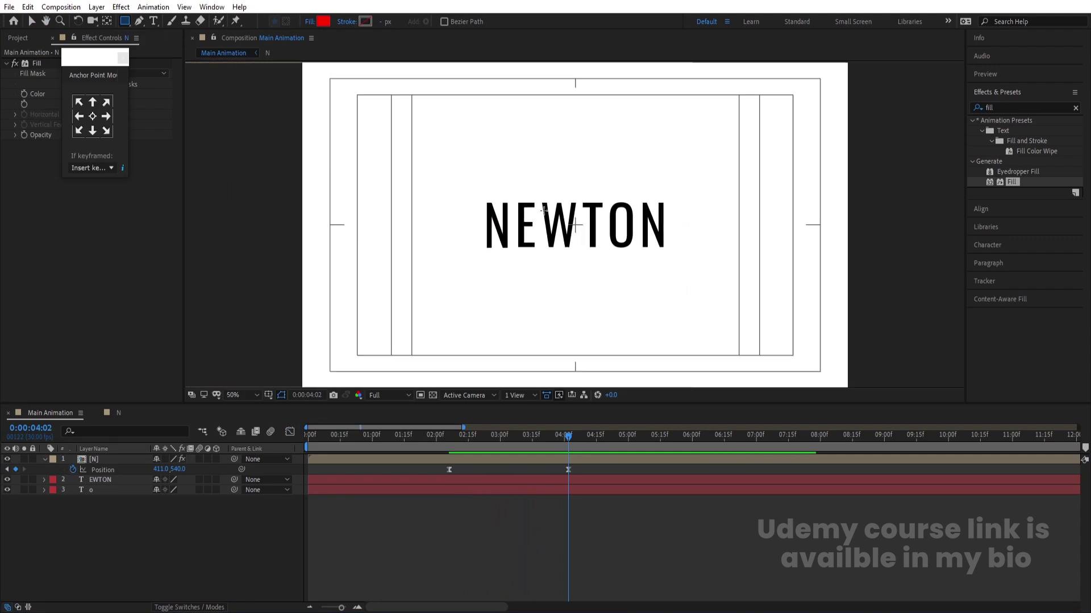
scroll(543, 211, up, 3)
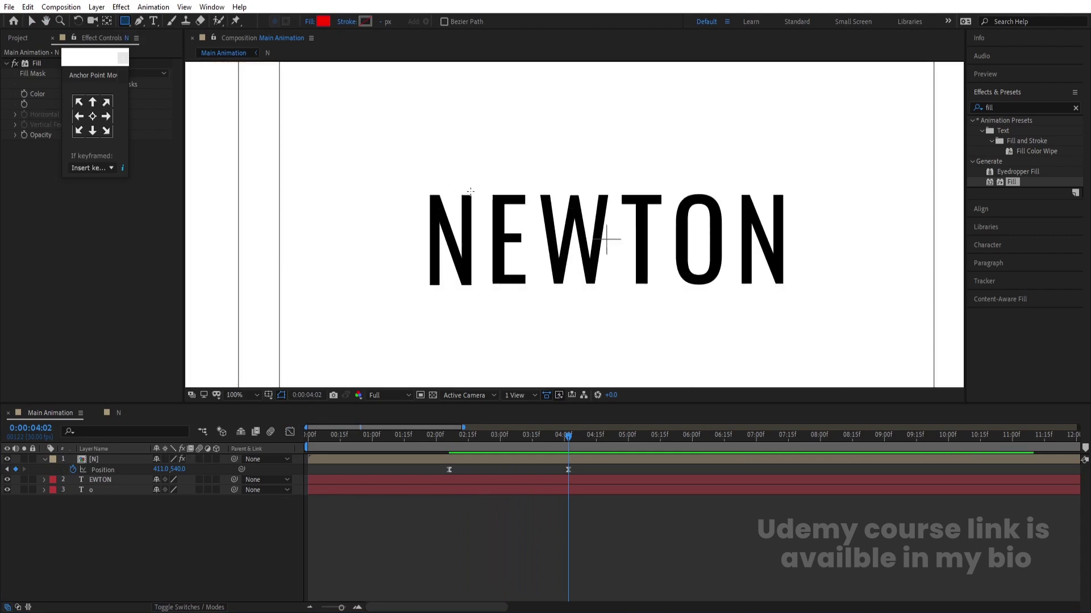
drag(471, 191, 789, 296)
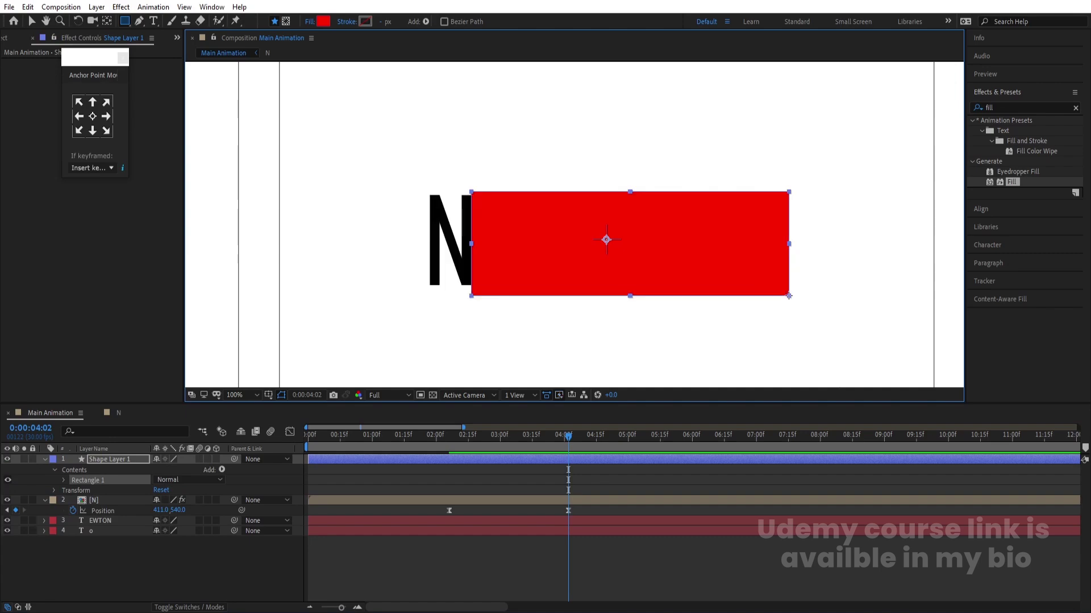
key(ctrl+alt+Home)
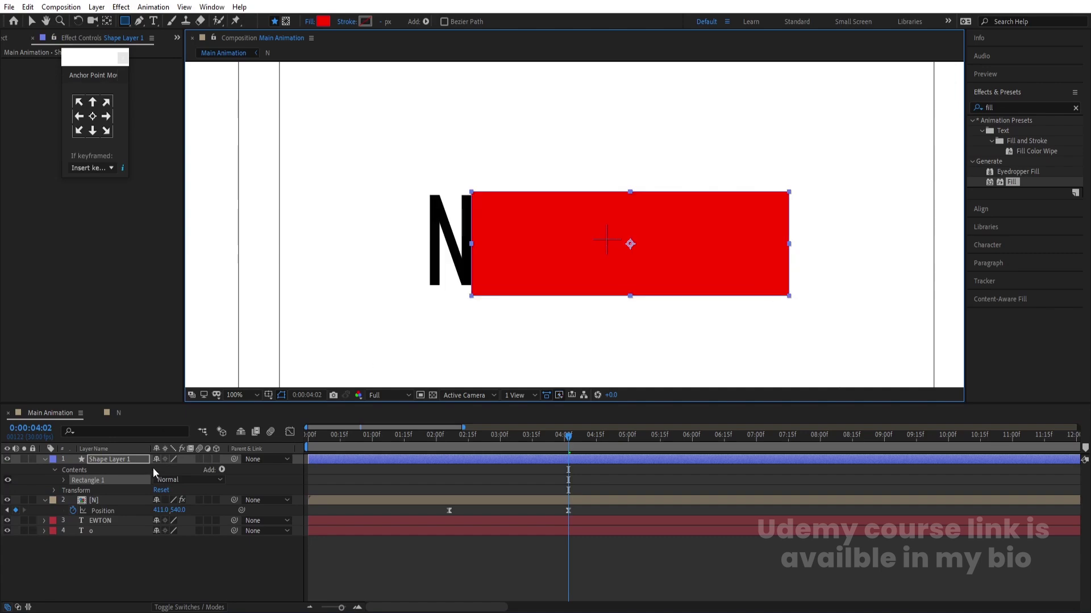
Rename the rectangle's shape layer as "mask".
click(115, 460)
key(Return)
text(m)
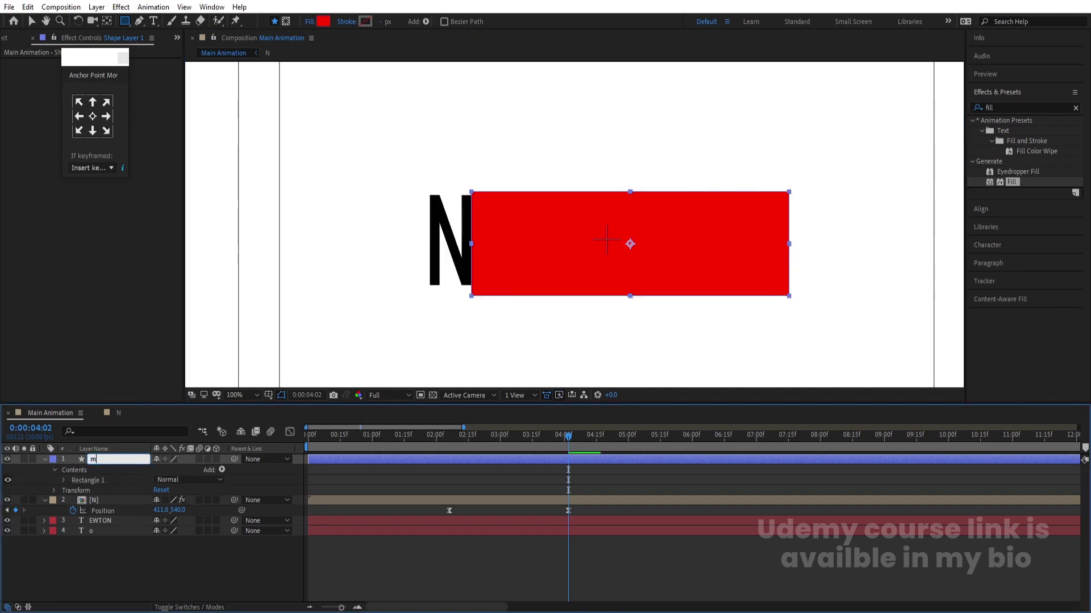
text(asl)
key(BackSpace)
text(k)
key(Return)
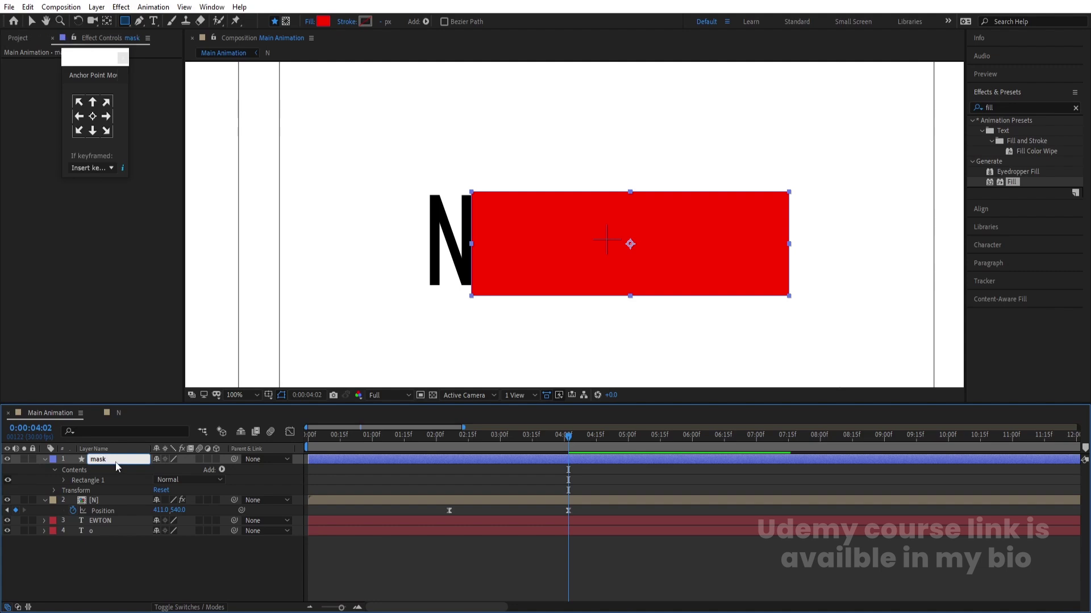
Parent the mask layer to the N pre-comp and apply Alpha Matte "mask" to the EWTON text, moved directly below the mask.
drag(233, 460, 102, 495)
click(104, 521)
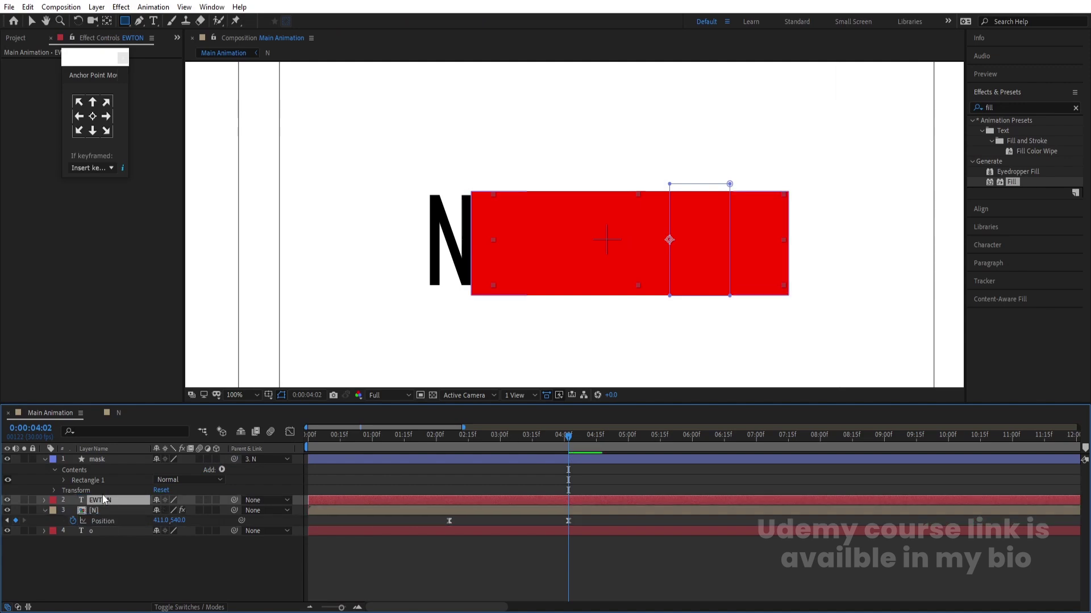
key(F4)
click(222, 501)
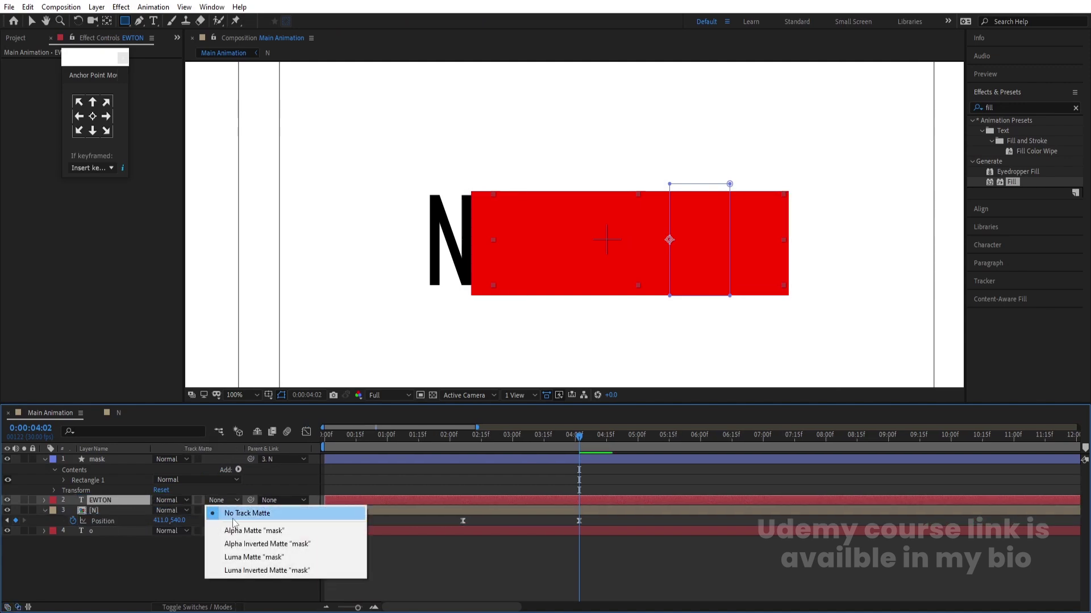
click(234, 526)
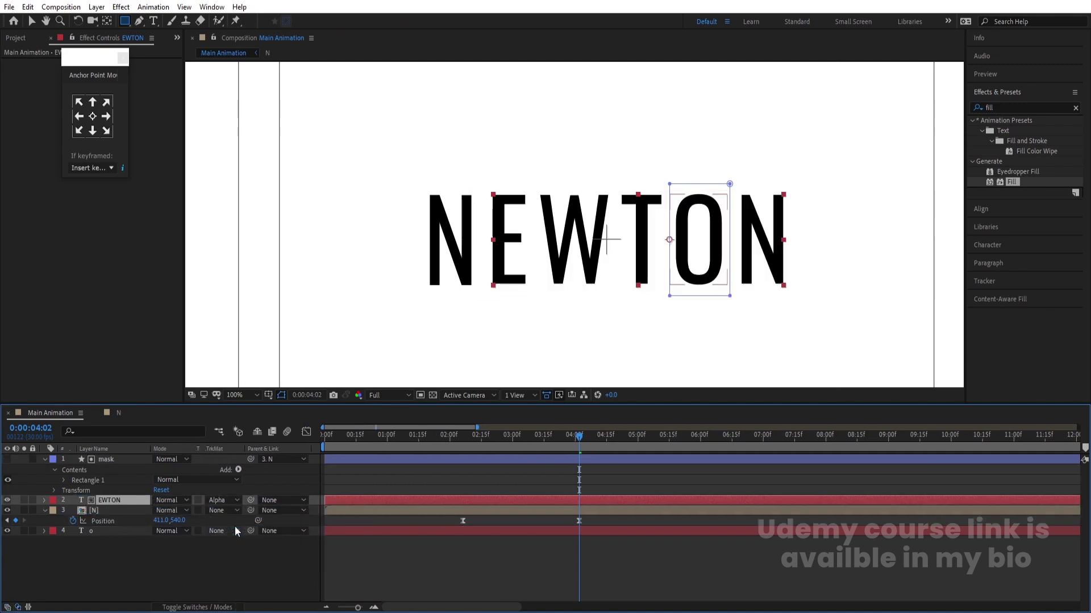
Parent the EWTON text layer to the N pre-comp and preview the linked movement from the first Position keyframe.
drag(251, 500, 104, 511)
click(104, 510)
key(j)
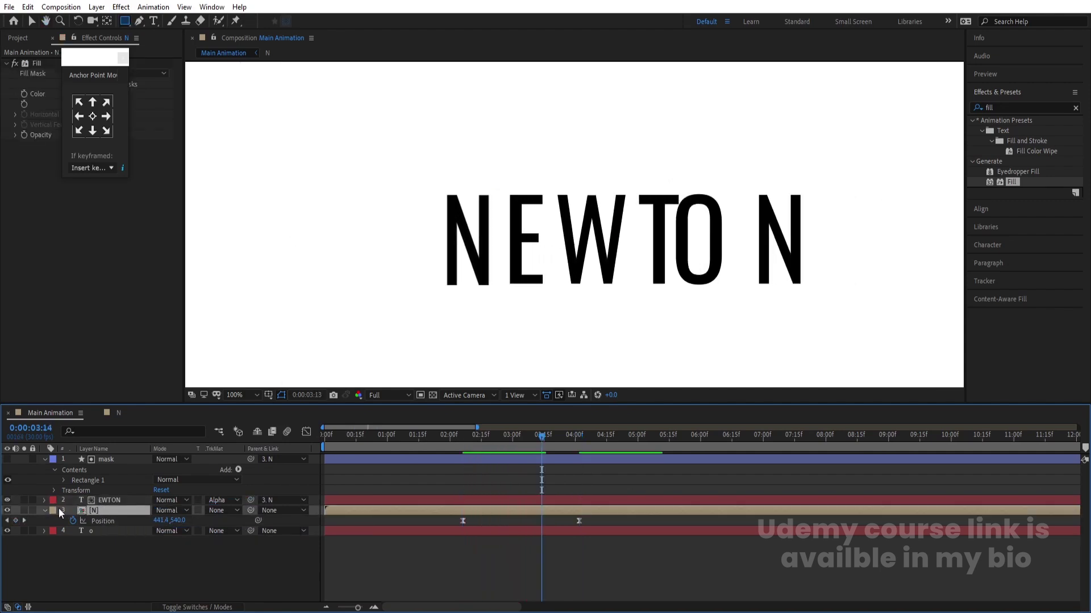
key(space)
click(110, 499)
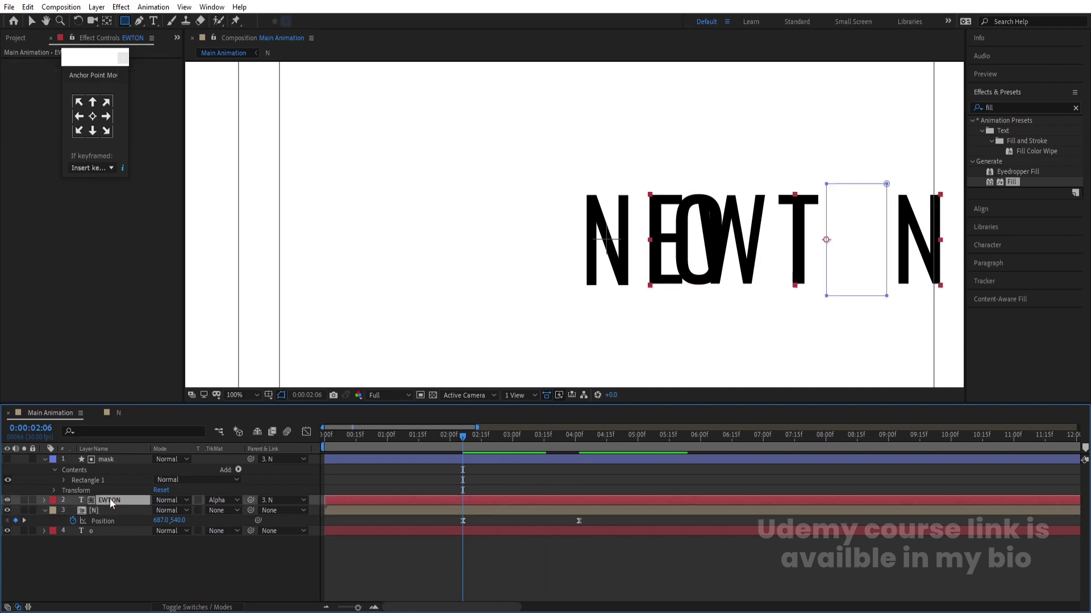
Keyframe the EWTON text's Position at 2:06 and 4:02, and at 2:06 move it behind the N to 1039, 540.
key(p)
click(73, 511)
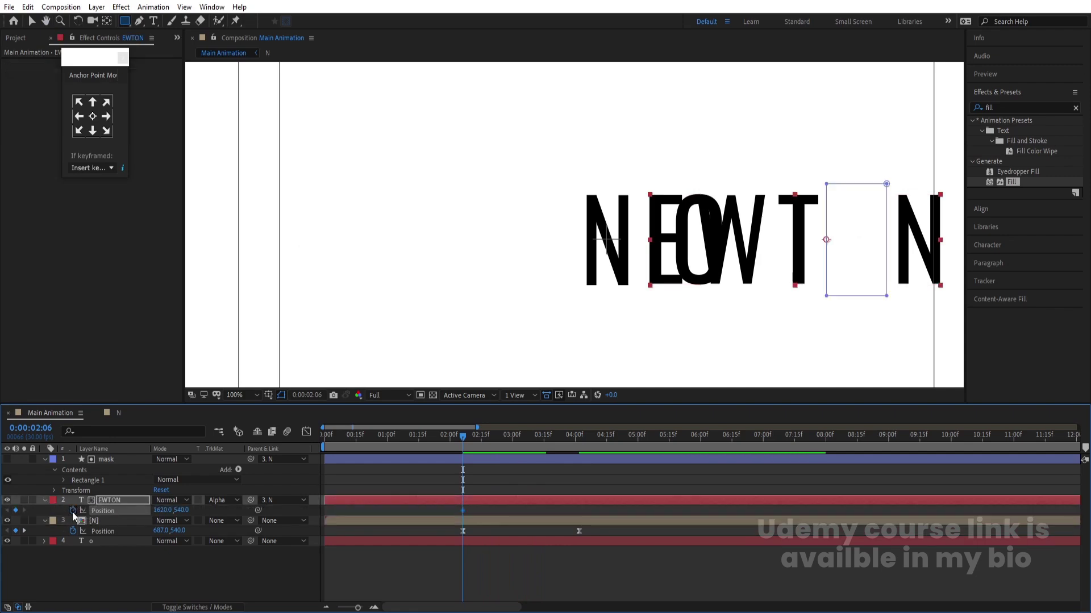
key(k)
click(16, 510)
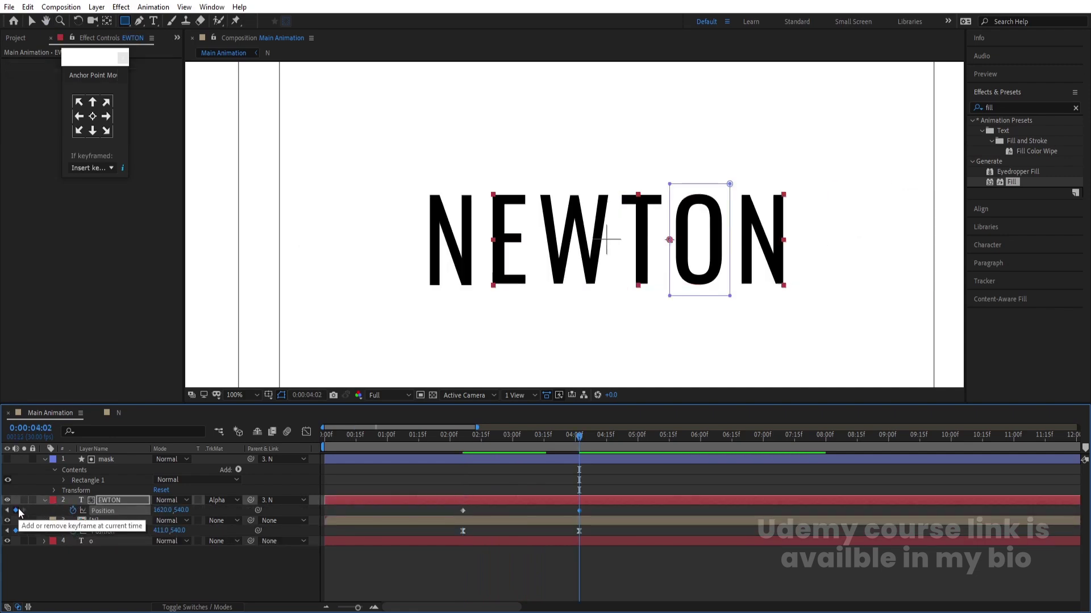
key(j)
key(v)
drag(761, 245, 460, 244)
Pull in both speed handles of the EWTON and N Position keyframes for a sharp mid-move peak, and preview the reveal.
drag(609, 536, 401, 448)
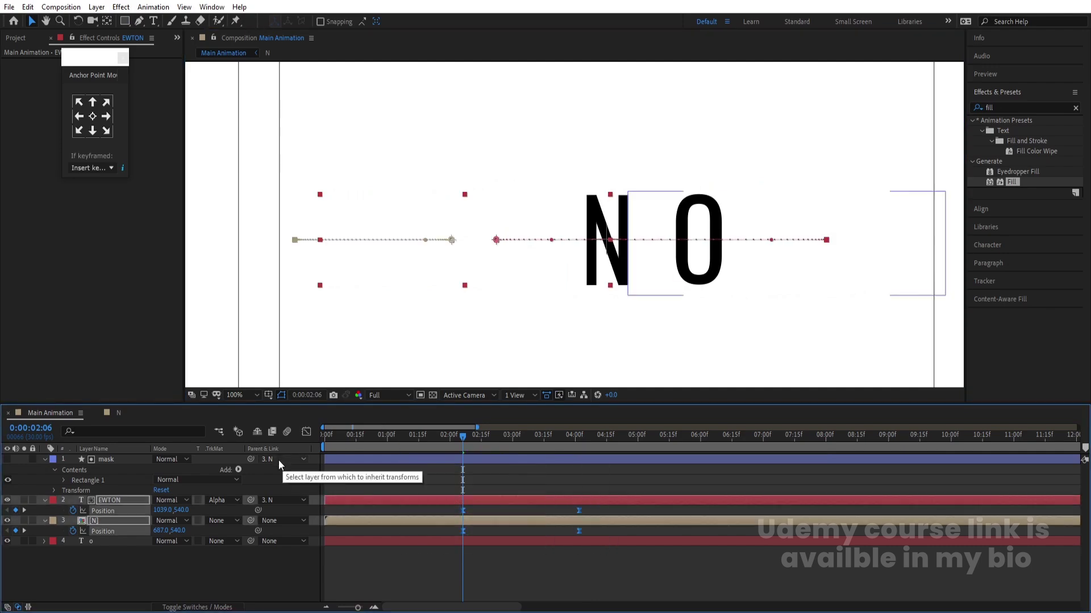
click(306, 432)
drag(632, 508, 452, 602)
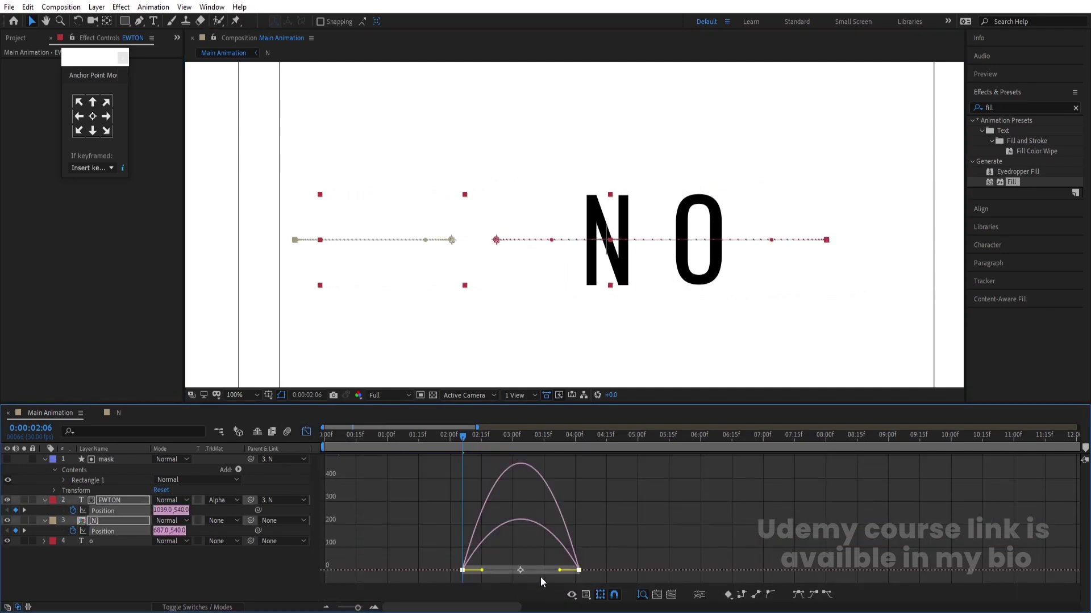
drag(561, 571, 503, 572)
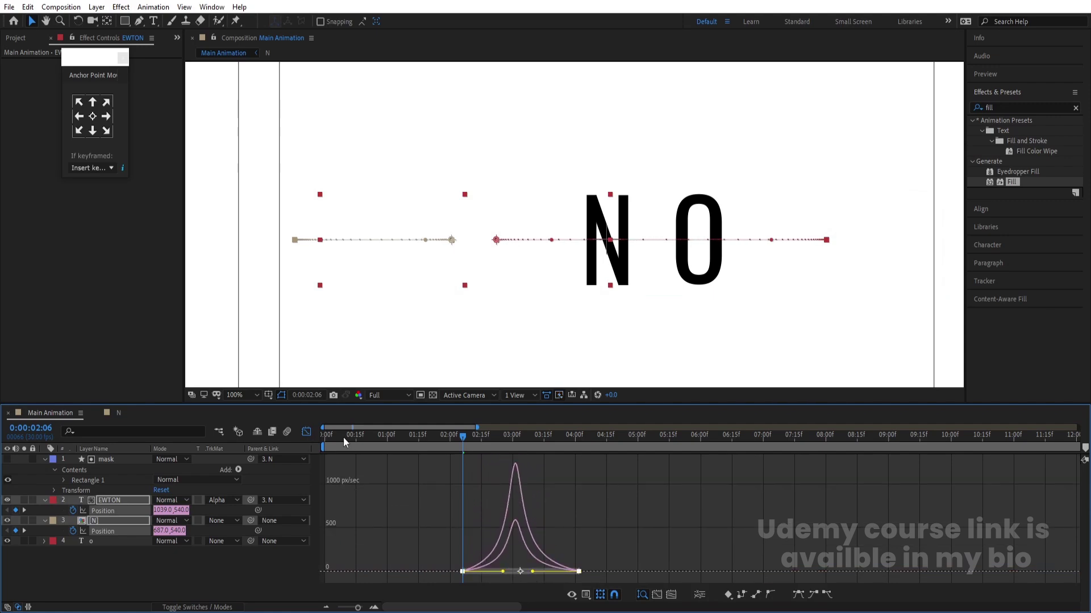
click(306, 432)
key(space)
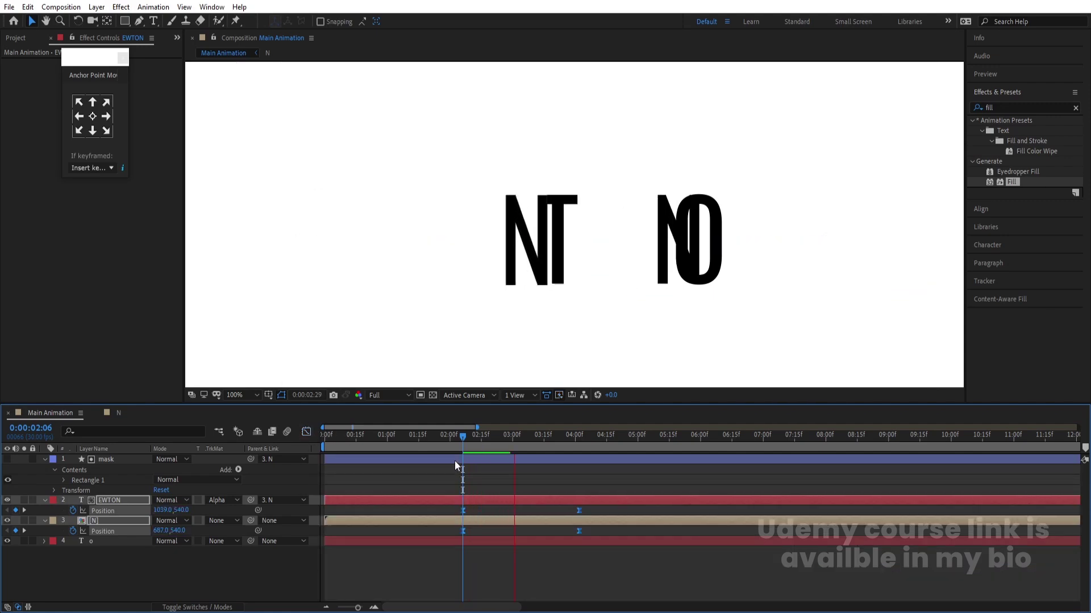
key(space)
Trim the o layer's start to 0:00:03:21 and add a Position keyframe there.
click(578, 468)
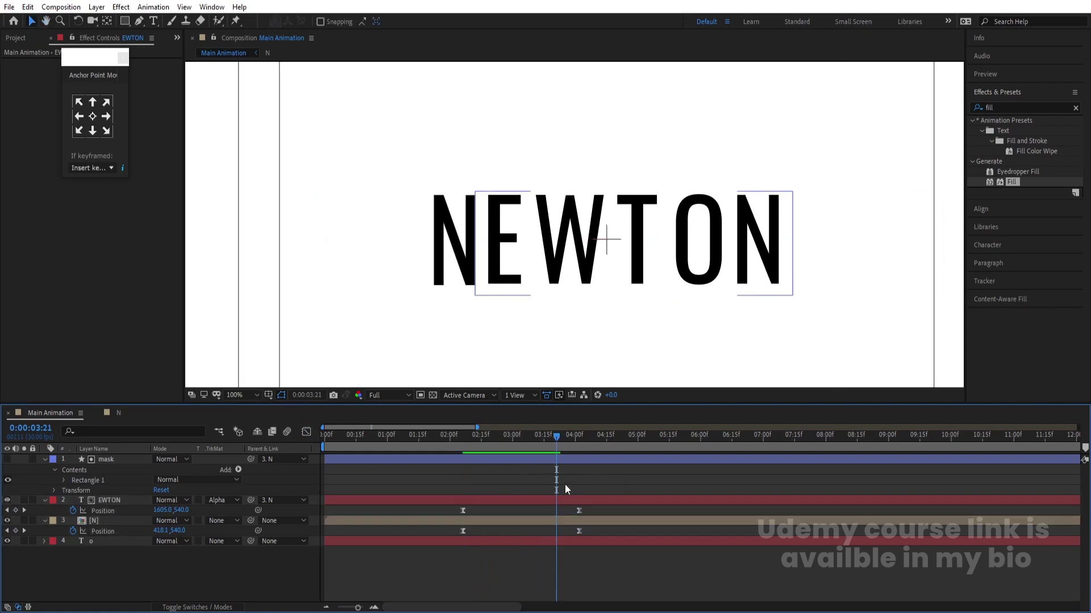
click(110, 538)
key(alt+bracketleft)
key(alt+shift+p)
click(99, 552)
Add Position keyframes to the o at 5:06 and just before 6:00, and raise the letter slightly at 5:18.
key(space)
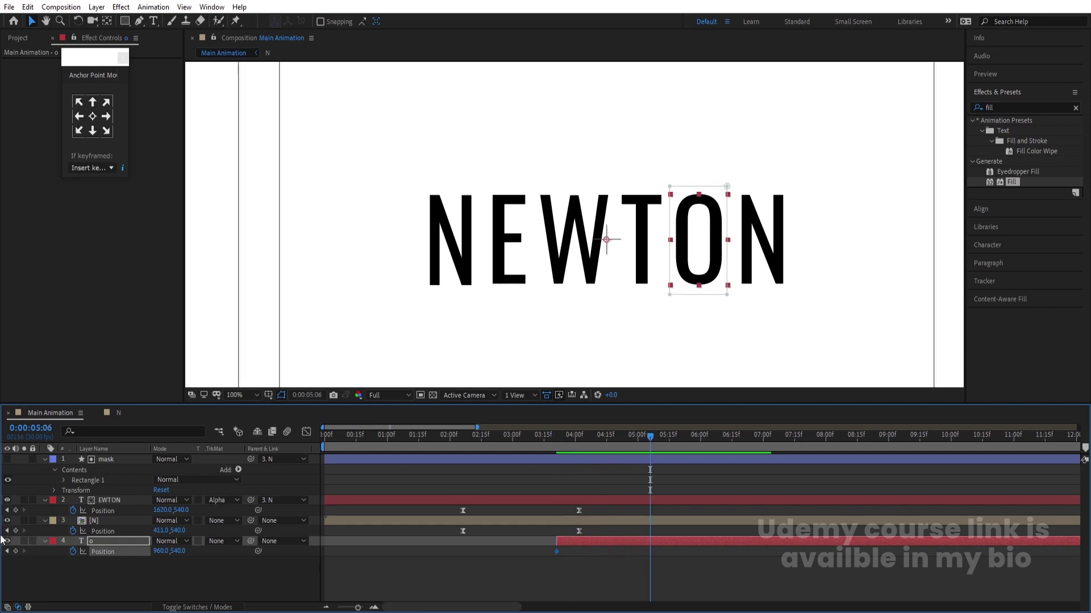
click(16, 551)
key(space)
click(16, 551)
click(674, 439)
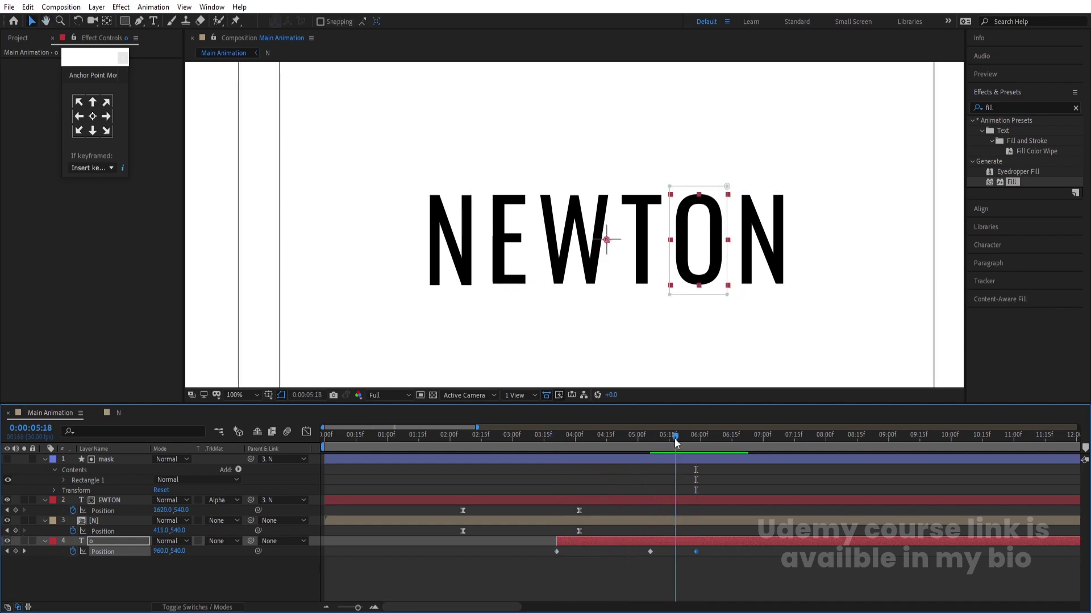
drag(178, 551, 161, 551)
At 3:21, fit the composition in view and move the o straight up above the frame to 960, -78.
click(558, 442)
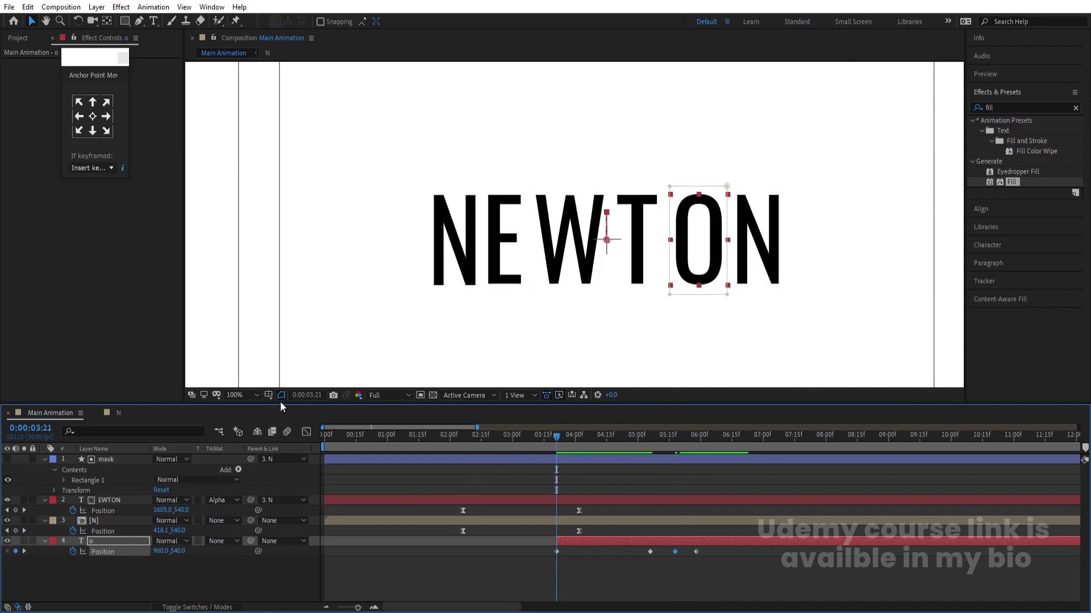
click(242, 394)
click(243, 180)
drag(624, 232, 617, 49)
Ease the o's Position keyframes and shape the speed graph to peak just before landing, and preview the drop.
drag(547, 548, 775, 567)
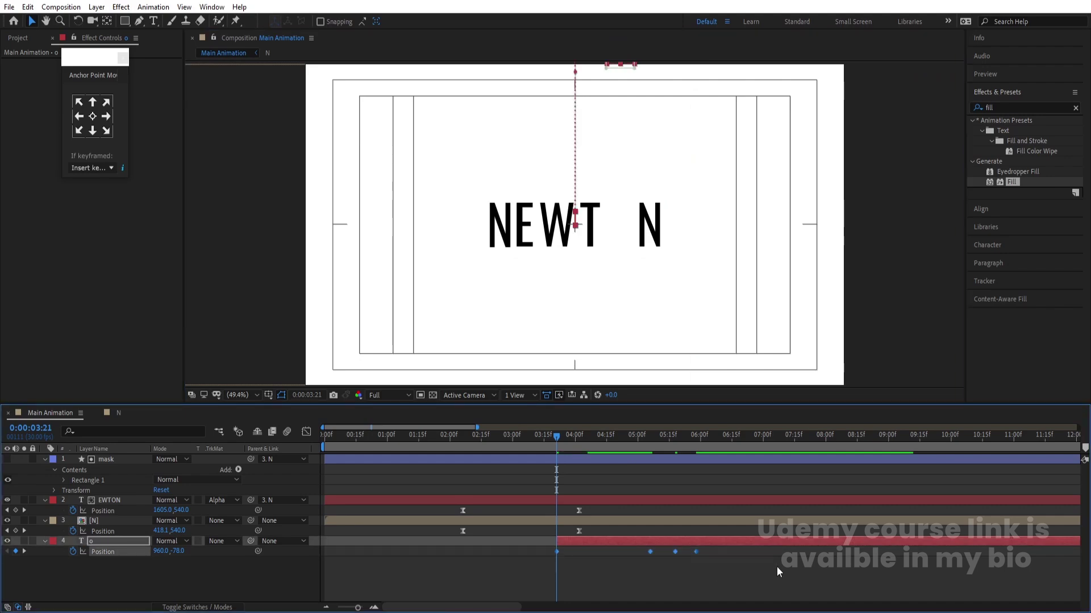
click(306, 432)
drag(521, 521, 621, 575)
key(equal)
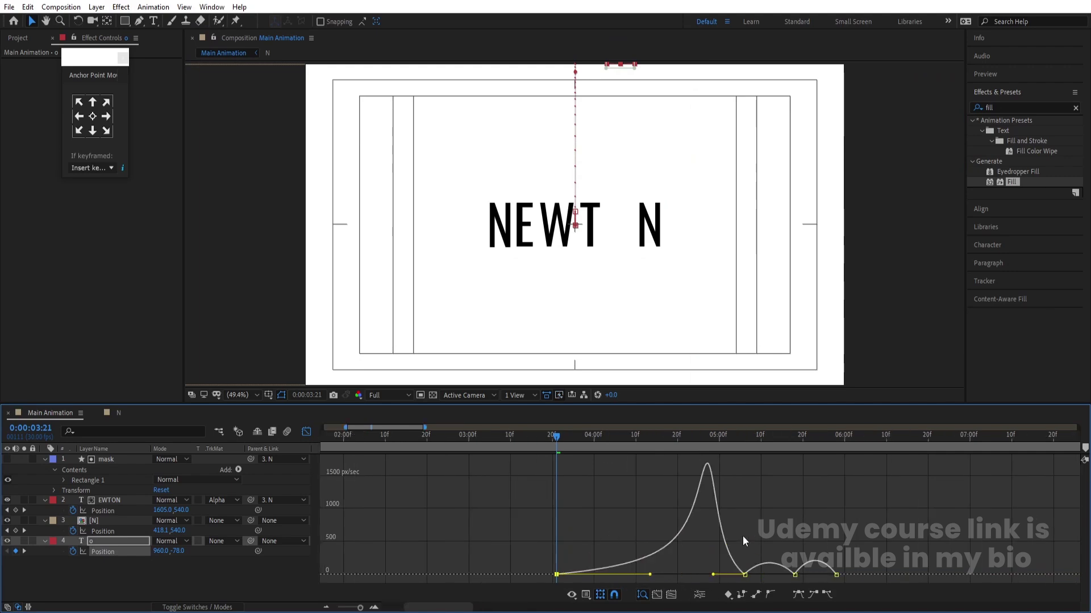
mouse_move(713, 575)
mouse_down()
mouse_move(721, 591)
mouse_move(733, 583)
mouse_up()
key(space)
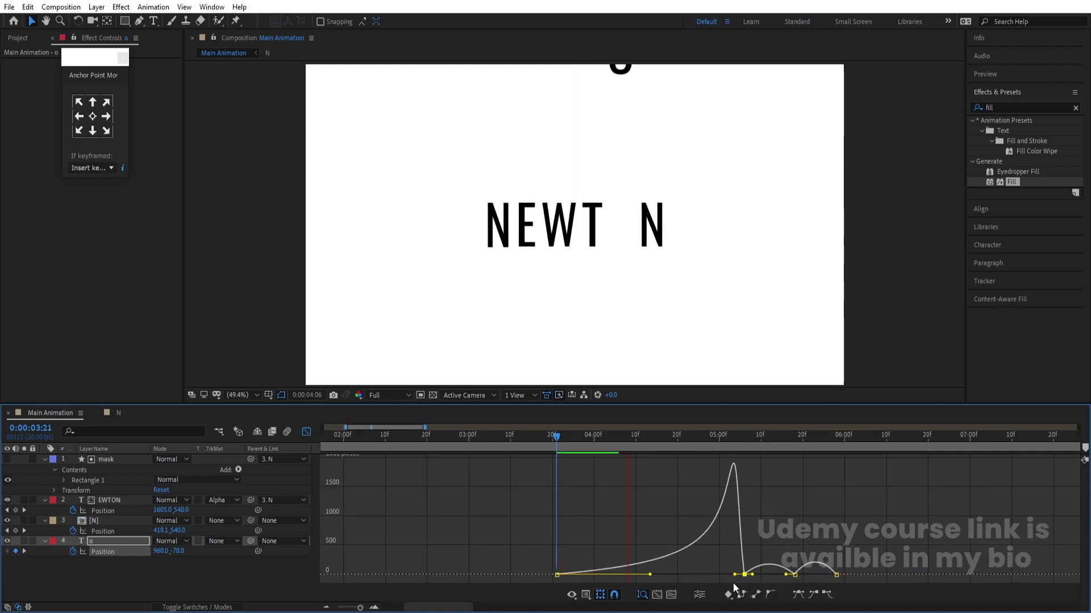
key(space)
Reshape the speed curves of the o's bounce to be fast at the landings and slow at the raised point.
drag(782, 533, 759, 576)
key(equal)
drag(971, 551, 931, 574)
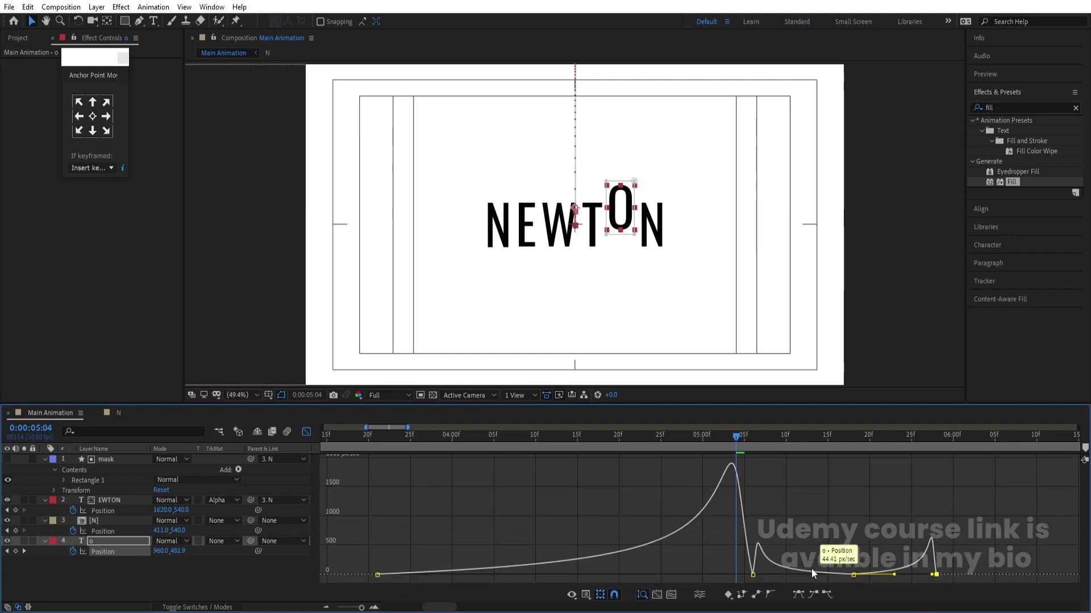
drag(753, 592, 744, 575)
click(306, 431)
Move the o's landing and bounce keyframes earlier, with the middle one at 5:04, and preview the faster drop.
key(minus)
key(Num_Lock)
key(minus)
key(minus)
key(minus)
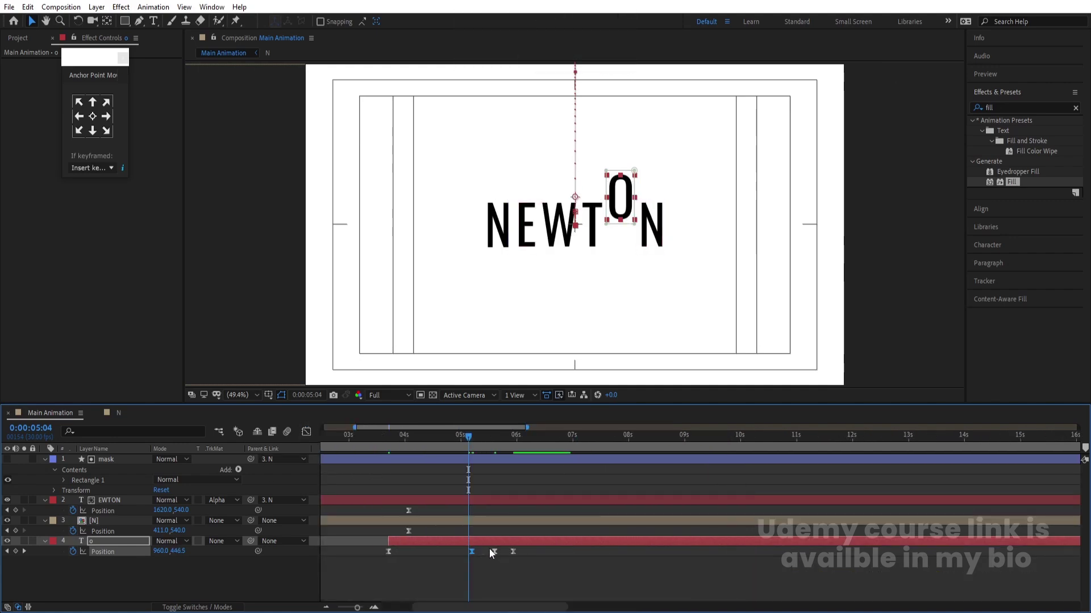
key(equal)
mouse_move(458, 547)
mouse_down()
mouse_move(516, 565)
mouse_move(448, 546)
mouse_up()
click(527, 557)
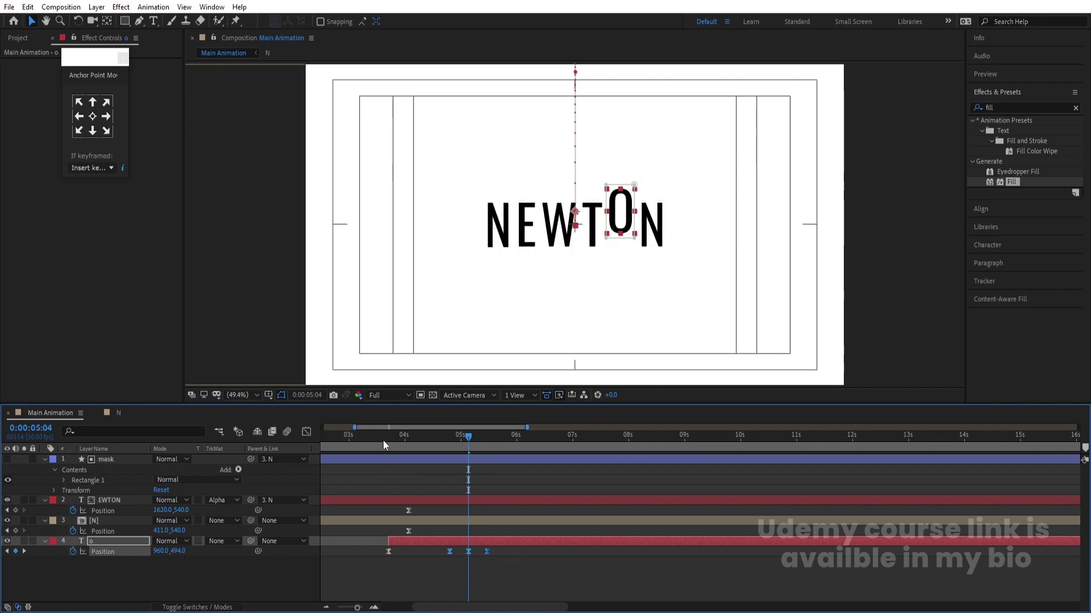
click(383, 441)
key(space)
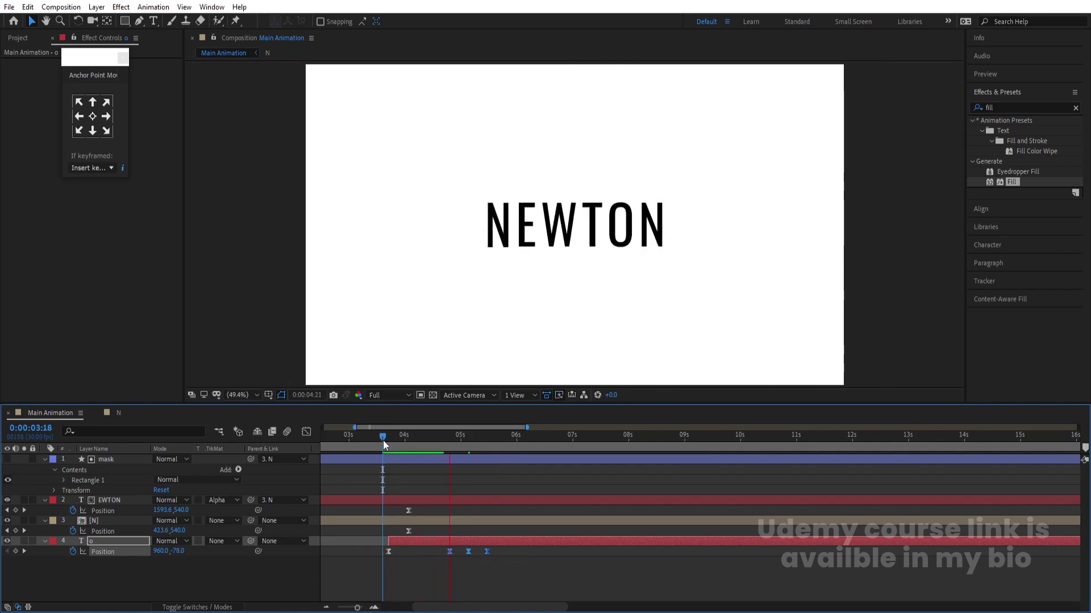
key(space)
Play the animation from the start, shift the o layer earlier to begin just before 3:00, and preview the drop again.
key(Home)
key(space)
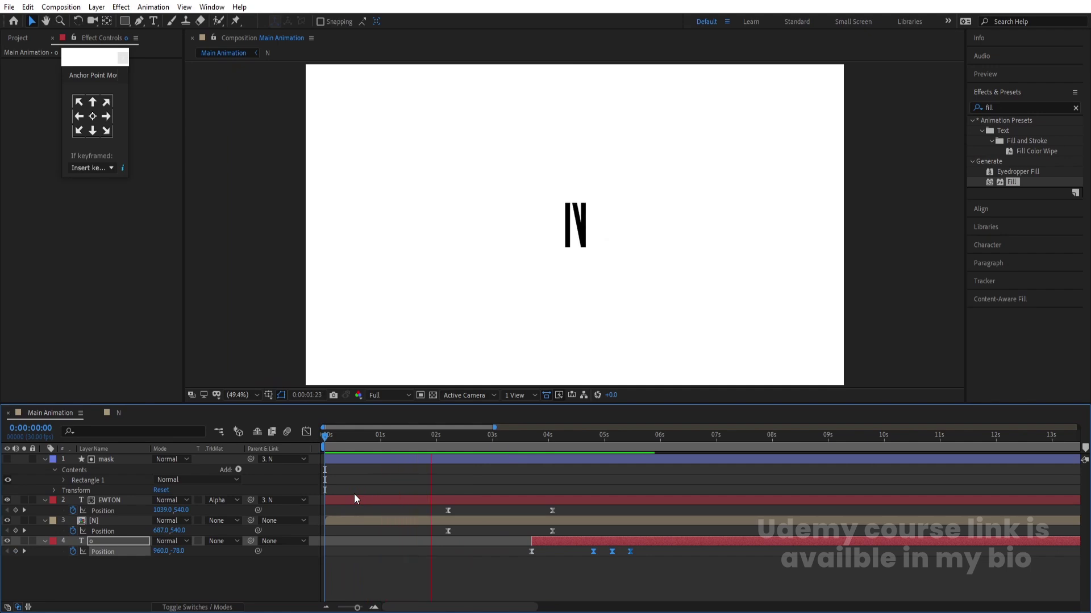
key(space)
drag(569, 538, 524, 530)
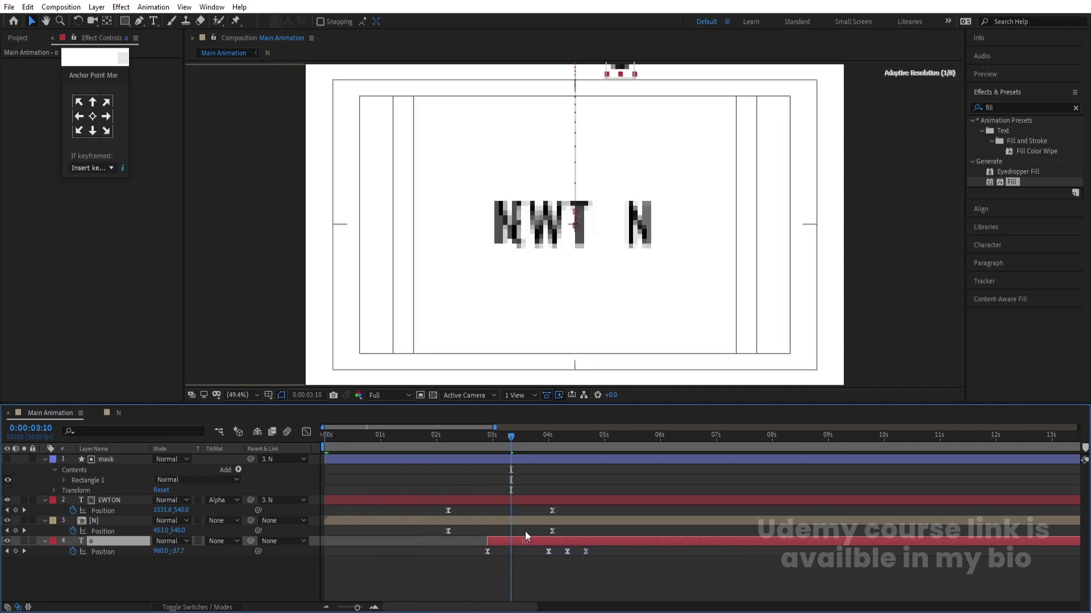
key(space)
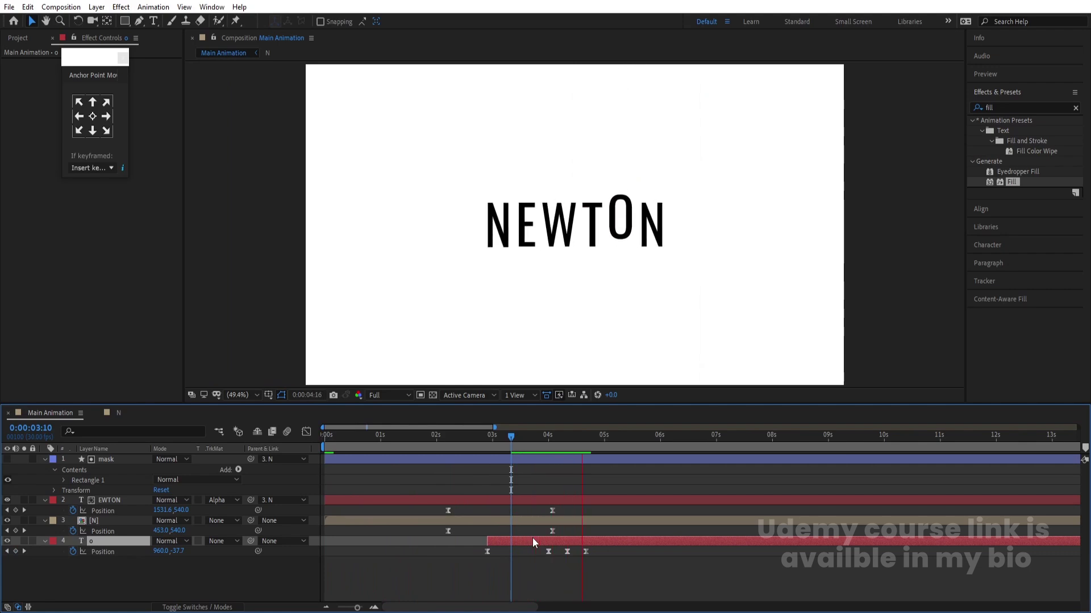
key(space)
Enable motion blur on all layers of the Main Animation and of the N pre-comp.
key(F4)
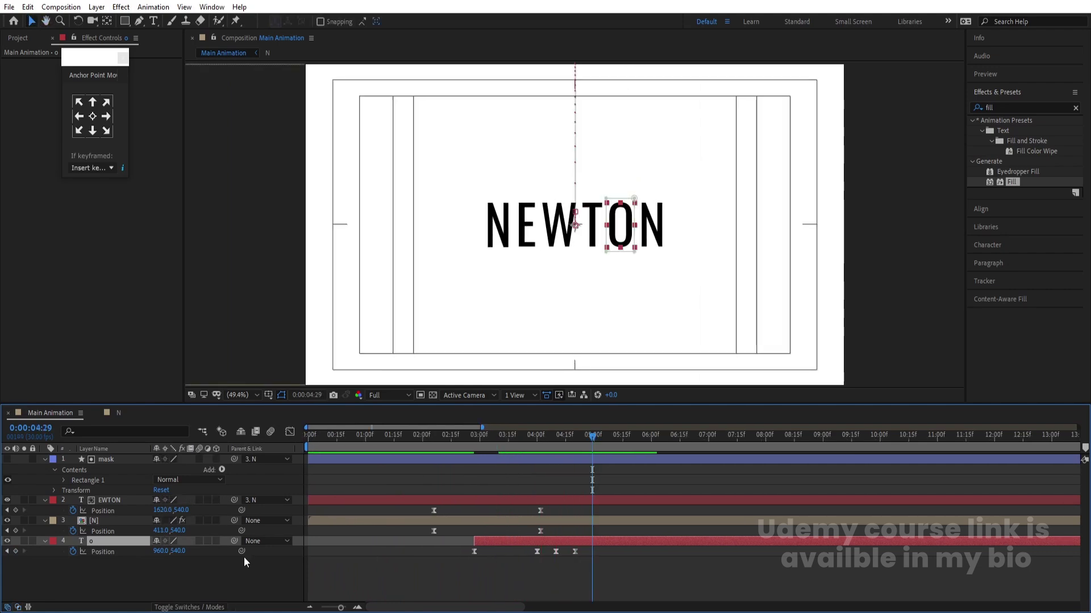
key(ctrl+a)
click(200, 540)
click(206, 574)
key(ctrl+grave)
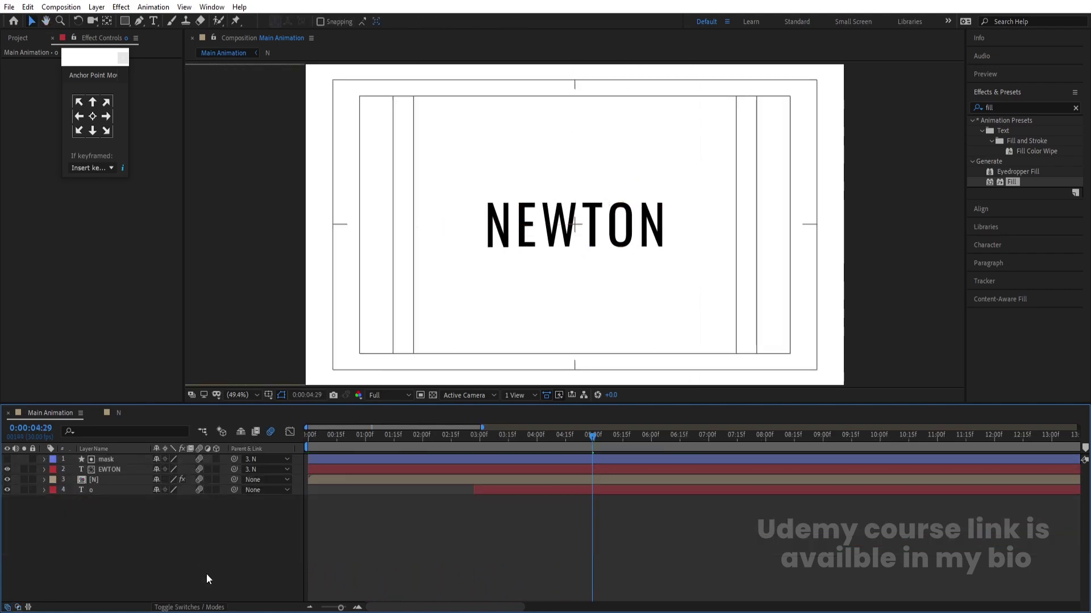
double_click(95, 479)
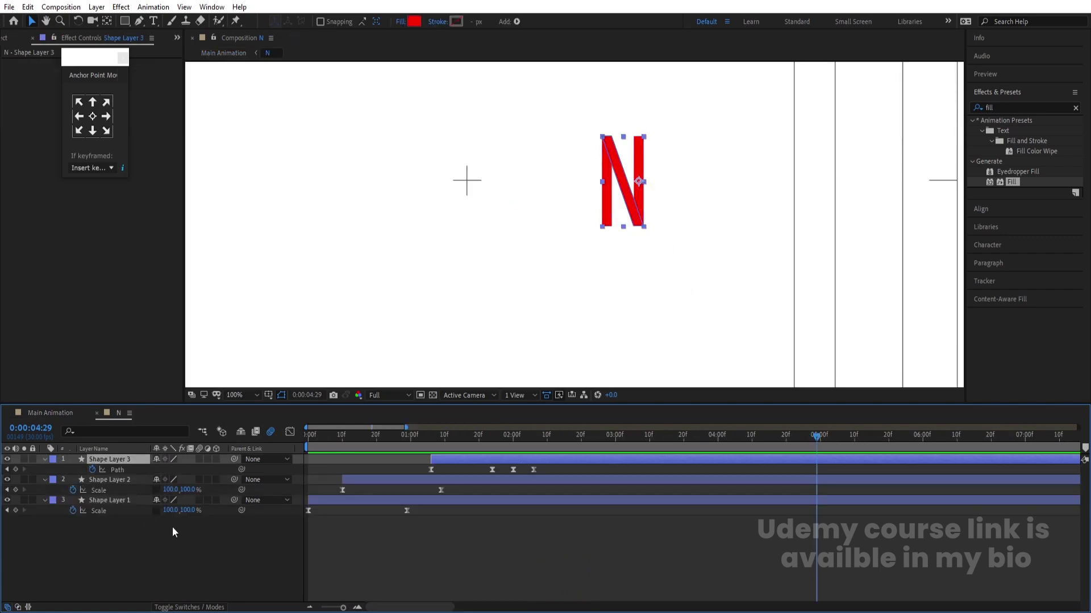
key(ctrl+a)
click(200, 500)
Pre-compose all the Main Animation layers into a composition named "Text" and preview it.
click(56, 417)
key(Home)
click(108, 522)
key(ctrl+a)
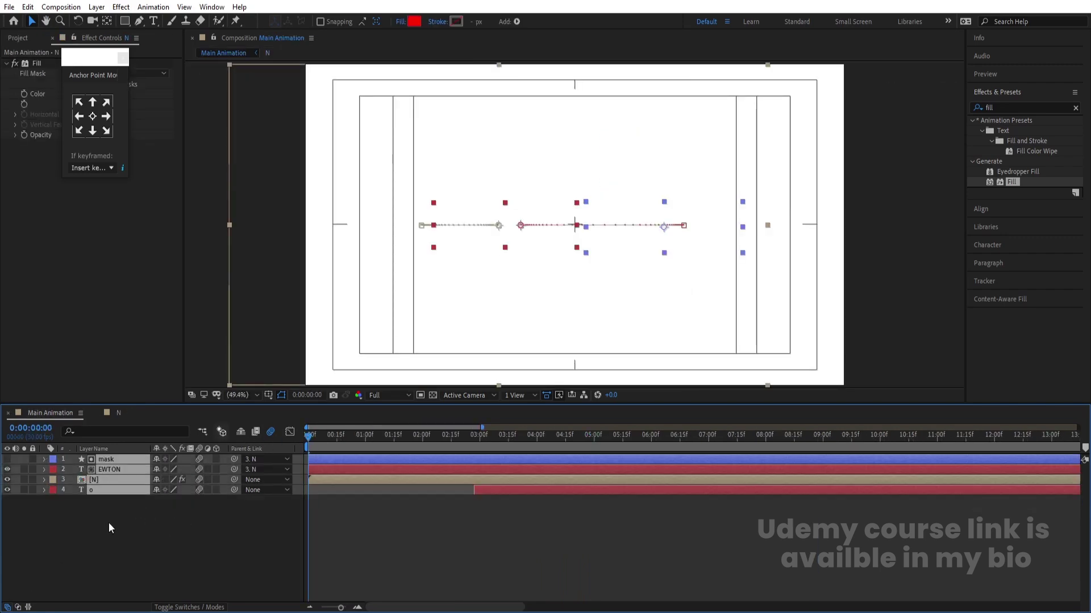
key(ctrl+shift+c)
text(Text)
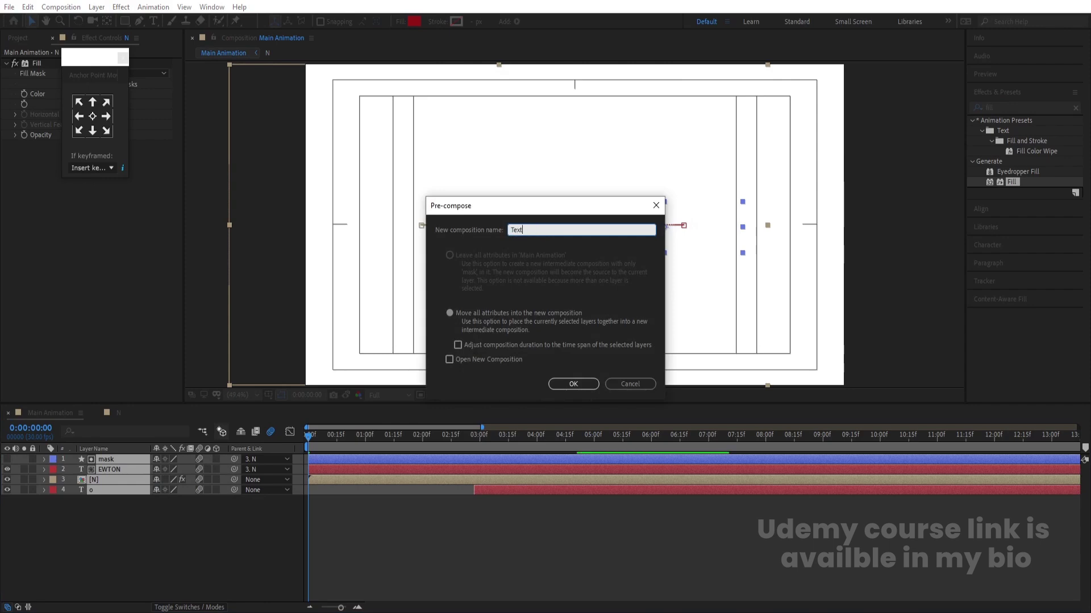
key(Return)
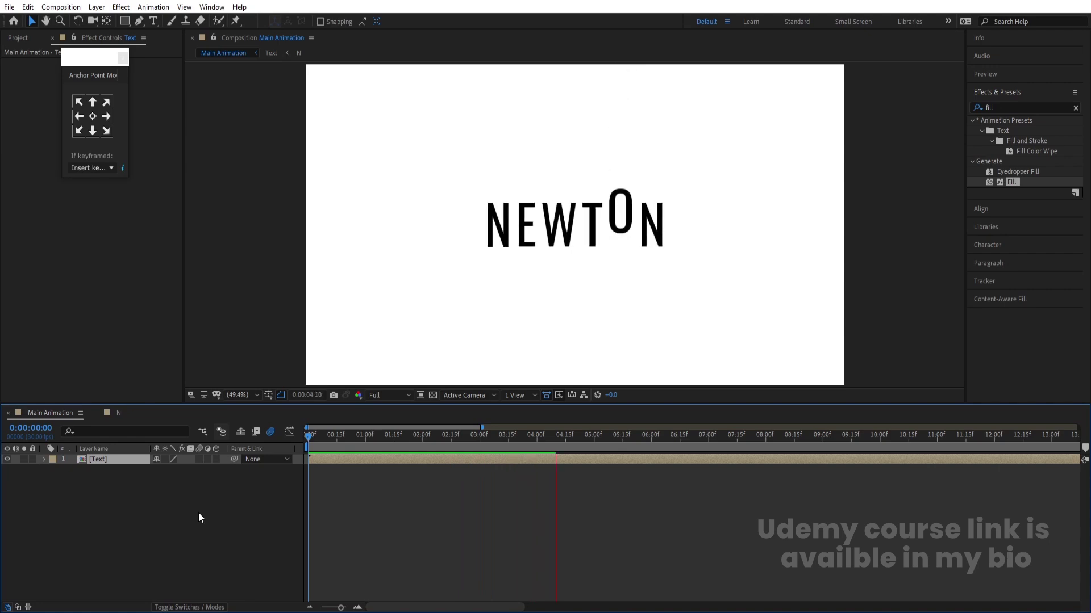
key(space)
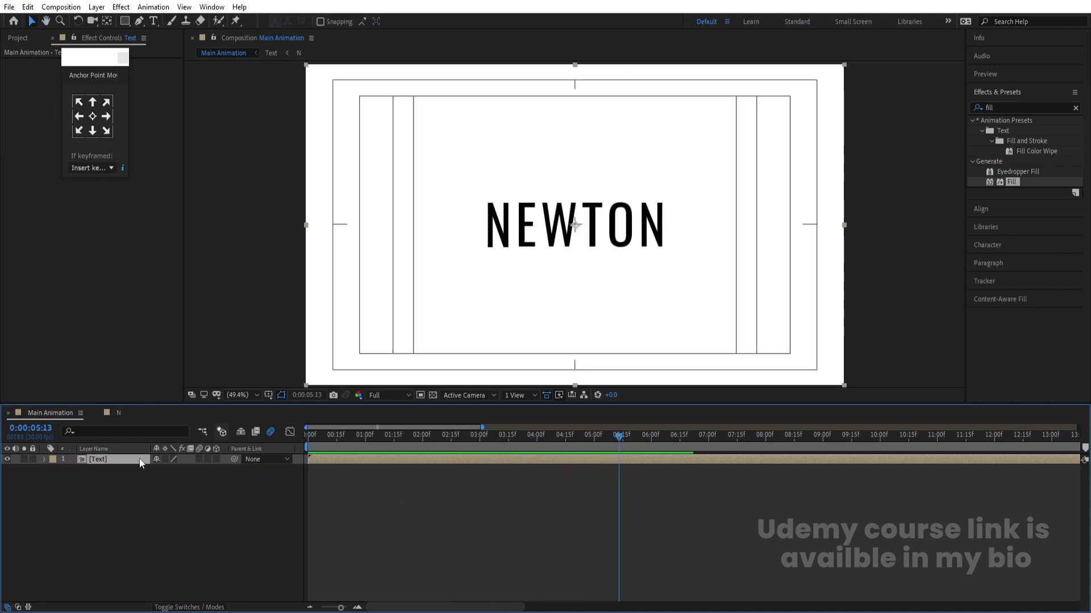
Duplicate the Text pre-comp, flip the copy with a vertical scale of -100, and lower it to 960, 680 beneath the original.
key(ctrl+d)
key(s)
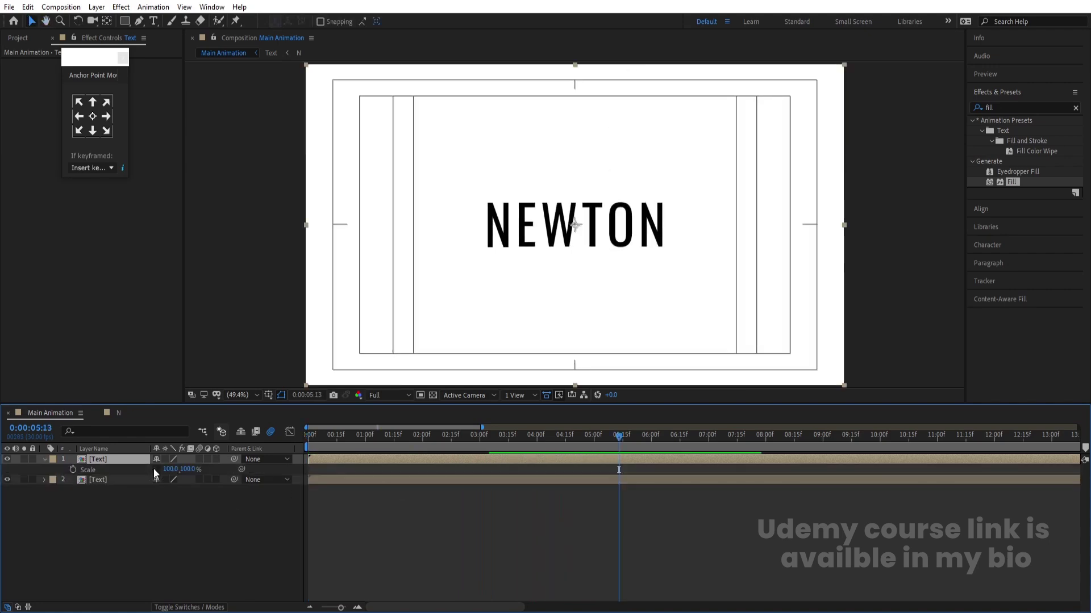
click(188, 470)
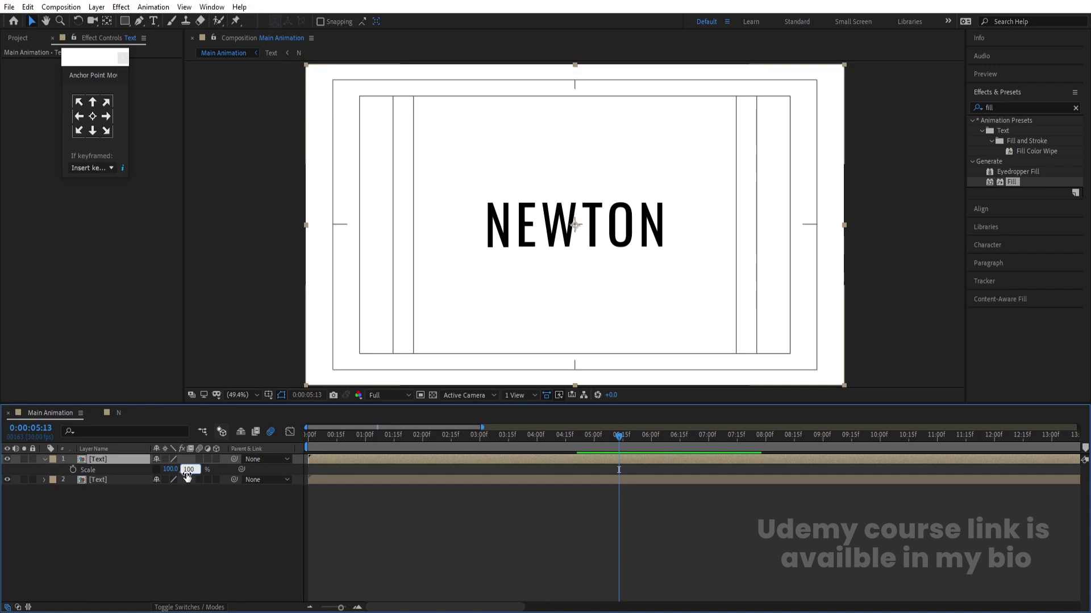
text(-100)
key(Return)
key(p)
drag(179, 469, 257, 489)
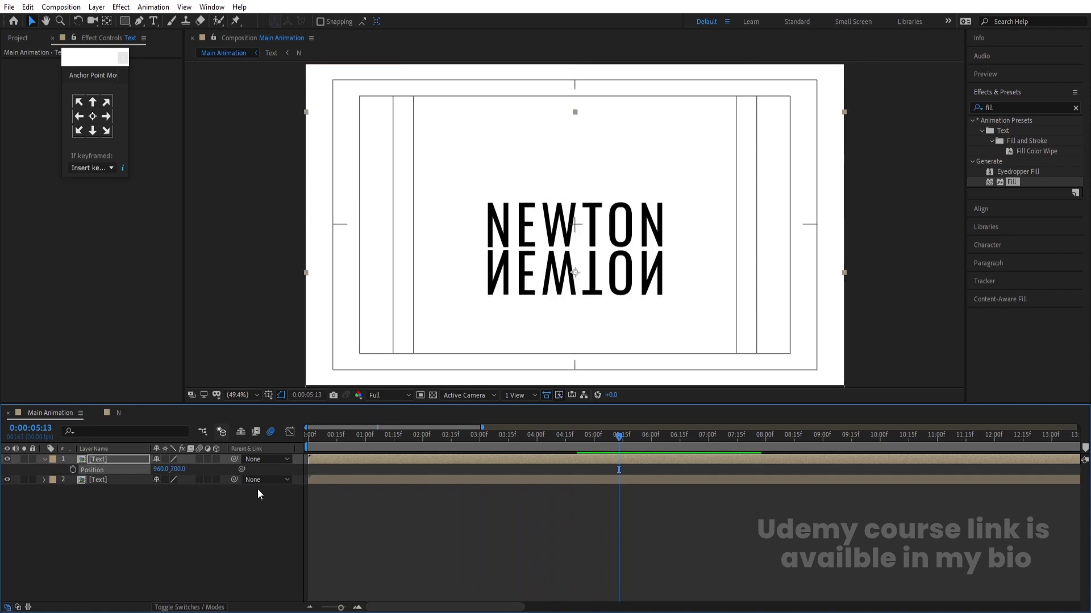
key(Up)
key(Up)
key(Up)
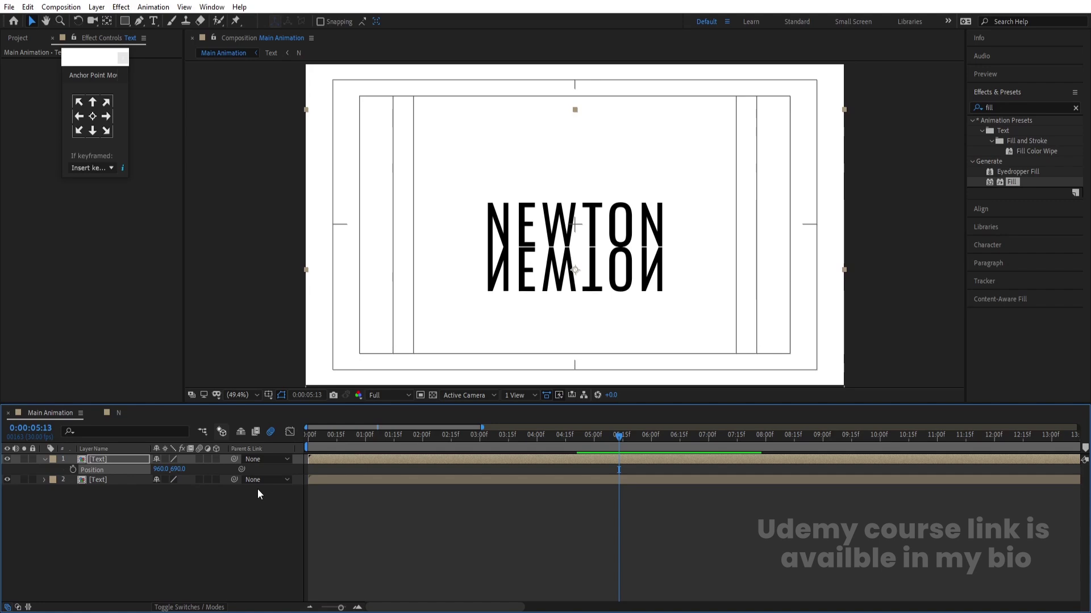
Draw a rectangular mask over the upper part of the flipped Text copy and feather it to fade the reflection downward.
click(102, 458)
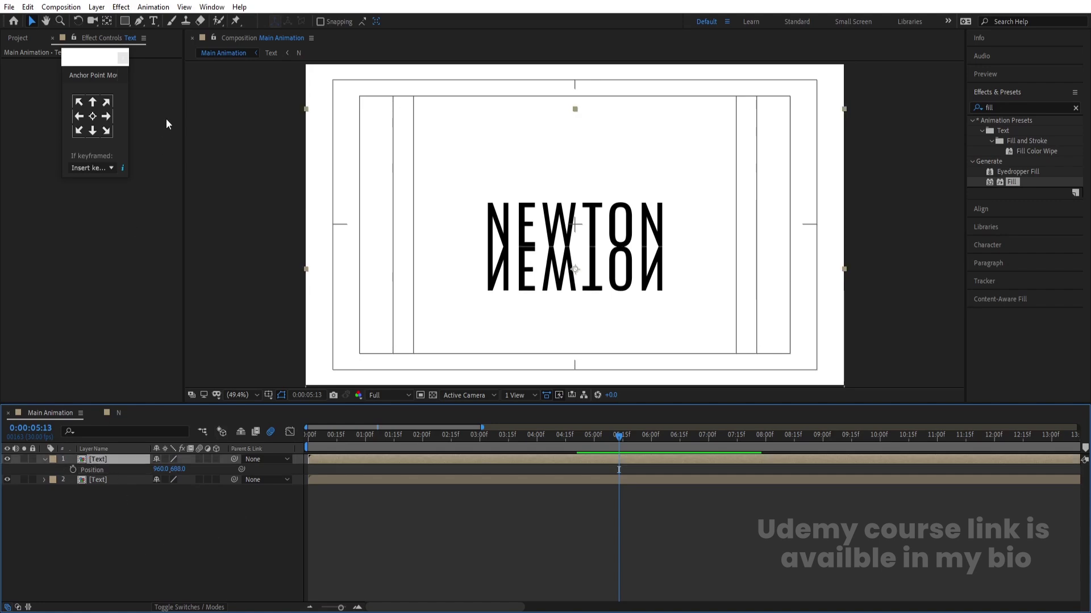
click(128, 23)
mouse_move(456, 217)
mouse_down()
mouse_move(560, 260)
mouse_move(688, 259)
mouse_up()
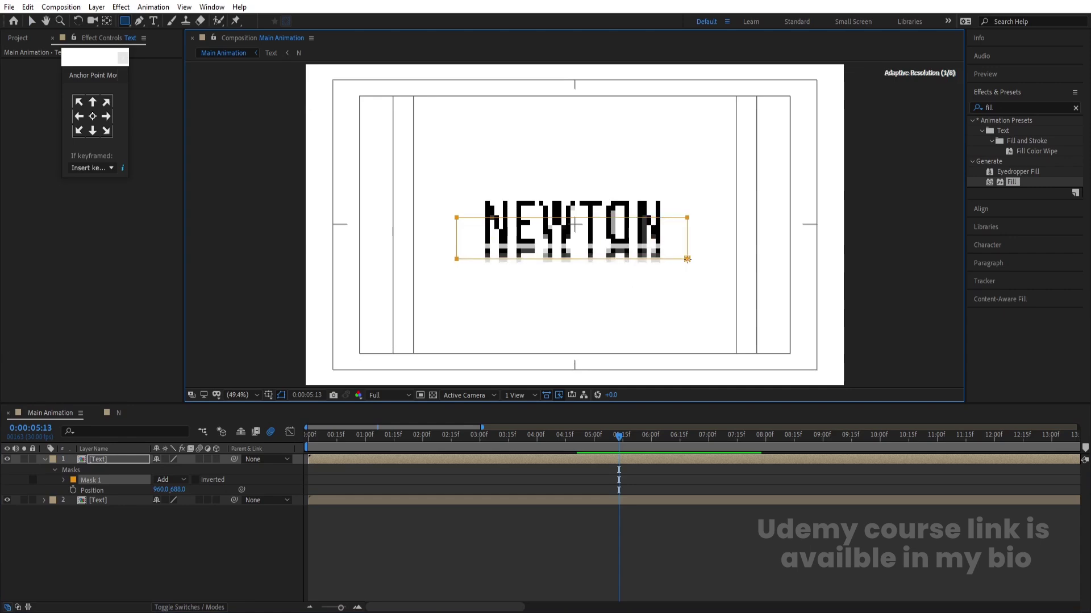
click(64, 480)
click(166, 499)
text(50)
key(Return)
drag(167, 498, 168, 502)
Set the reflection layer's Opacity to 40% and preview the animation from the start.
key(t)
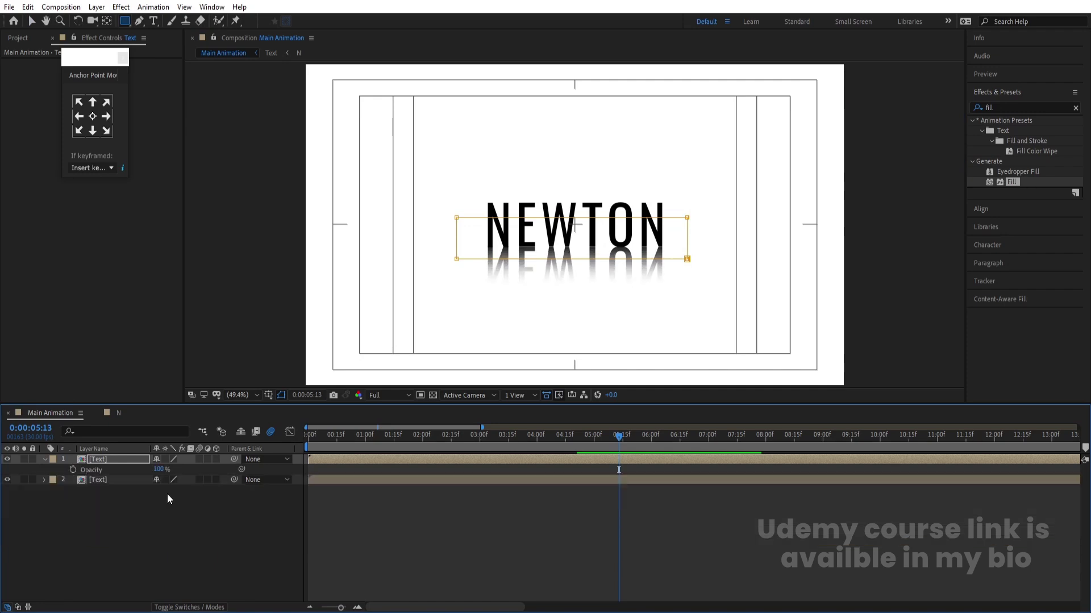
key(Return)
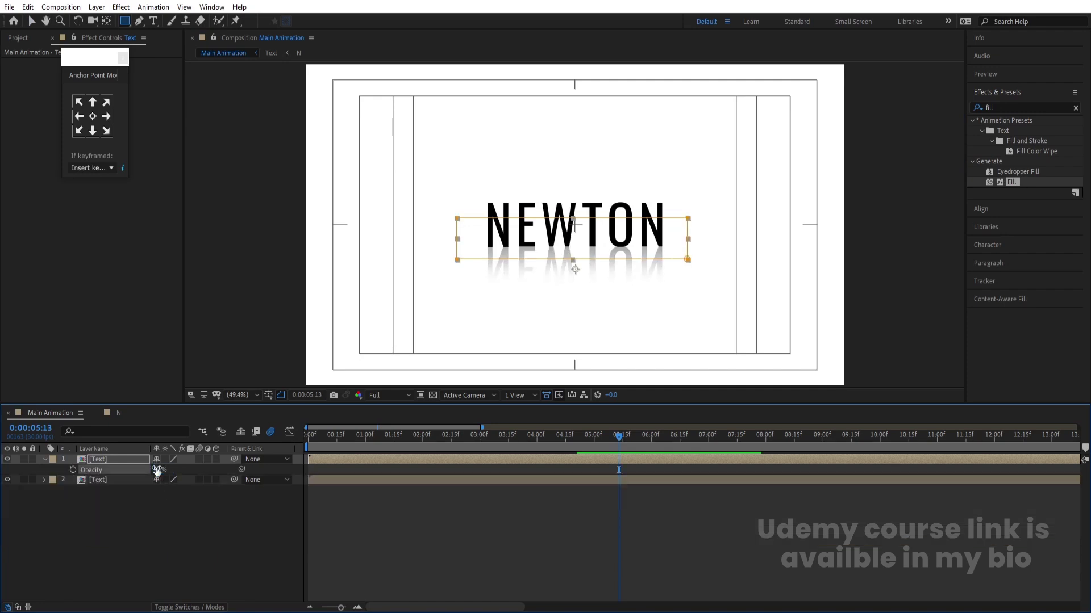
click(257, 534)
drag(339, 440, 231, 433)
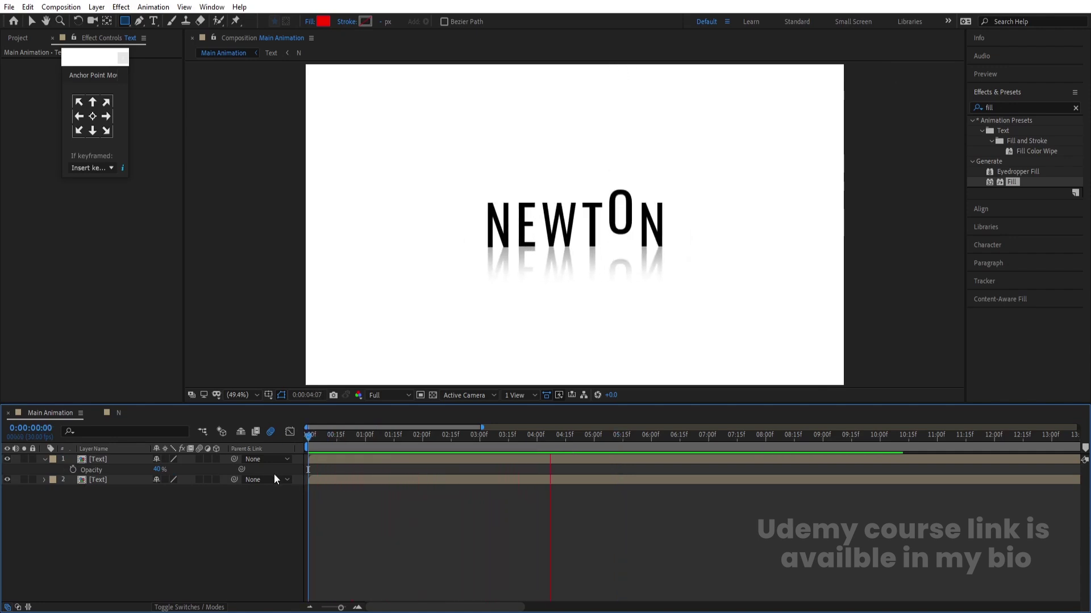
key(space)
Add a white solid as the background beneath both Text layers and play the finished animation.
key(ctrl+y)
key(Return)
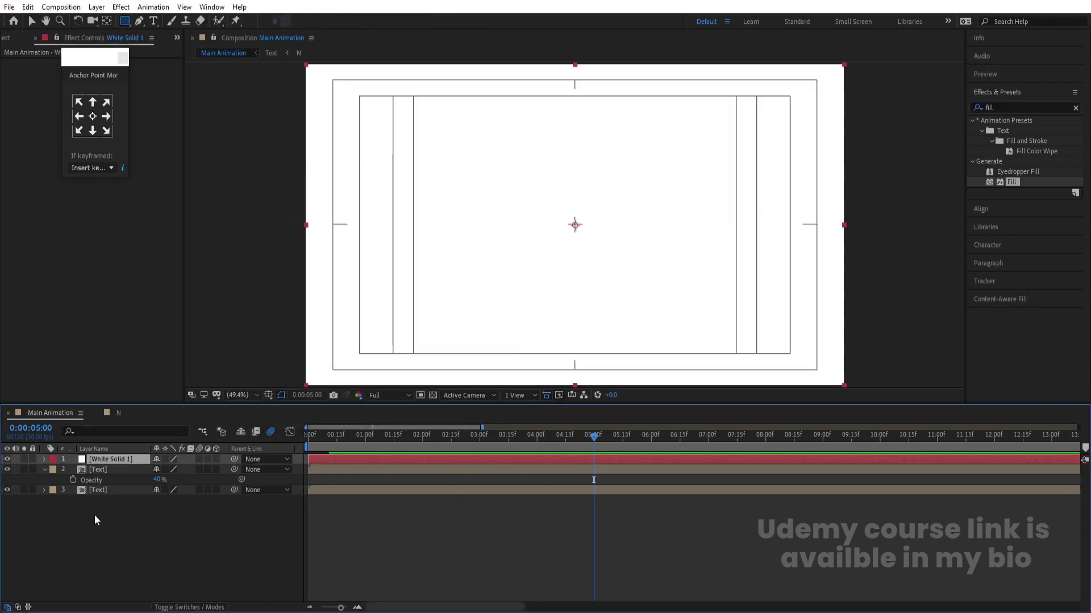
drag(98, 461, 126, 529)
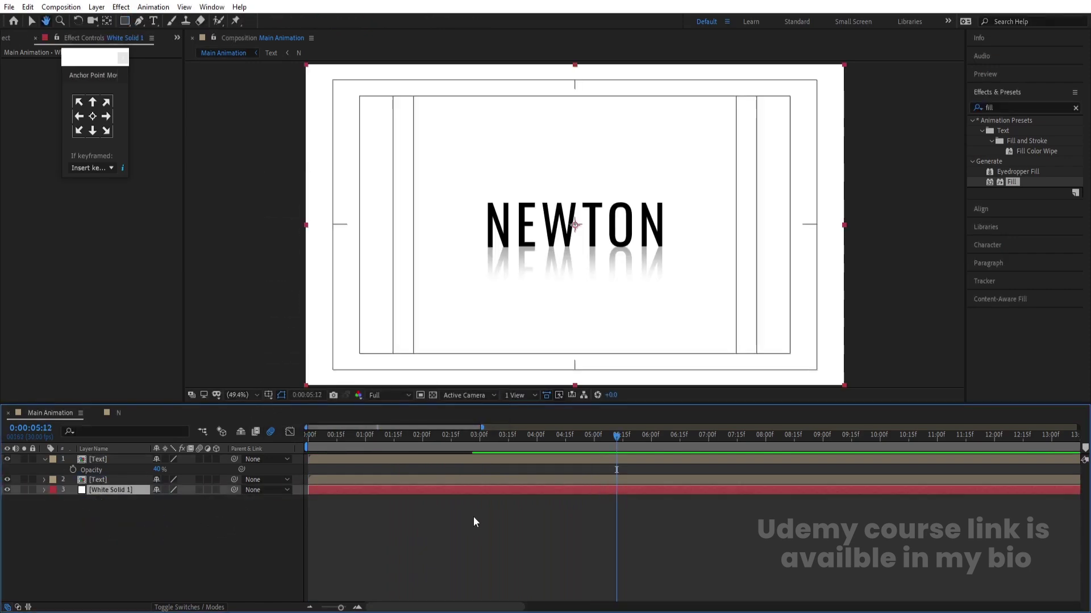
key(space)
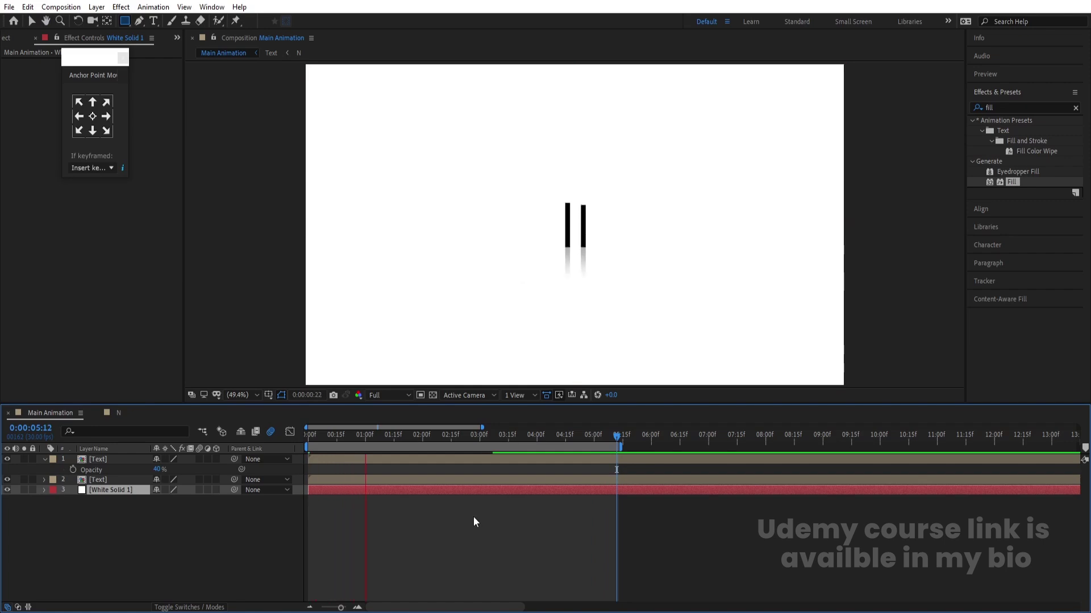